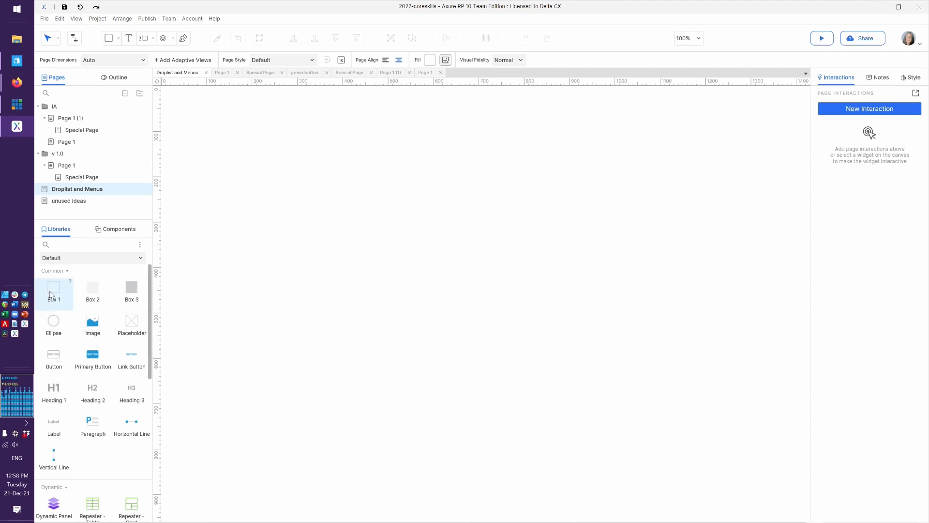
Step: Add a Box 1 rectangle at X 30, Y 20 on the page and size it 200 wide by 45 high
left_click_drag(51, 293, 175, 95)
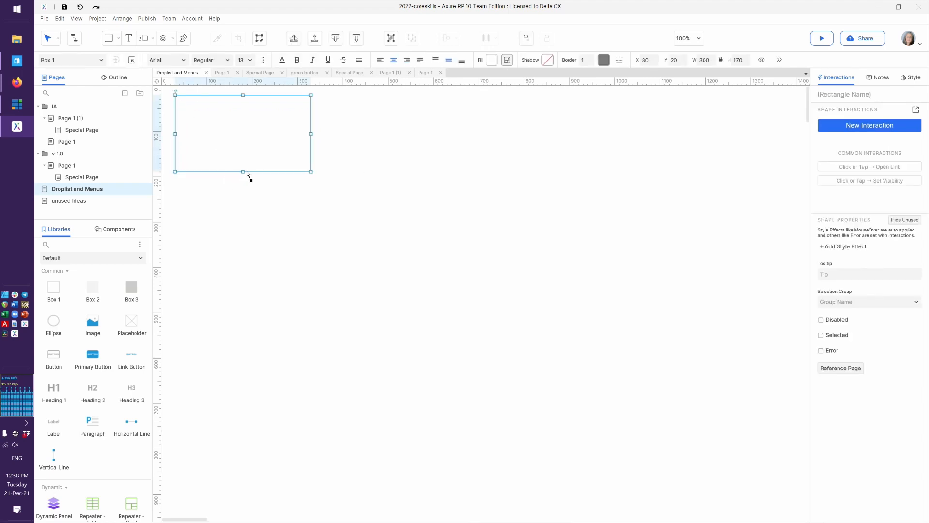
left_click_drag(242, 172, 244, 116)
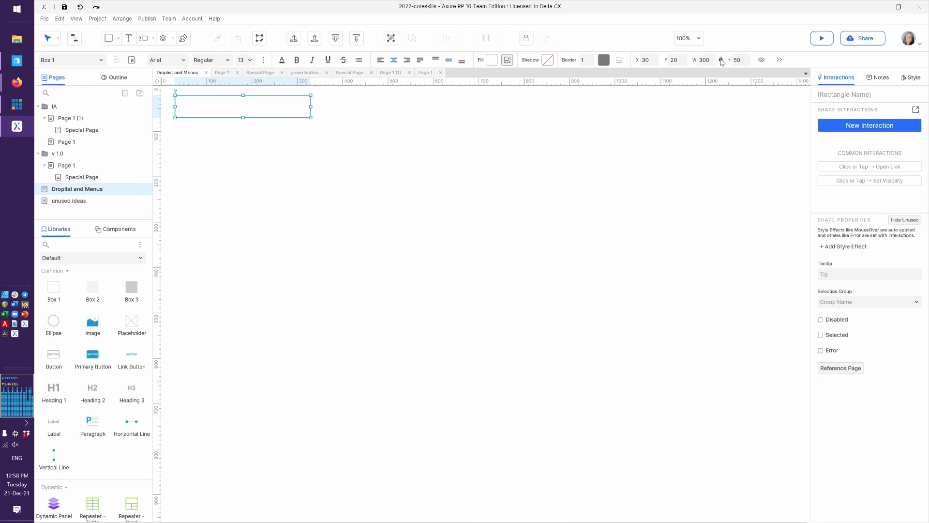
left_click(704, 59)
type("200")
left_click(743, 60)
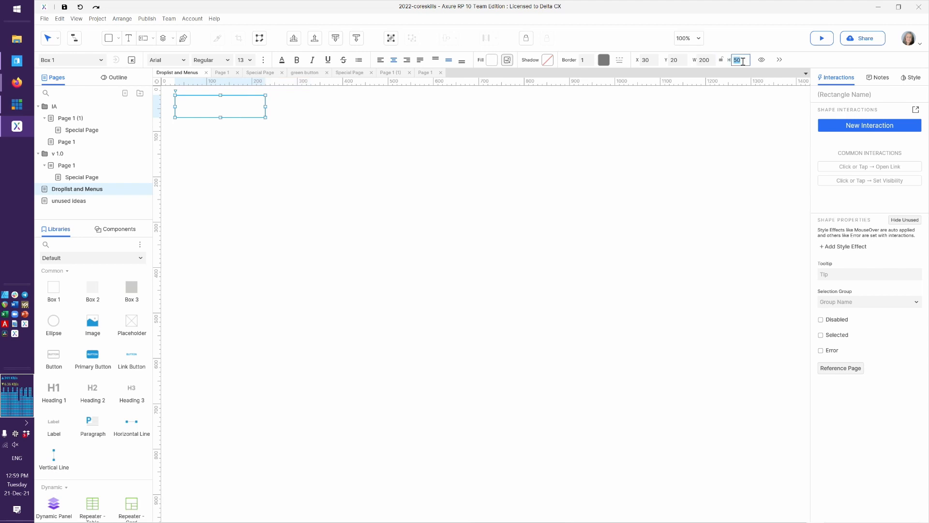
type("45")
key("Return")
Step: Label the rectangle with the text "Select One"
left_click(228, 100)
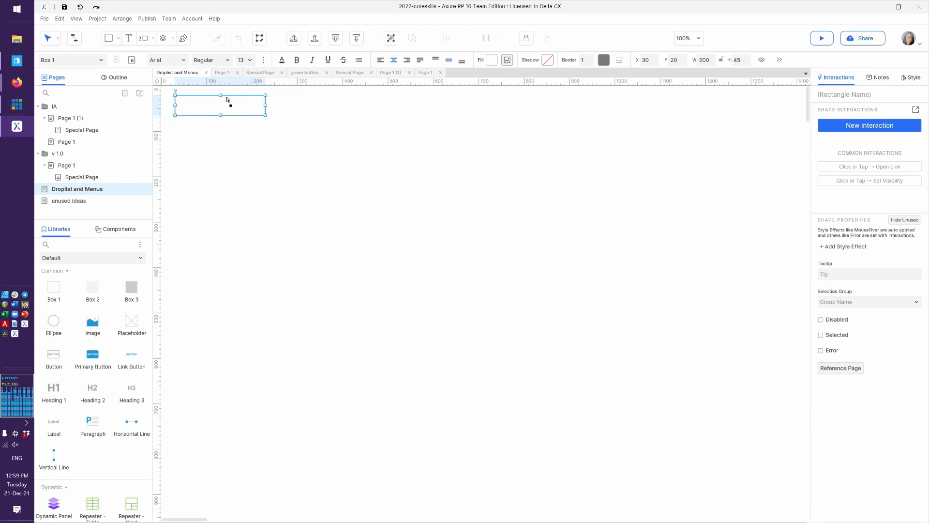
type("Select One")
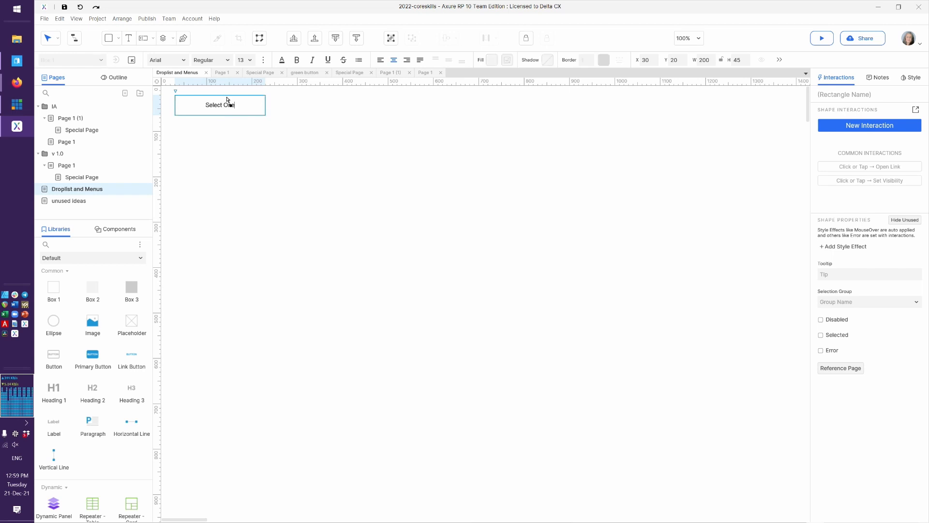
left_click(233, 152)
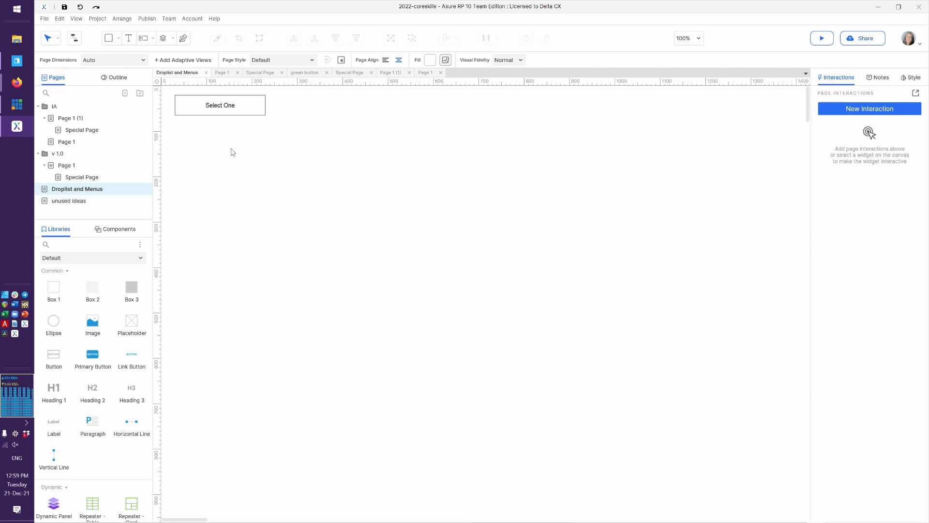
left_click(225, 109)
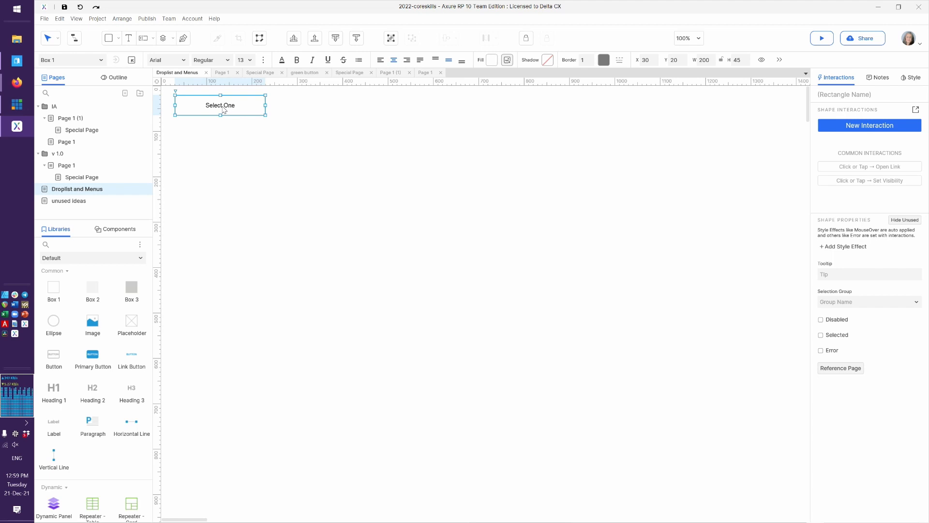
Step: Switch the widget library to Icons
scroll(91, 303, "down", 8)
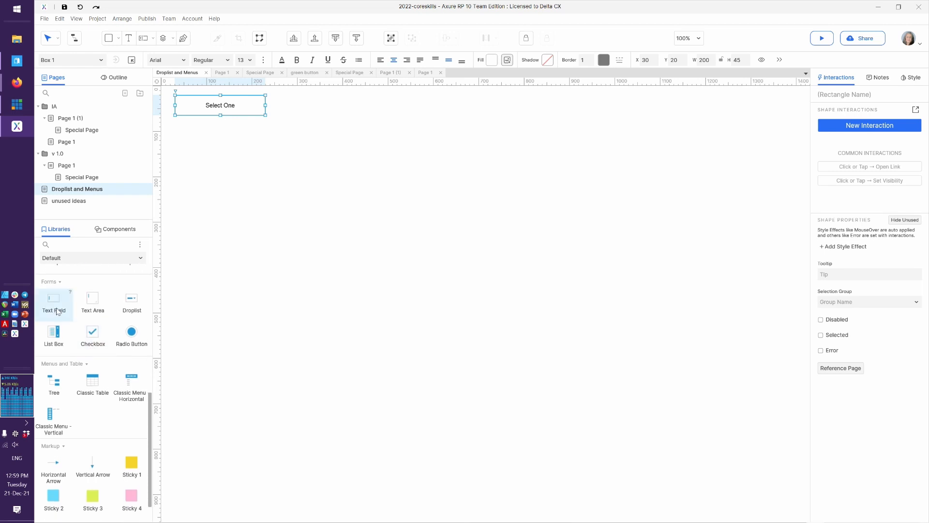
left_click(91, 257)
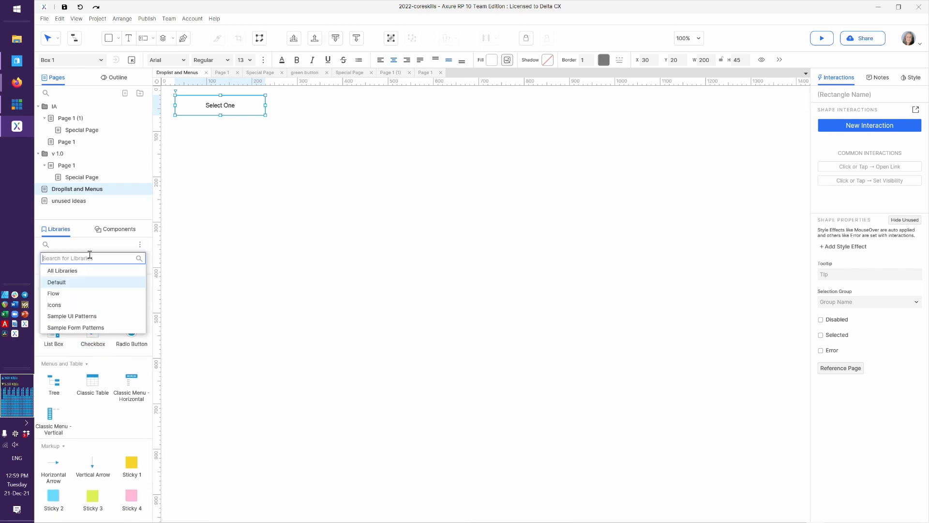
left_click(73, 293)
left_click(79, 258)
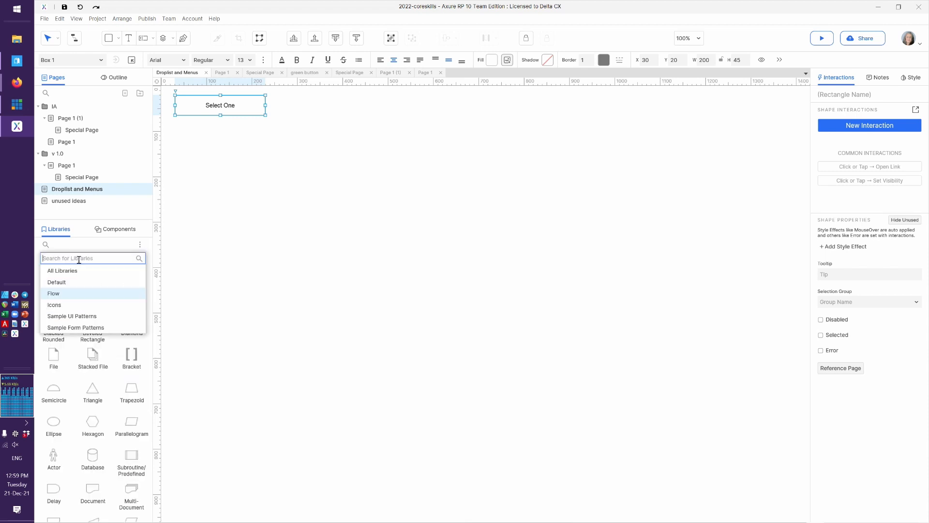
left_click(63, 304)
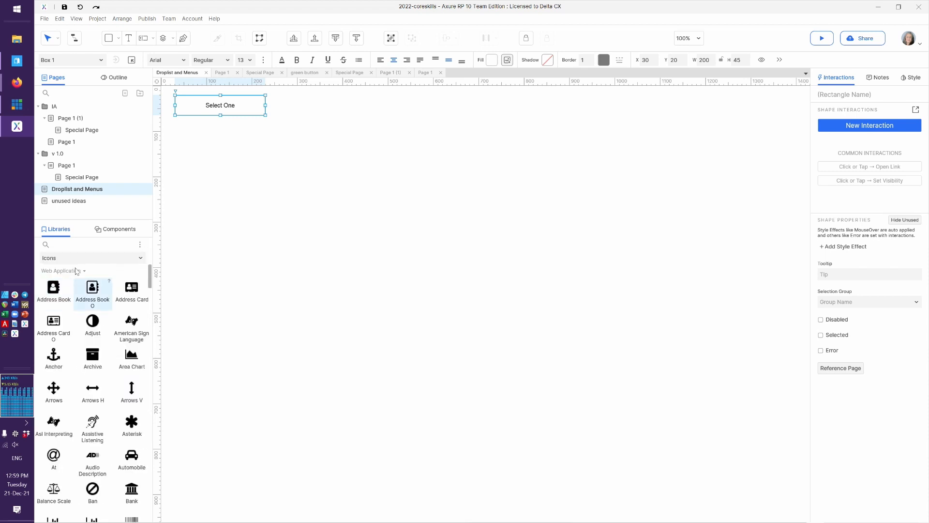
Step: Search the icons for "caret" and place the Caret Down icon inside the right end of the Select One box
left_click(67, 243)
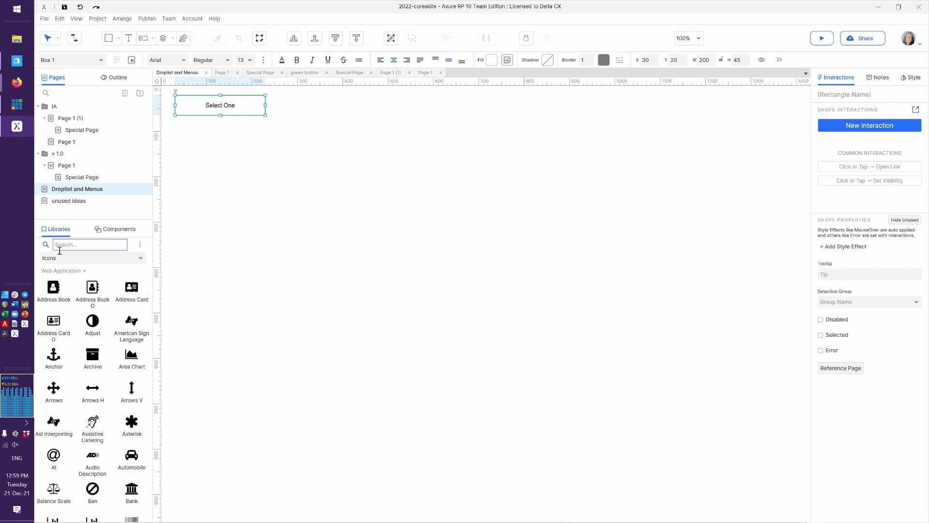
type("chev")
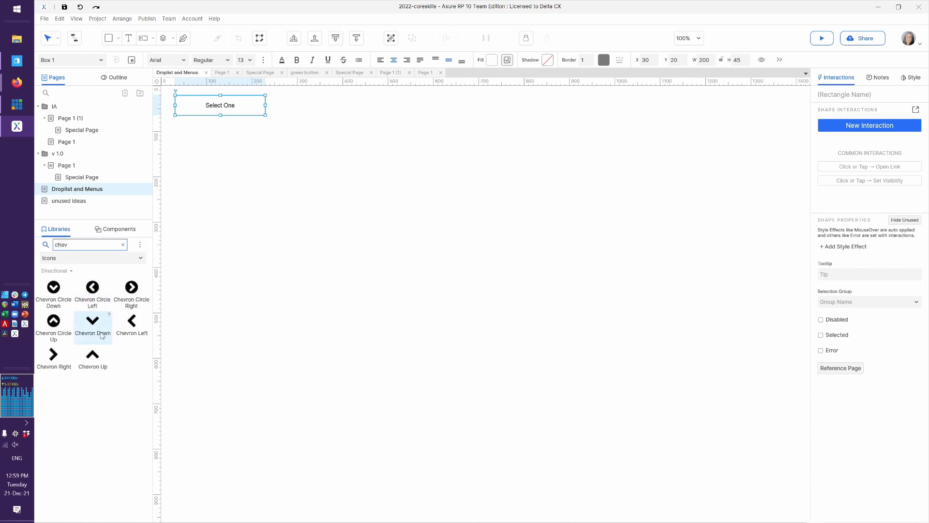
key("BackSpace")
key("BackSpace")
key("BackSpace")
key("BackSpace")
type("caret")
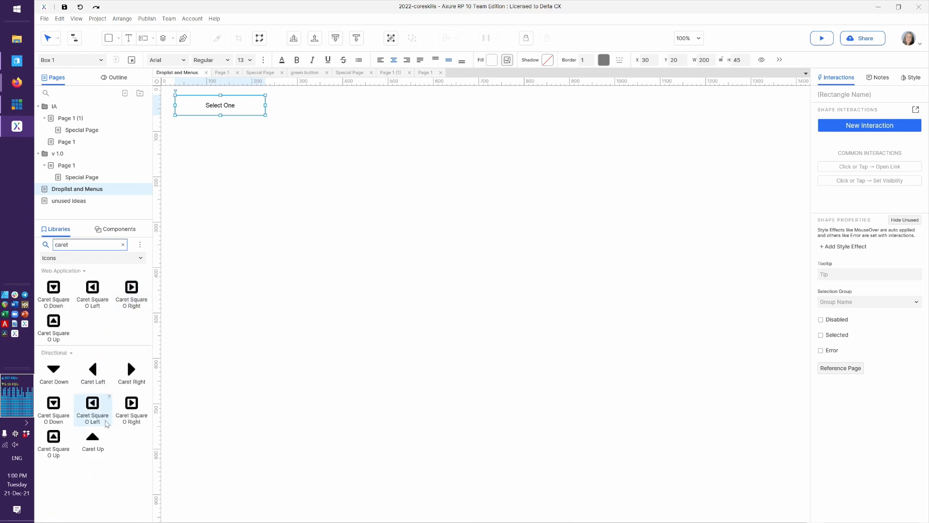
left_click_drag(72, 388, 300, 107)
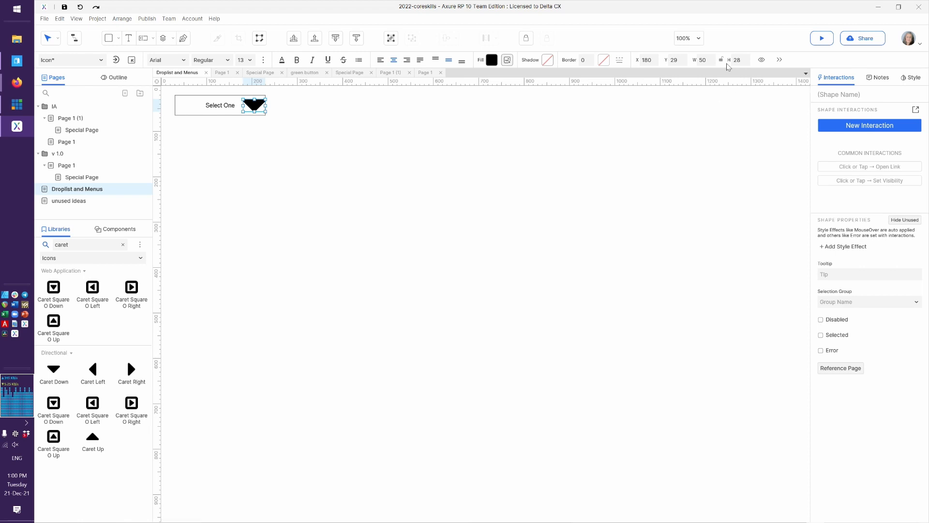
Step: Resize the caret icon proportionally to a width of 18
left_click(710, 60)
type("18")
key("Return")
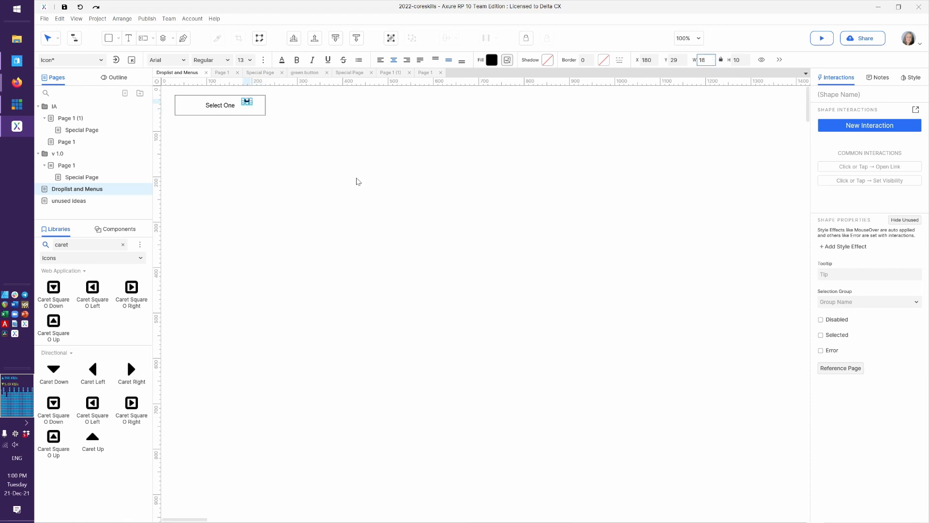
left_click(307, 197)
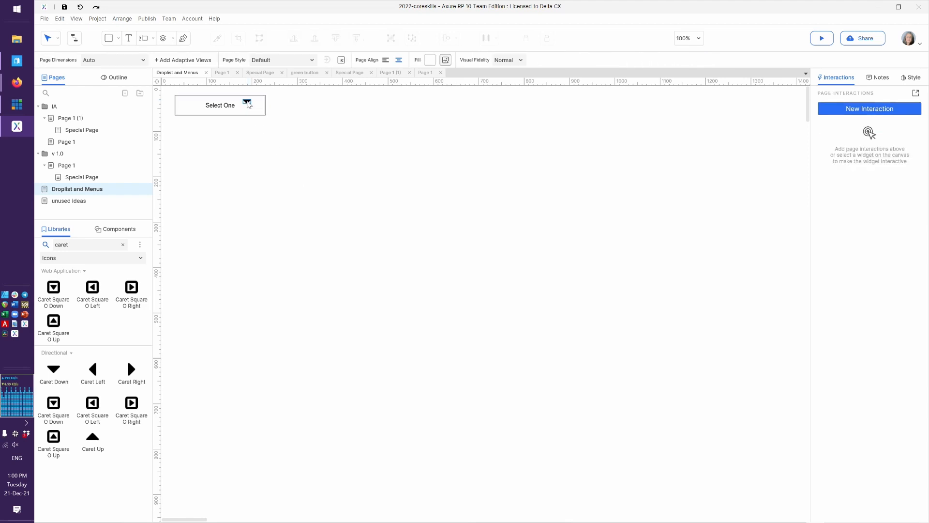
Step: Nudge the caret icon right and down until it is vertically centred near the right edge of the Select One box
left_click(247, 102)
key("Right")
key("Right")
key("Right")
key("Right")
key("Right")
key("Right")
key("Right")
key("Right")
key("Right")
key("Right")
key("Right")
key("Right")
key("Right")
key("Right")
key("Right")
key("Right")
key("Right")
key("Right")
key("Right")
key("Right")
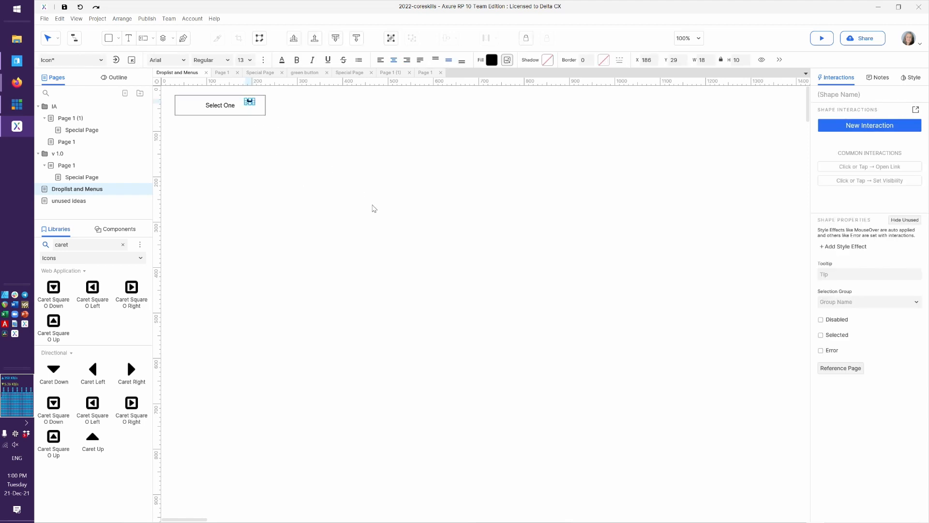
key("Down")
key("Down")
key("Down")
key("Down")
key("Down")
key("Down")
key("Down")
key("Down")
key("Down")
key("Up")
left_click(298, 130)
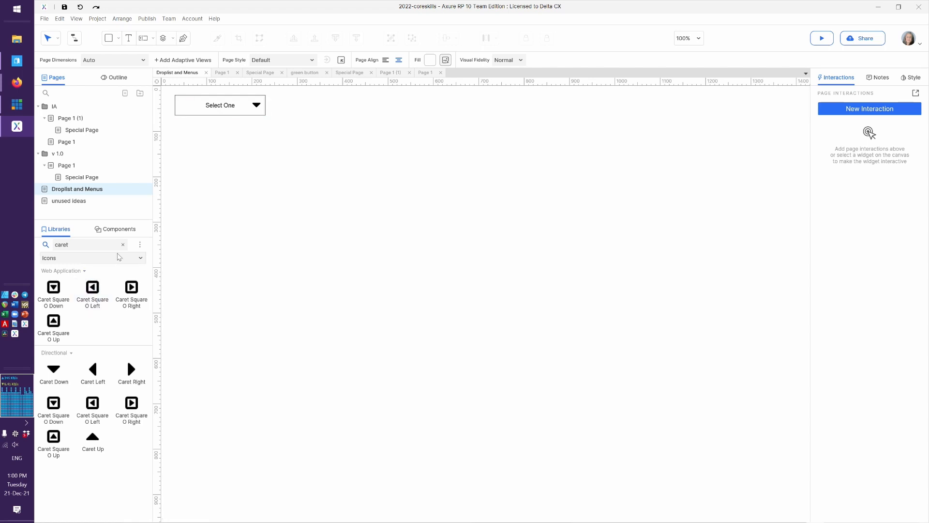
Step: Clear the icon search and switch the widget library back to Default
left_click(123, 245)
left_click(118, 258)
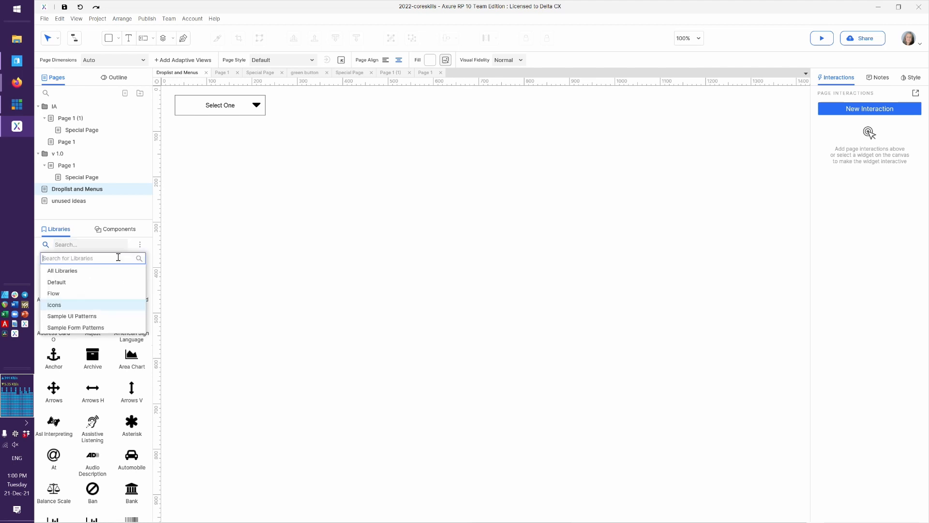
left_click(82, 282)
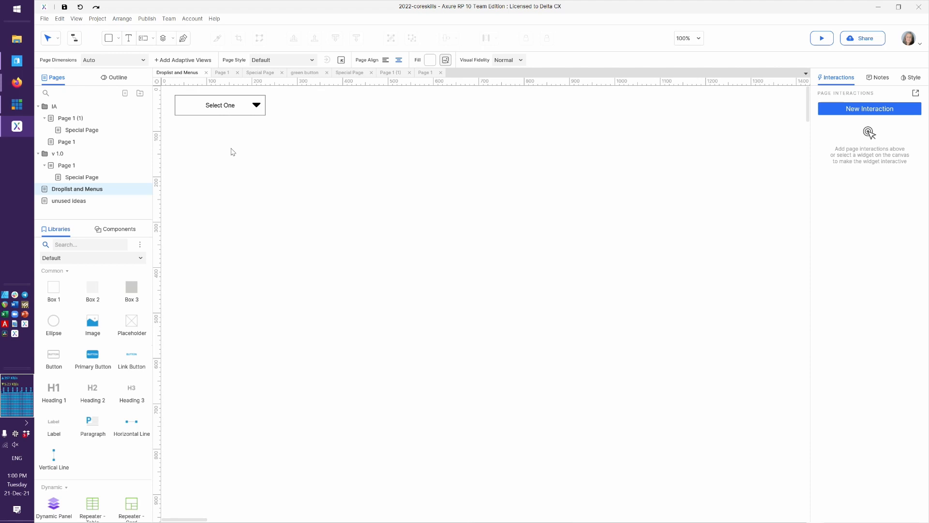
Step: Show the page outline and name the Select One rectangle "droplist top"
left_click(104, 77)
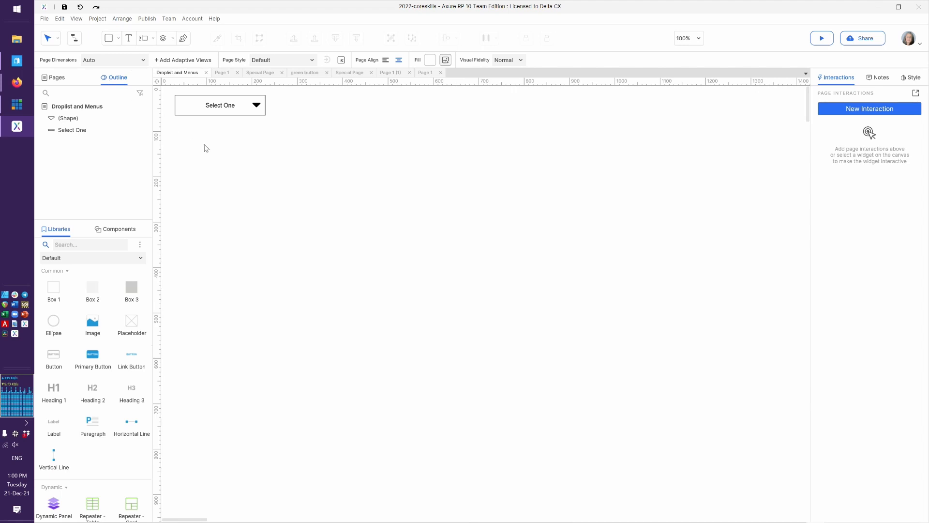
left_click(214, 106)
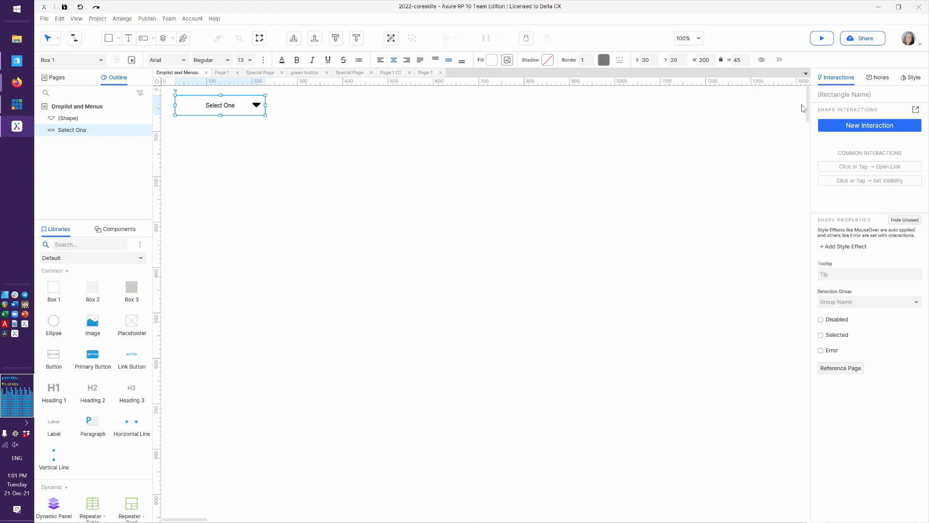
left_click(826, 98)
type("droplist top")
key("Return")
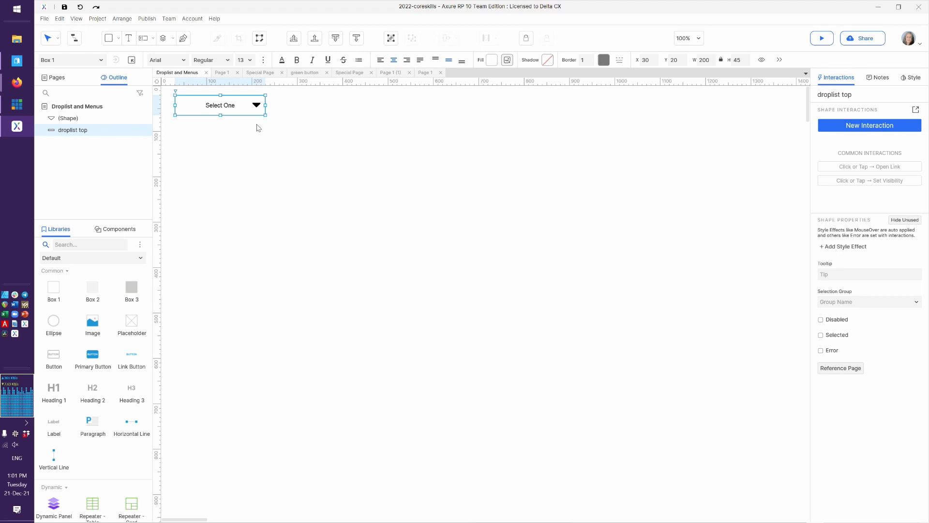
Step: Add a second Box 1 directly beneath the Select One box at X 30, Y 64, and narrow it to 200 wide
left_click_drag(54, 295, 175, 117)
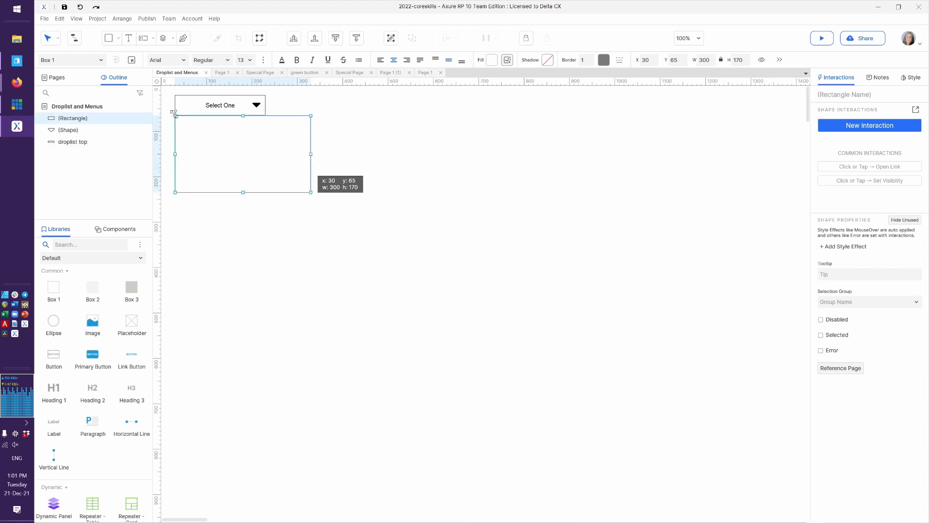
key("Up")
left_click_drag(310, 154, 265, 152)
left_click(297, 182)
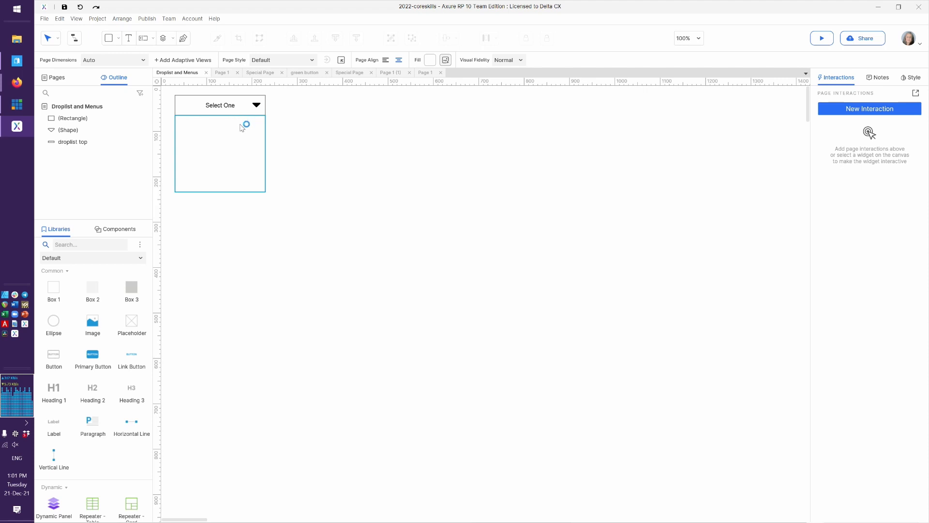
Step: Try entering Monday and Tuesday as separate text lines inside the lower box, and clear that text
left_click(241, 158)
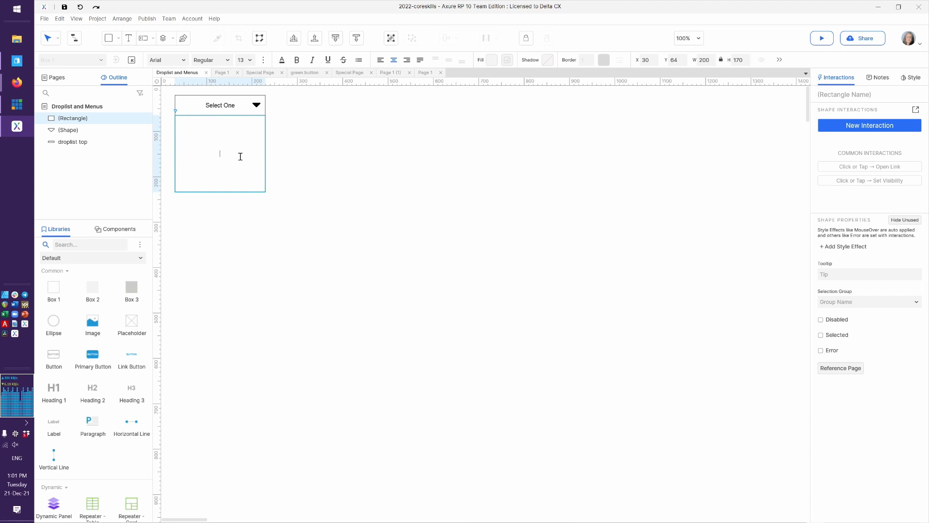
type("Monday")
key("BackSpace")
key("BackSpace")
key("BackSpace")
key("BackSpace")
key("BackSpace")
type("onday")
key("Return")
type("Tuesday")
key("ctrl+a")
key("BackSpace")
left_click(303, 245)
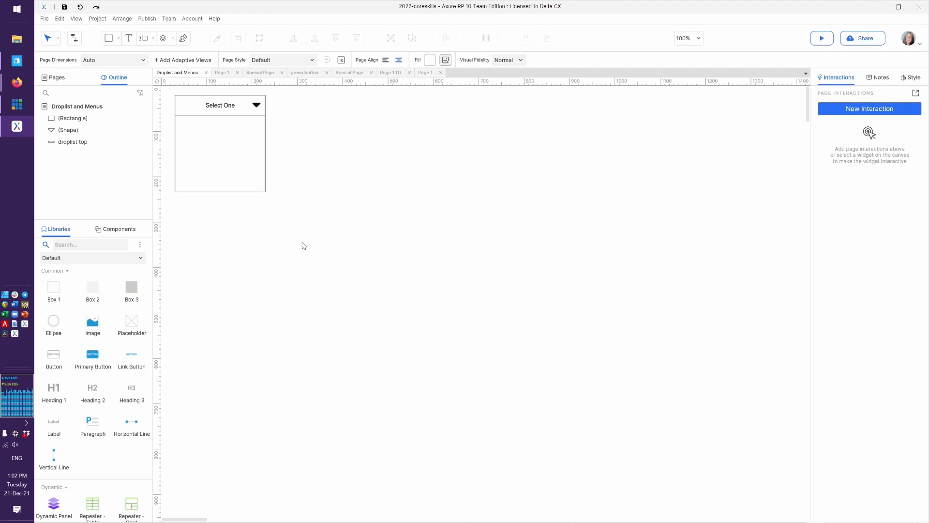
Step: Add a label reading "Monday" and move it into the upper-left area of the lower box, at about X 48, Y 85
left_click(233, 159)
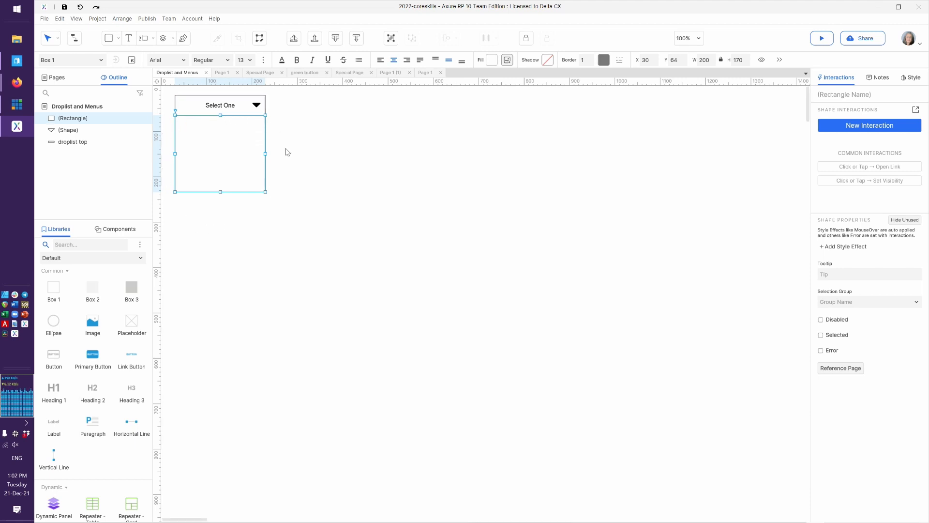
left_click(208, 276)
scroll(208, 276, "up", 5)
scroll(208, 275, "up", 10)
scroll(208, 276, "left", 4)
scroll(208, 276, "down", 1)
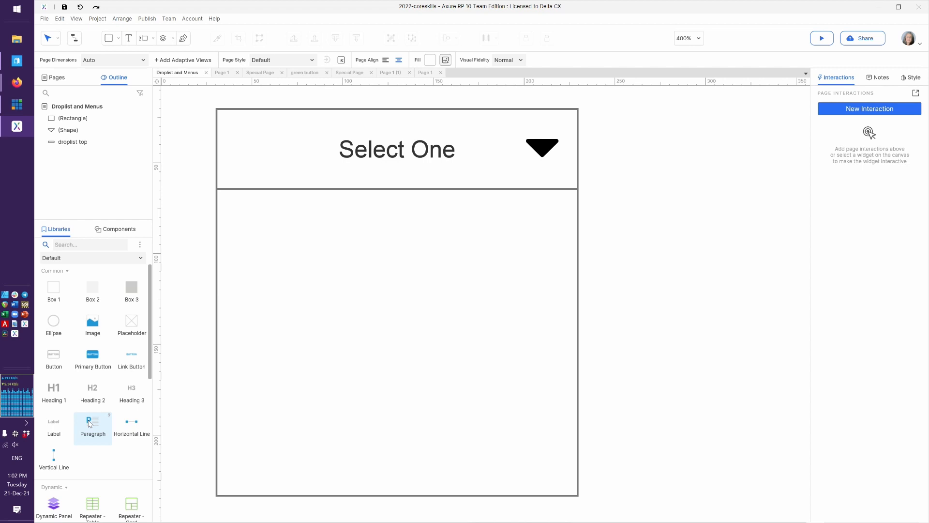
scroll(89, 424, "down", 2)
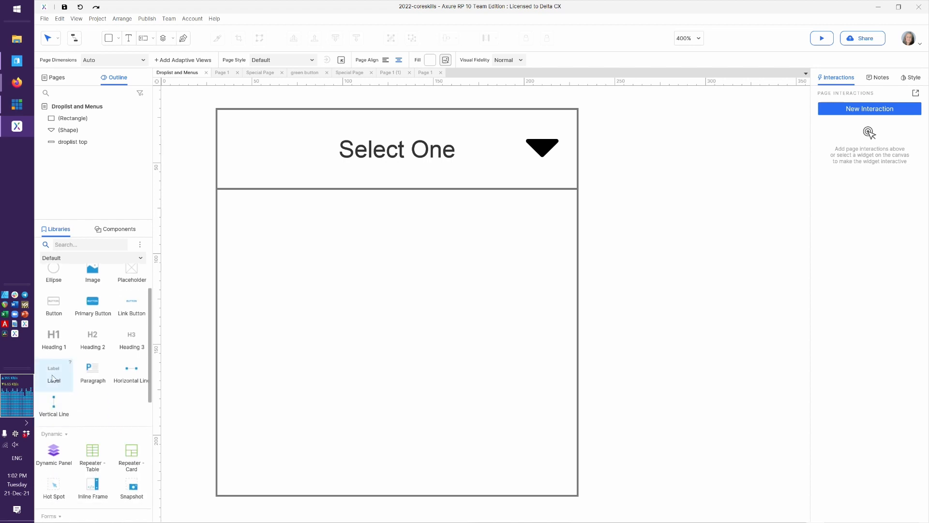
left_click_drag(55, 377, 603, 230)
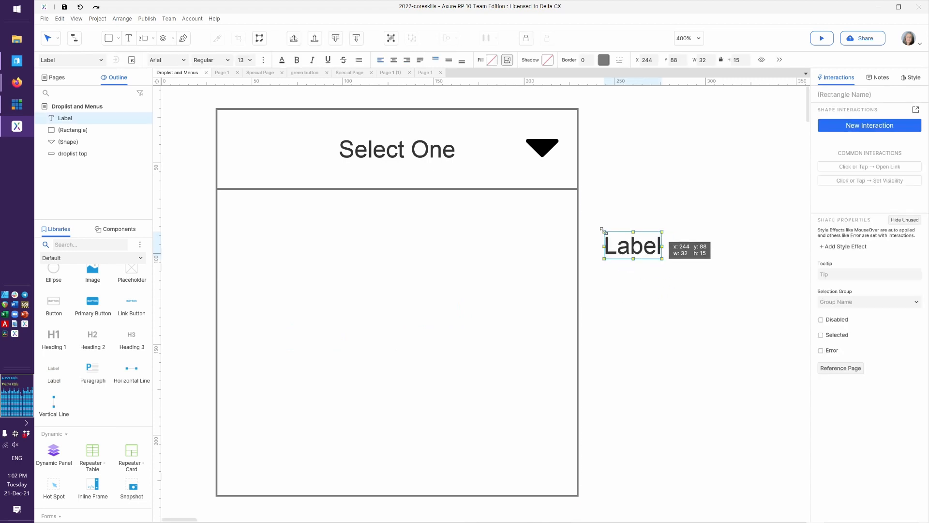
type("Monday")
left_click(668, 303)
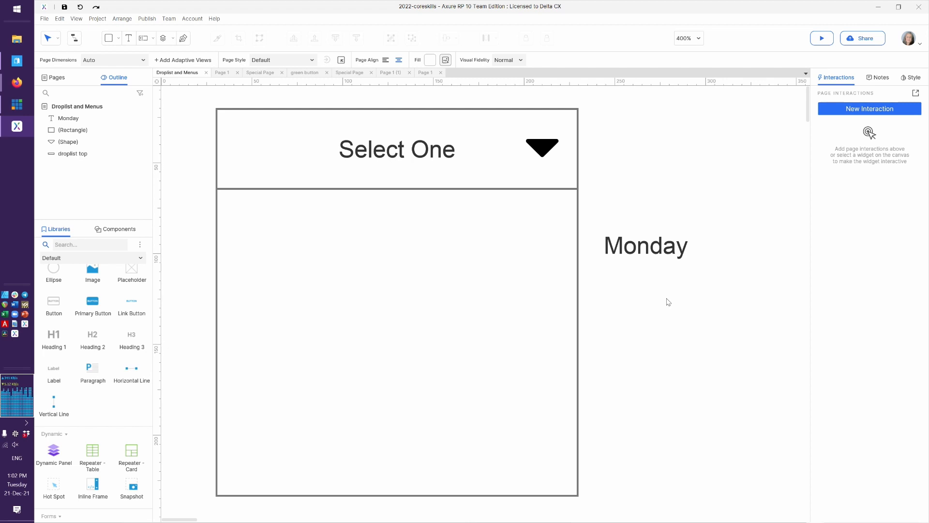
left_click_drag(648, 256, 290, 249)
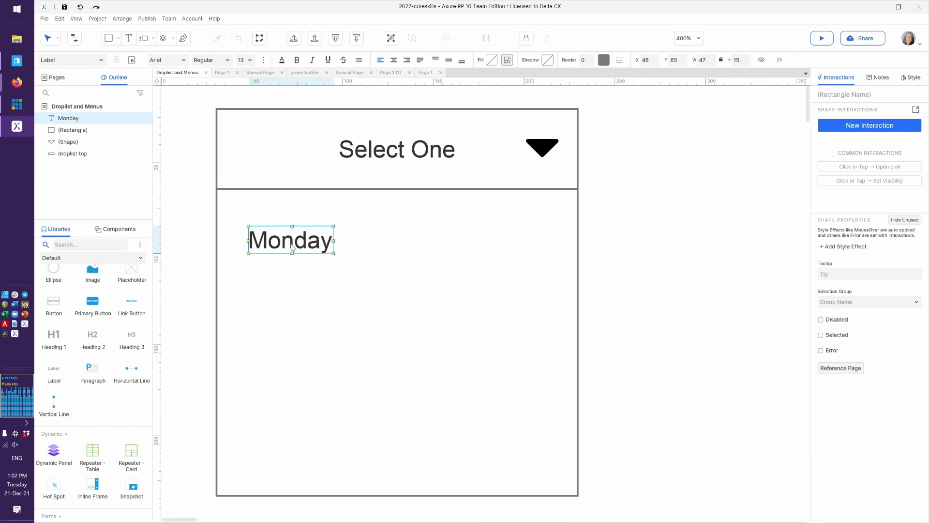
left_click(320, 293)
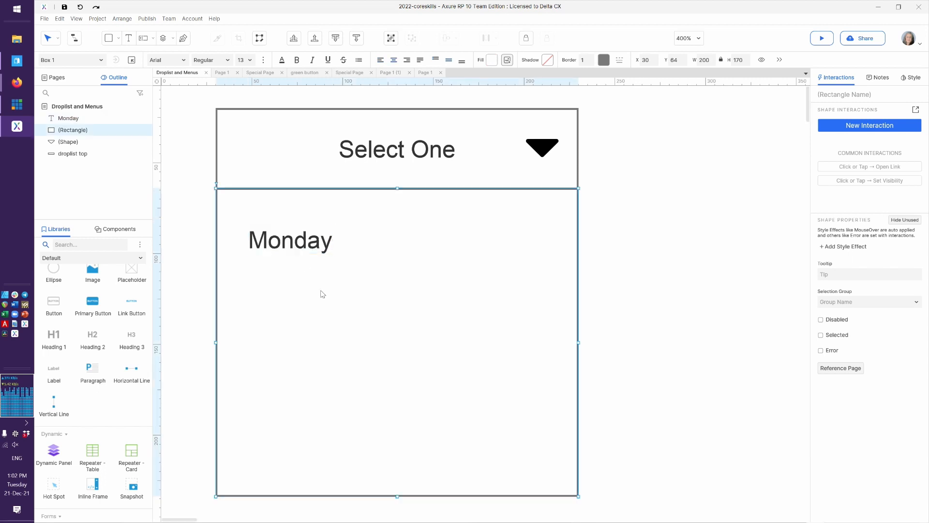
Step: Move the Monday label to the options box's inner left edge at about X 31, Y 79, and stretch it to about 198 wide
left_click(304, 250)
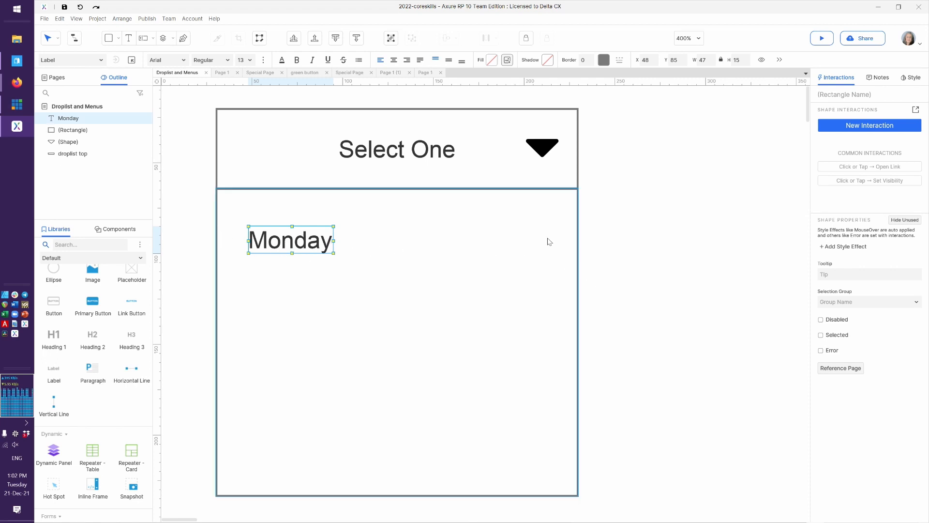
left_click_drag(292, 246, 260, 233)
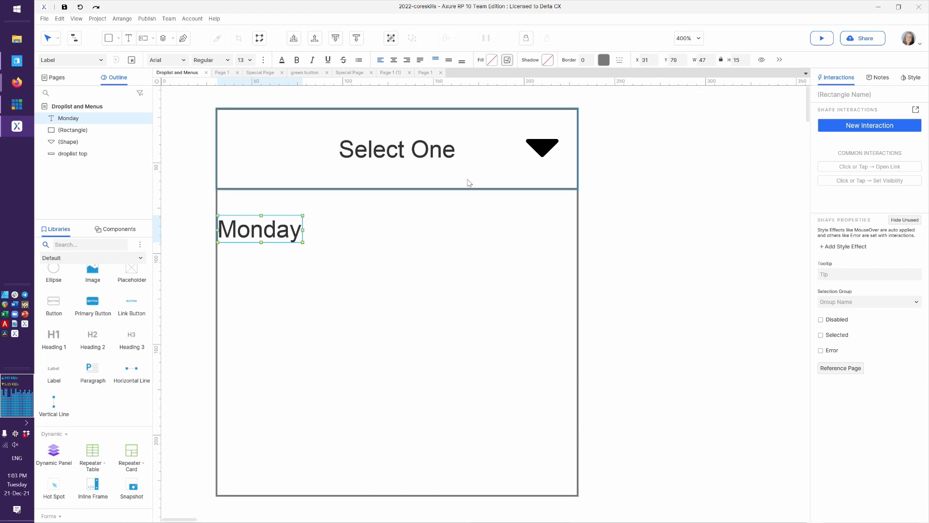
left_click(291, 286)
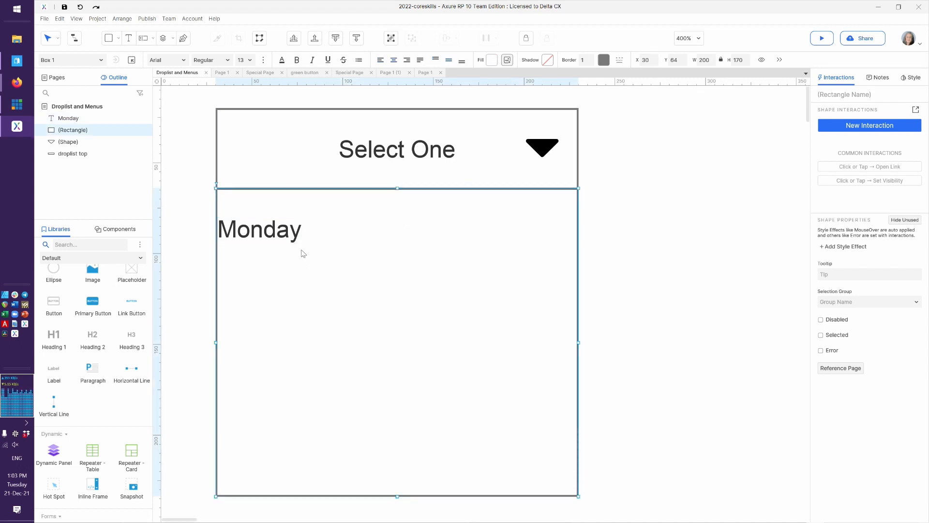
left_click(267, 232)
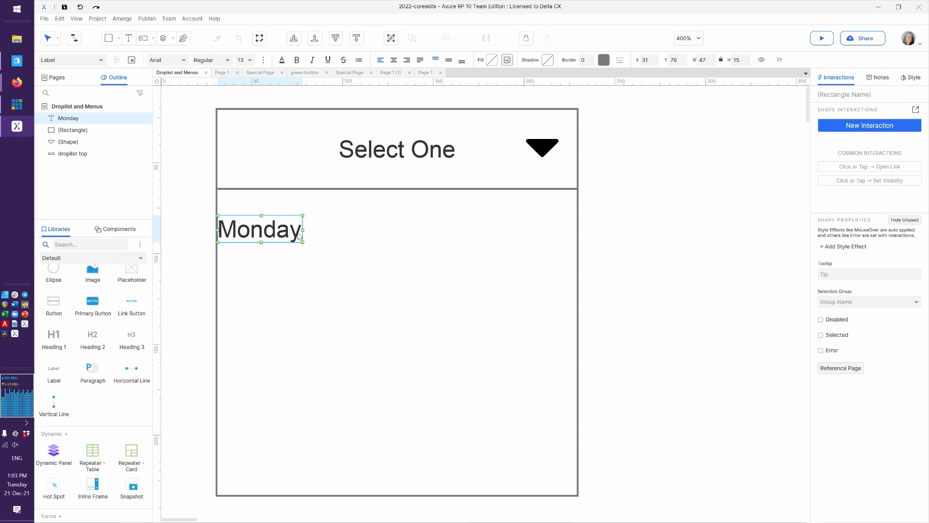
left_click_drag(303, 231, 574, 246)
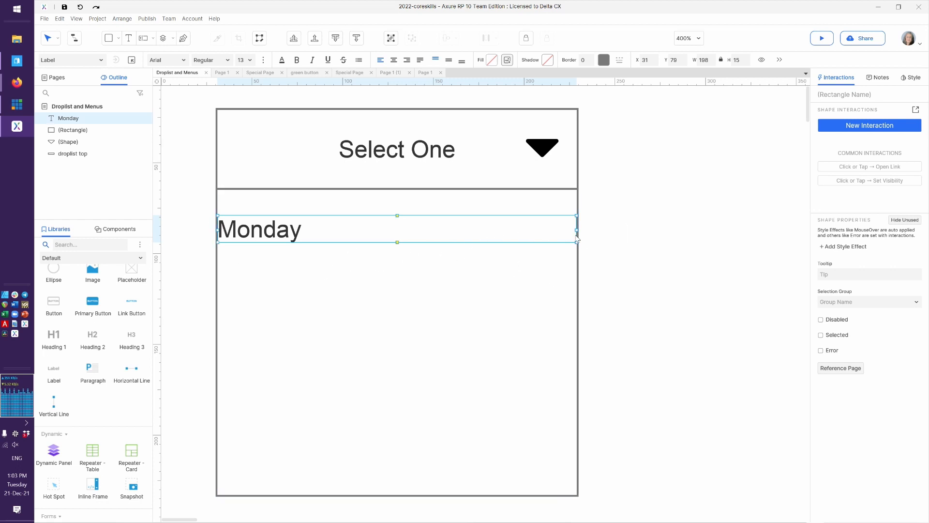
left_click(423, 286)
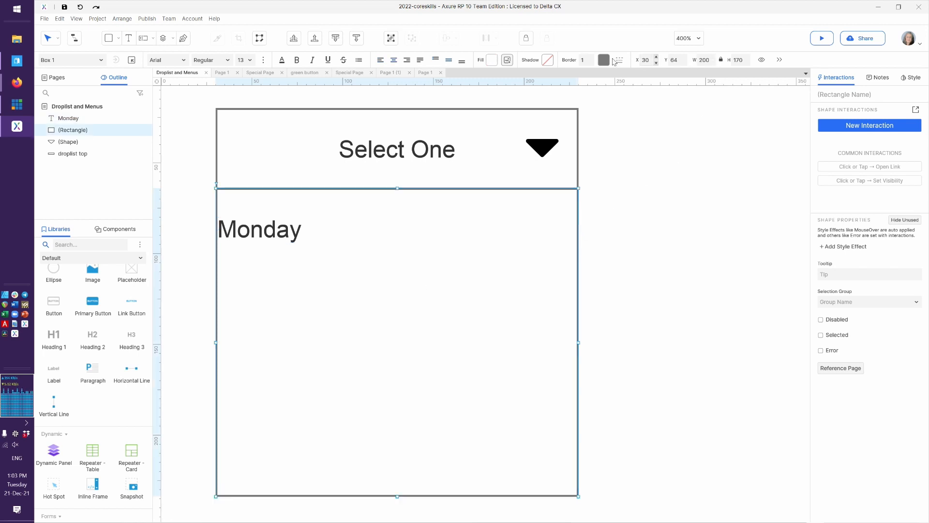
left_click(318, 231)
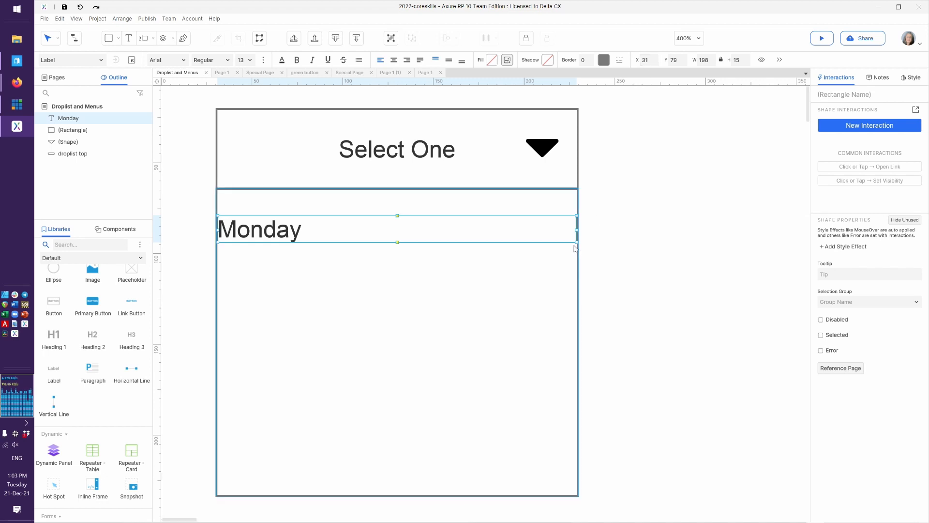
left_click(500, 297)
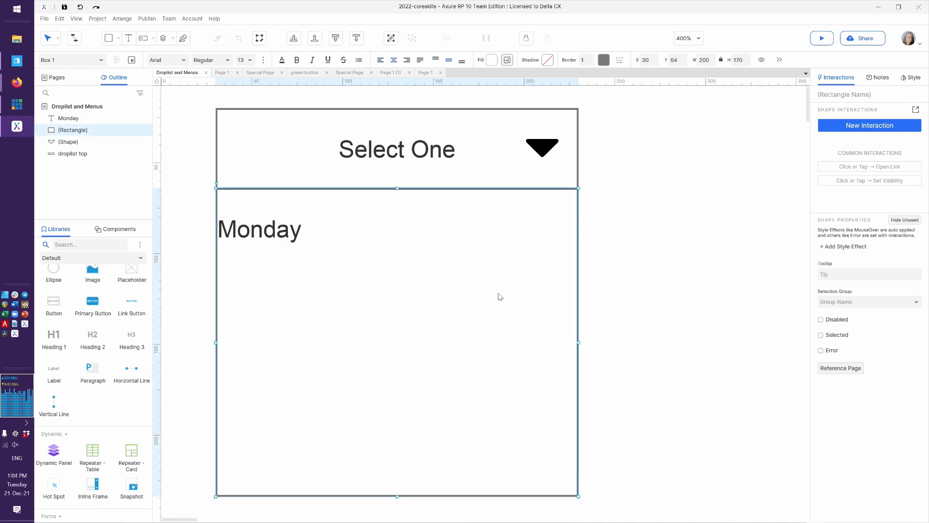
Step: Try setting the Monday label's height to 40 with its proportions locked, and undo that change
left_click(243, 236)
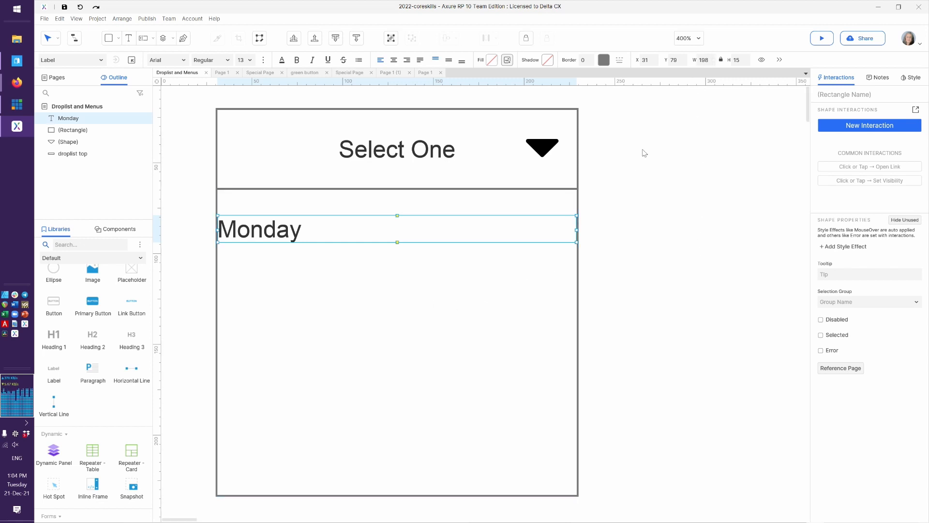
left_click(737, 60)
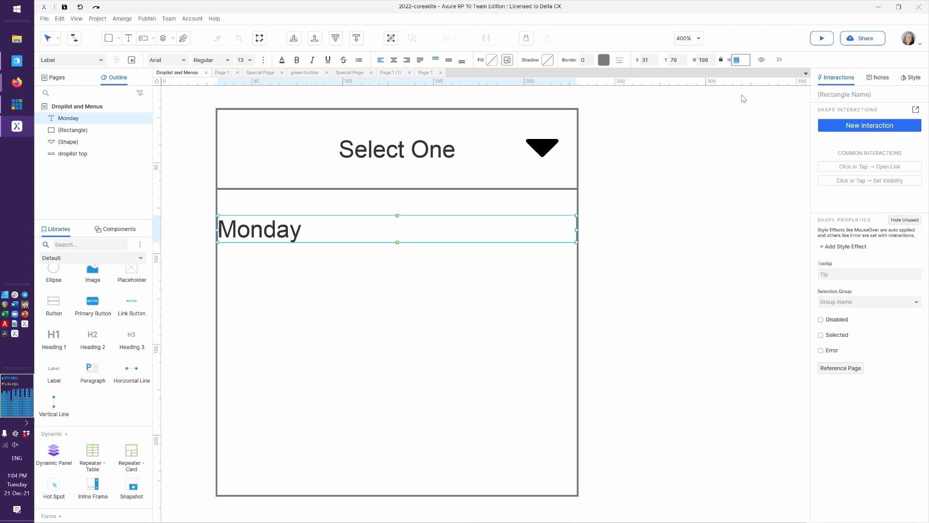
type("40")
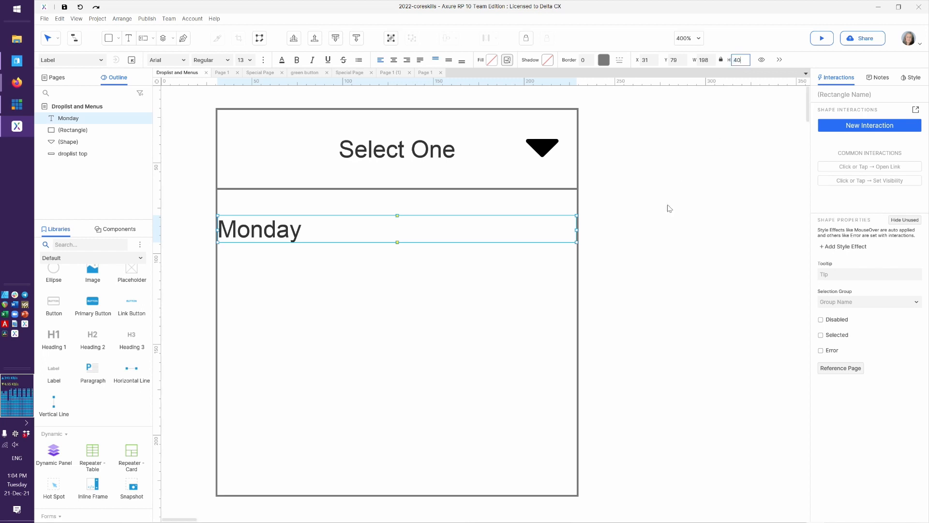
key("Return")
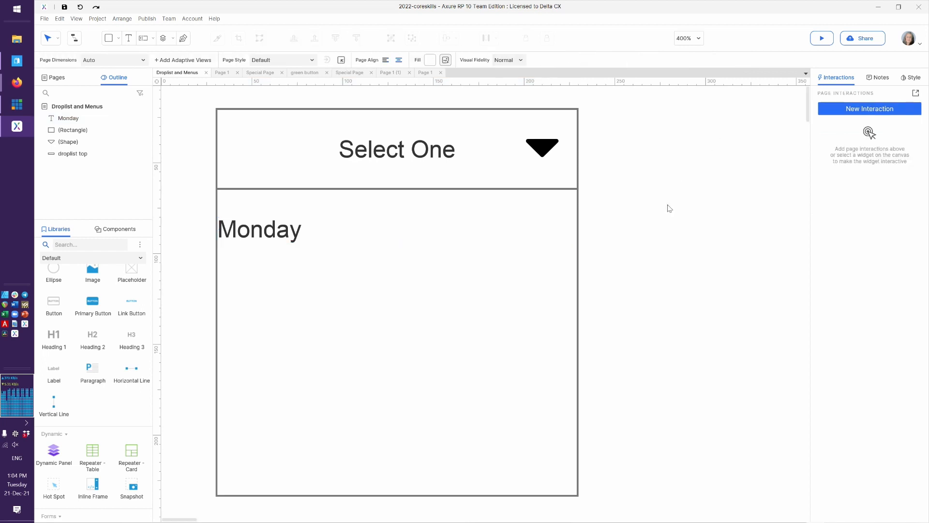
key("ctrl+z")
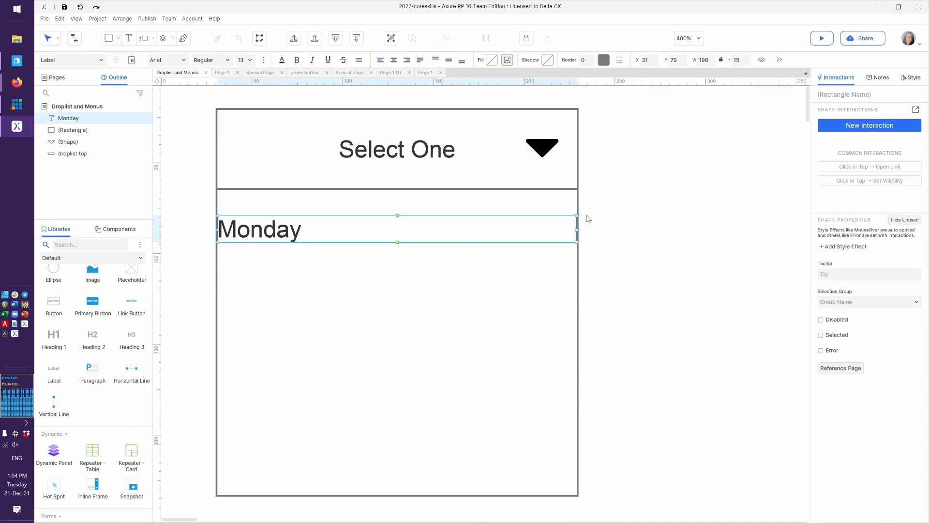
Step: Unlock the Monday label's proportions, set its height to 30, and place it directly beneath the Select One box at about Y 65
left_click(721, 60)
double_click(735, 60)
type("40")
key("Return")
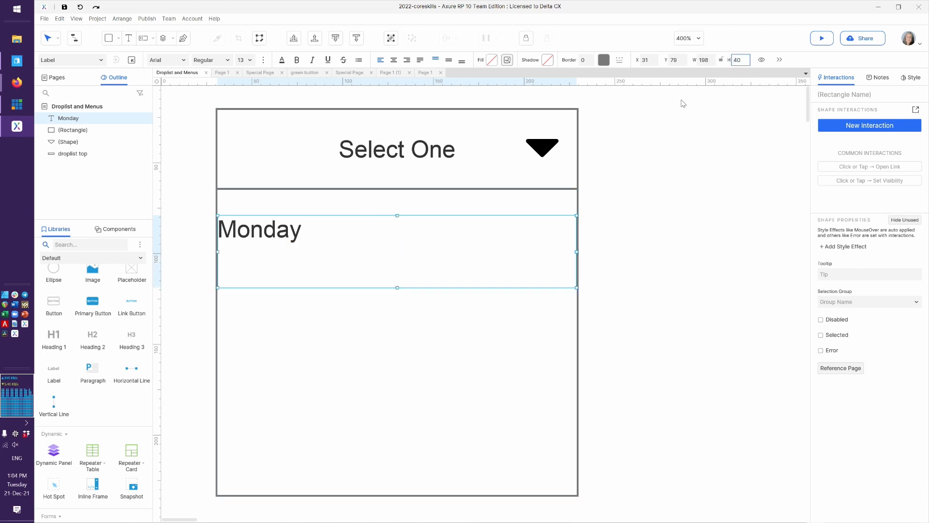
type("30")
key("Return")
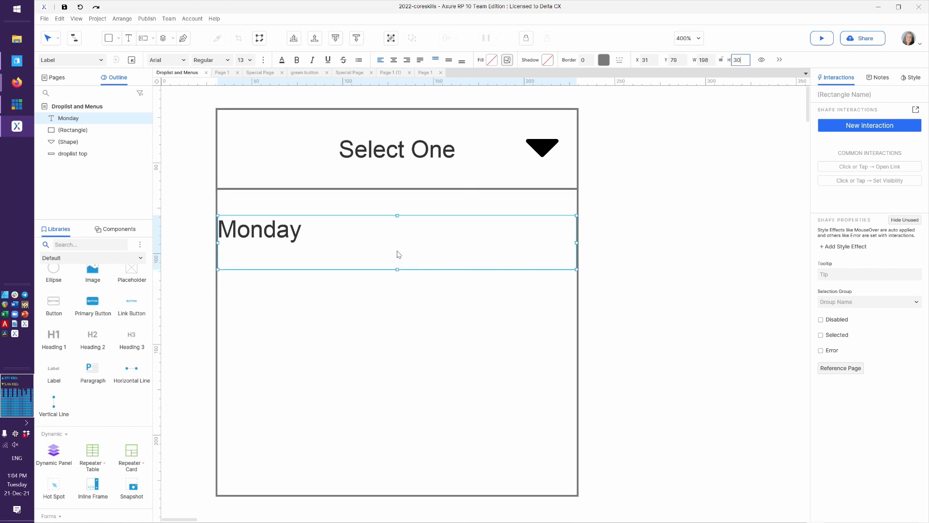
left_click_drag(391, 241, 388, 214)
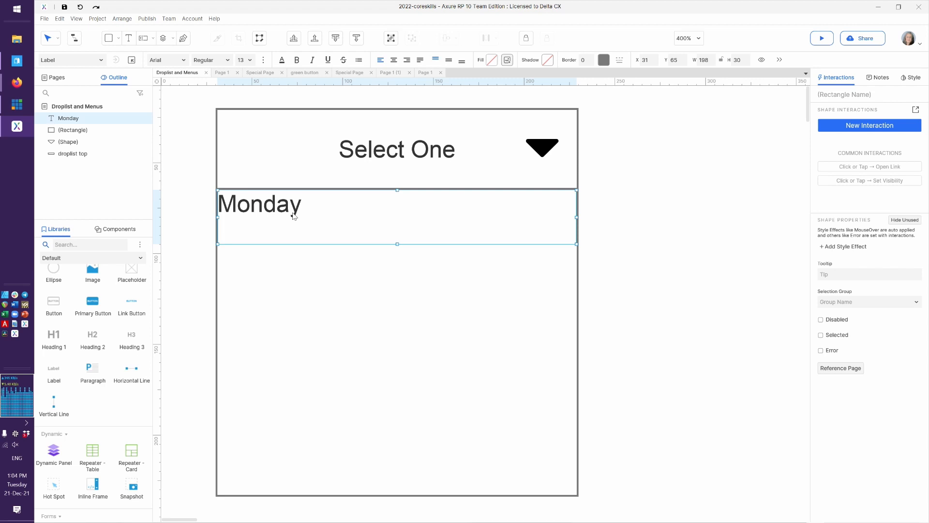
left_click(351, 159)
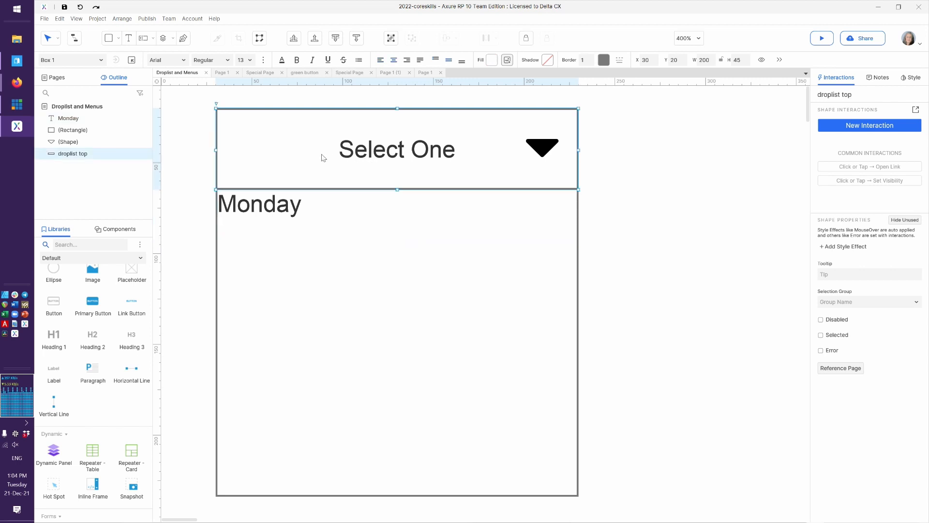
left_click(293, 215)
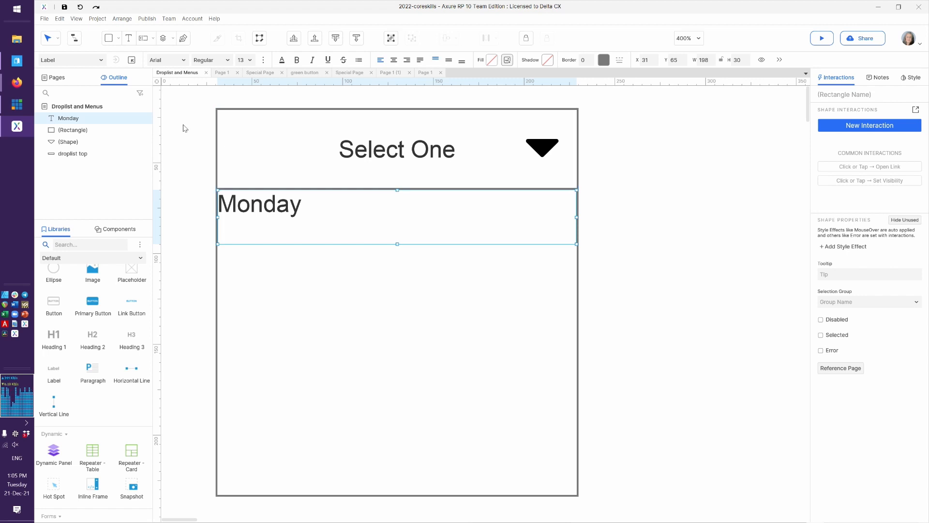
left_click(131, 60)
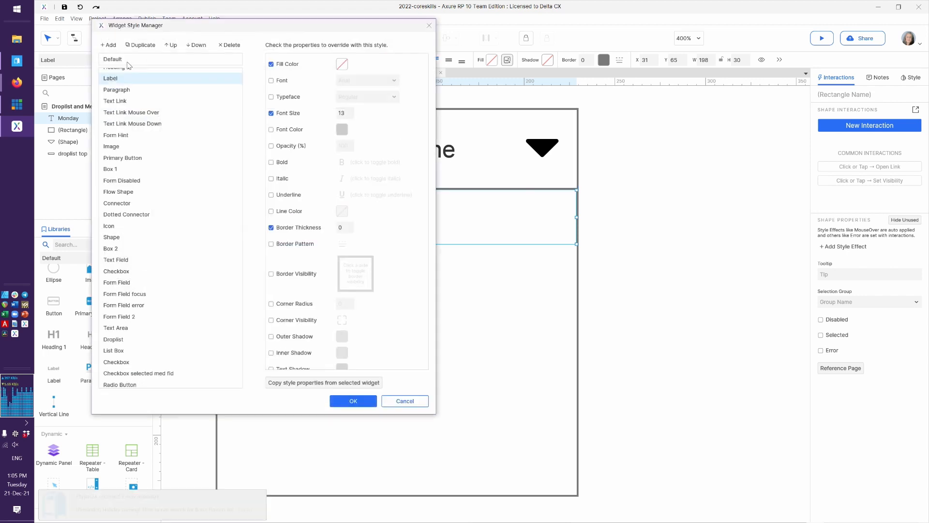
left_click(110, 45)
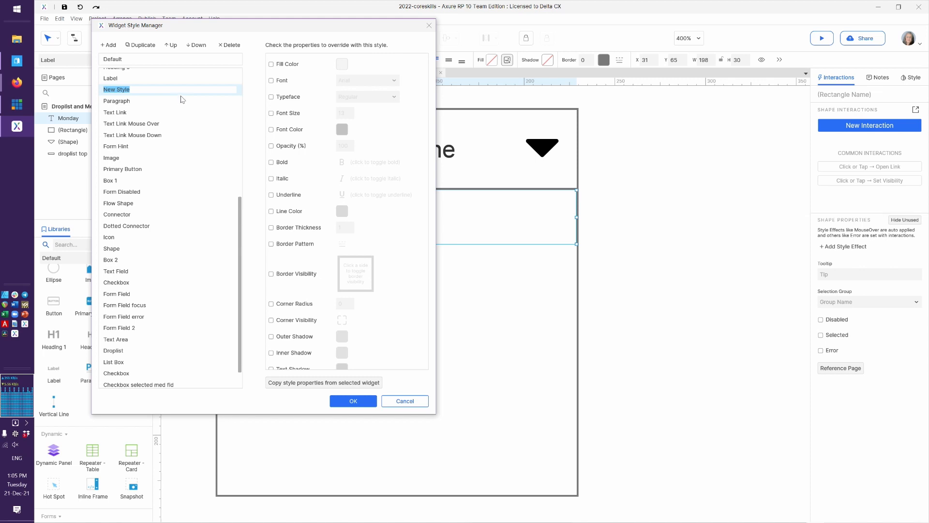
left_click(395, 401)
Step: Add a new widget style in the Widget Style Manager and apply it to the Select One box
left_click(291, 144)
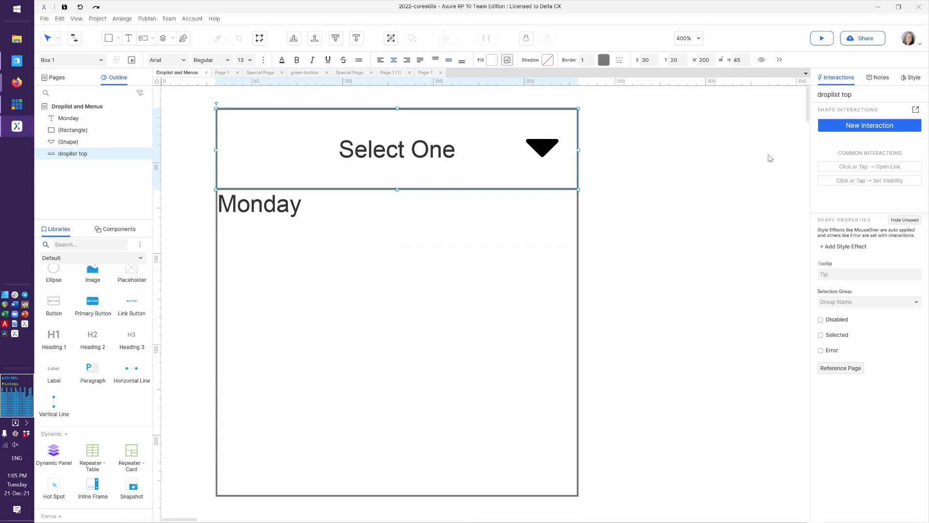
left_click(905, 80)
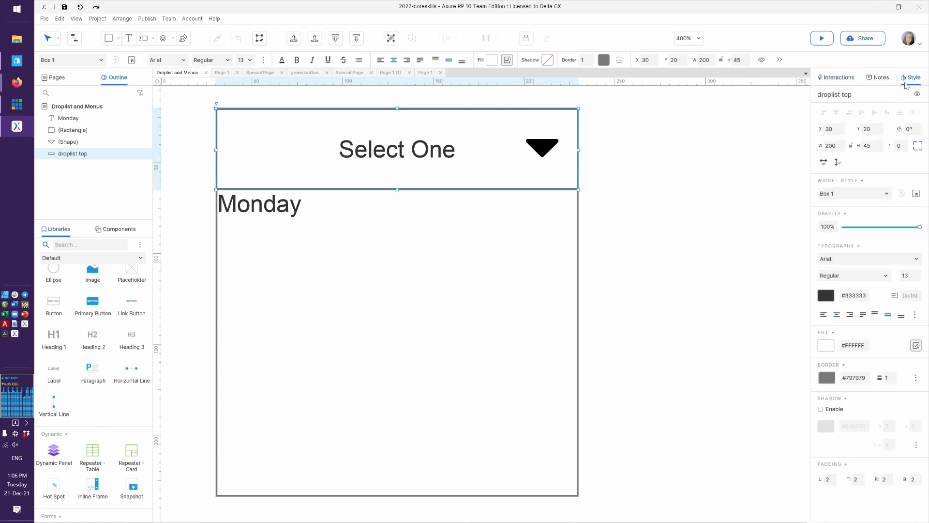
left_click(915, 194)
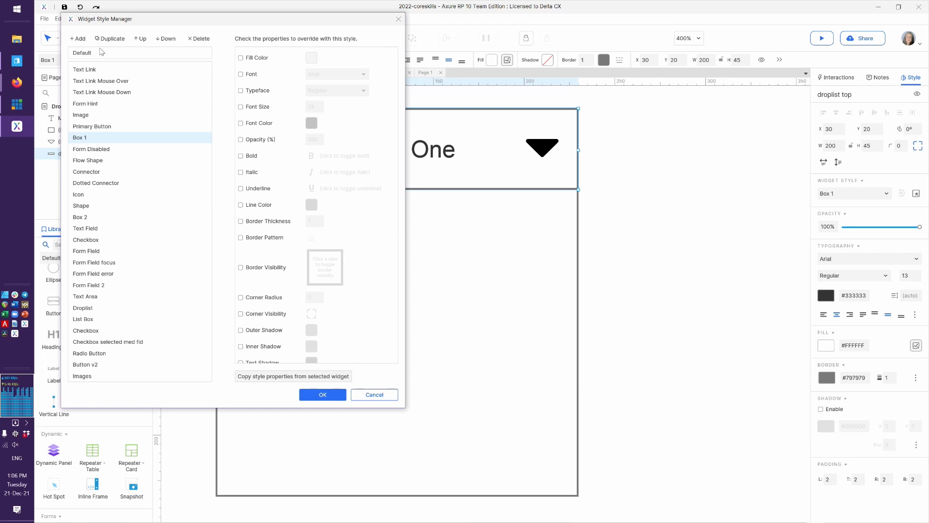
left_click(78, 41)
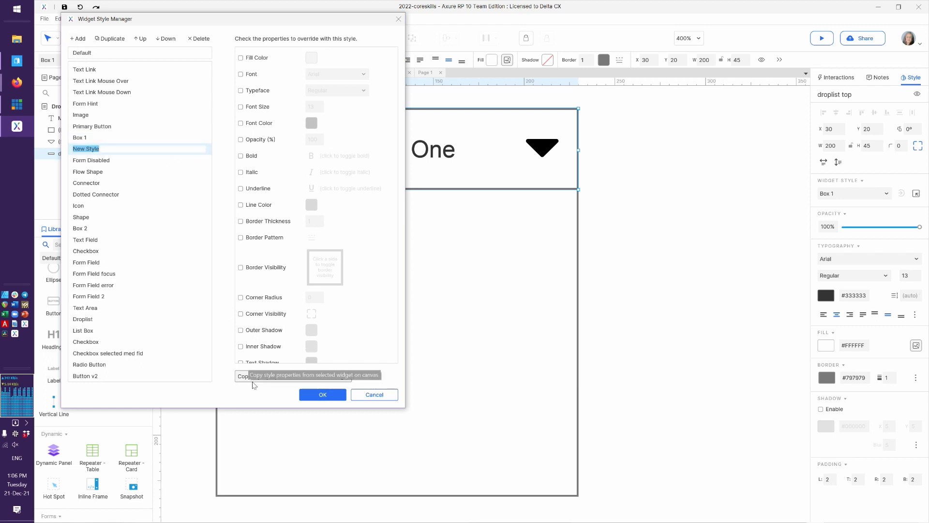
key("Return")
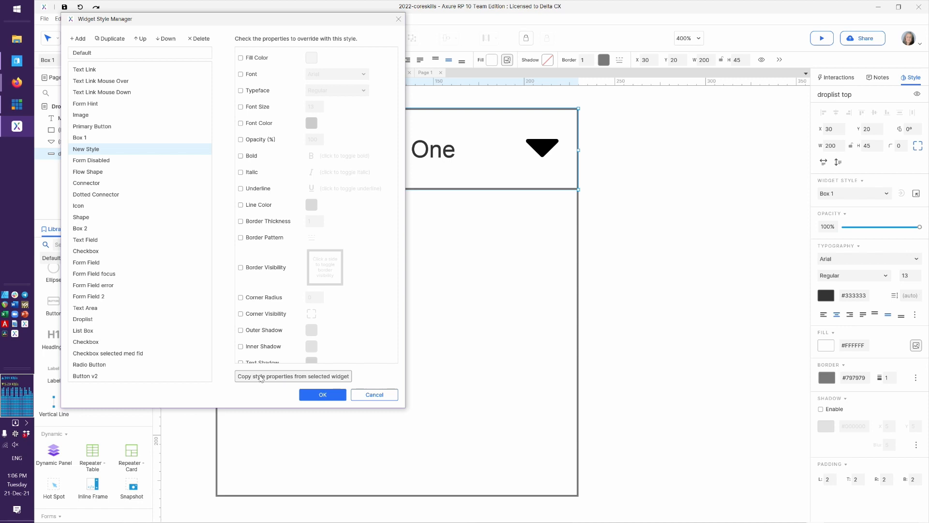
left_click(325, 395)
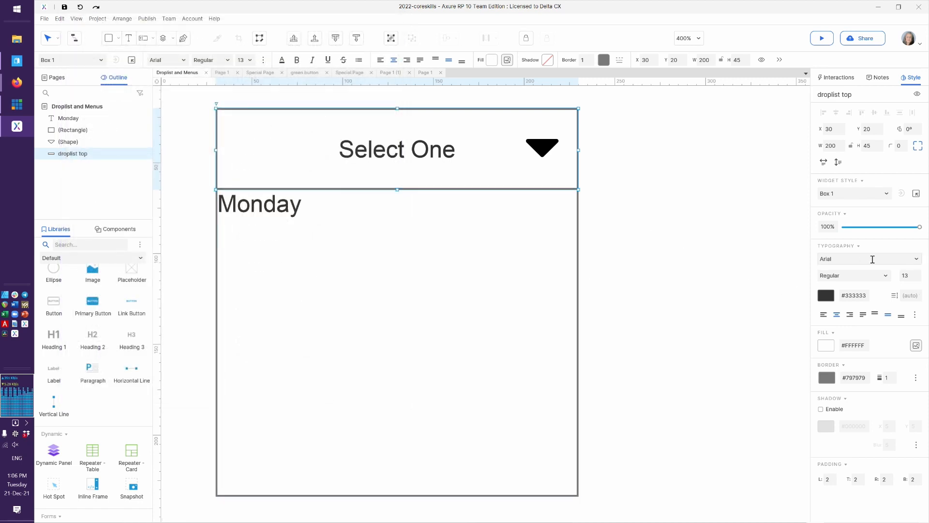
left_click(880, 194)
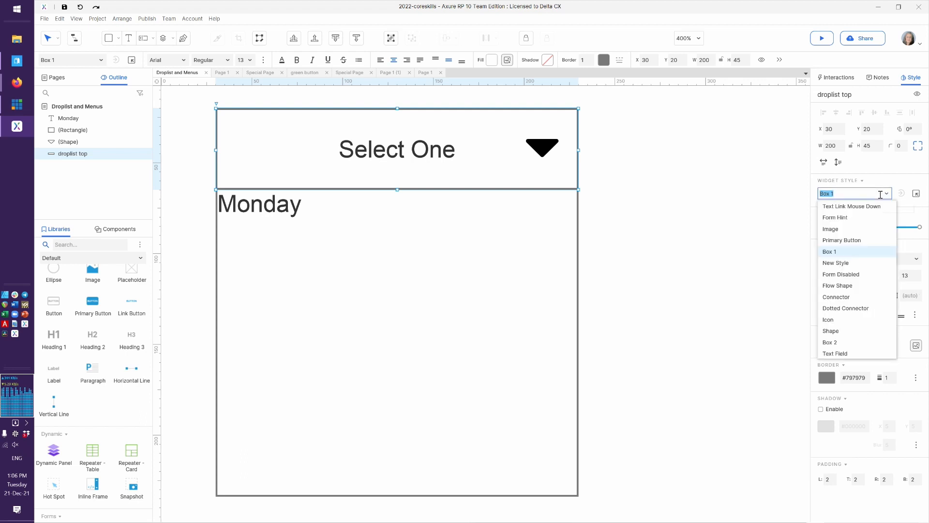
left_click(852, 263)
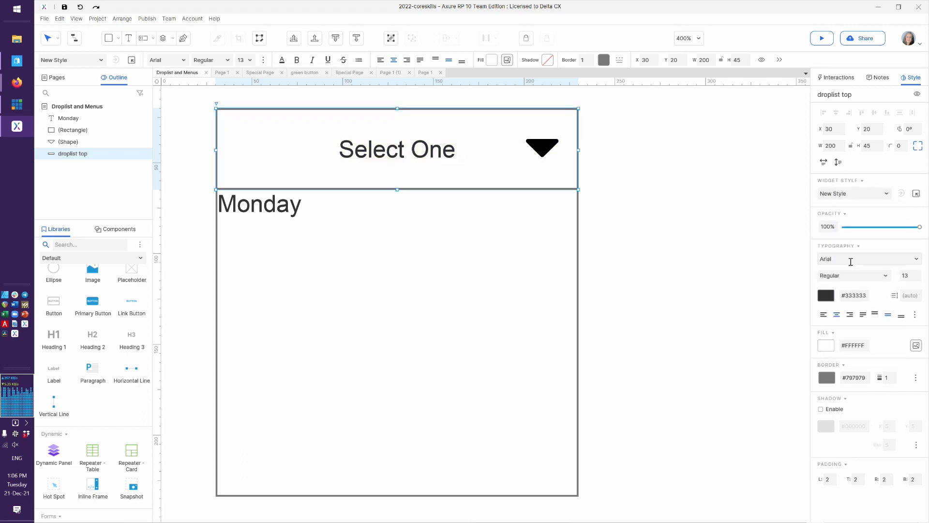
Step: Rename the Select One box's new widget style as "Droplist top"
left_click(915, 194)
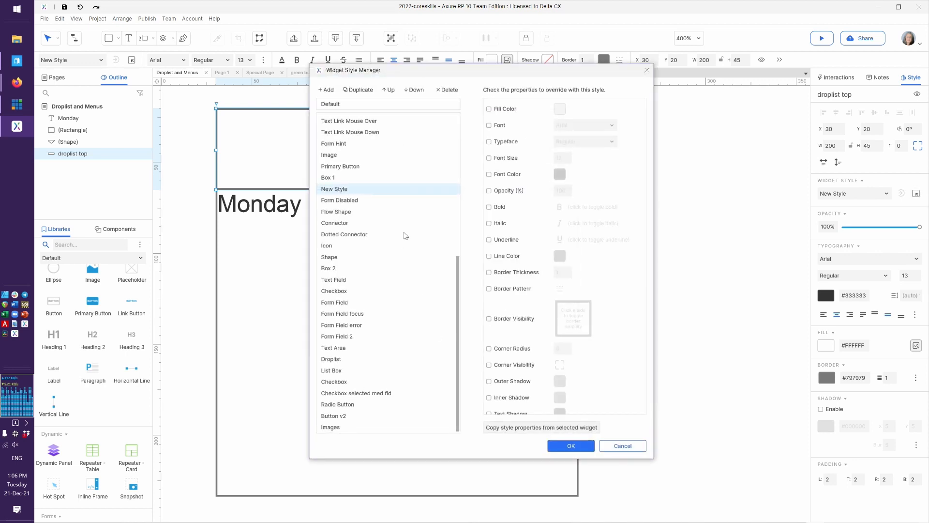
double_click(352, 192)
type("D")
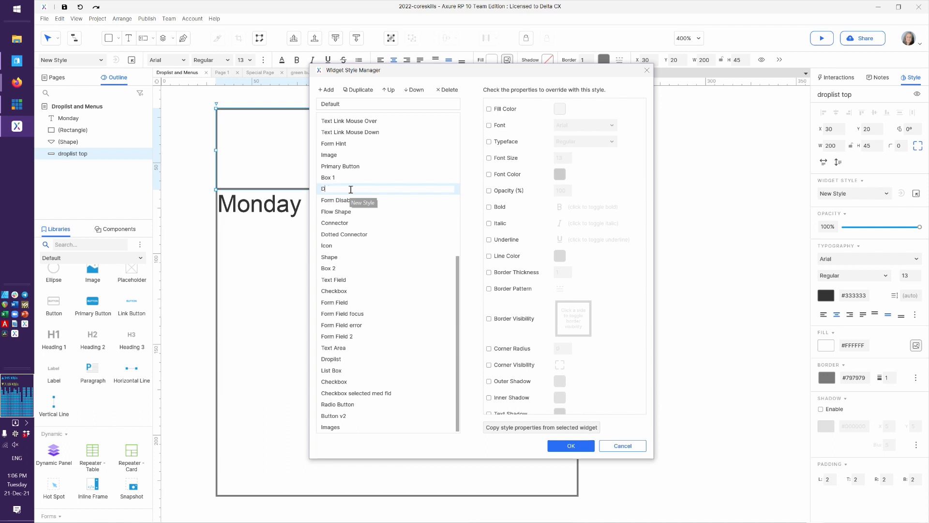
type("Droplist top")
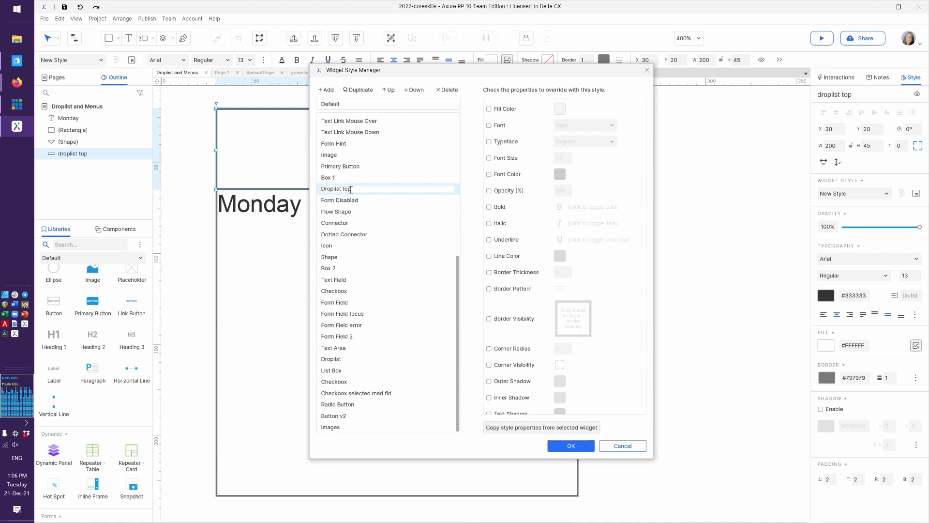
Step: Override the Droplist top style's line color with #797979 and its border thickness with 1
left_click(501, 258)
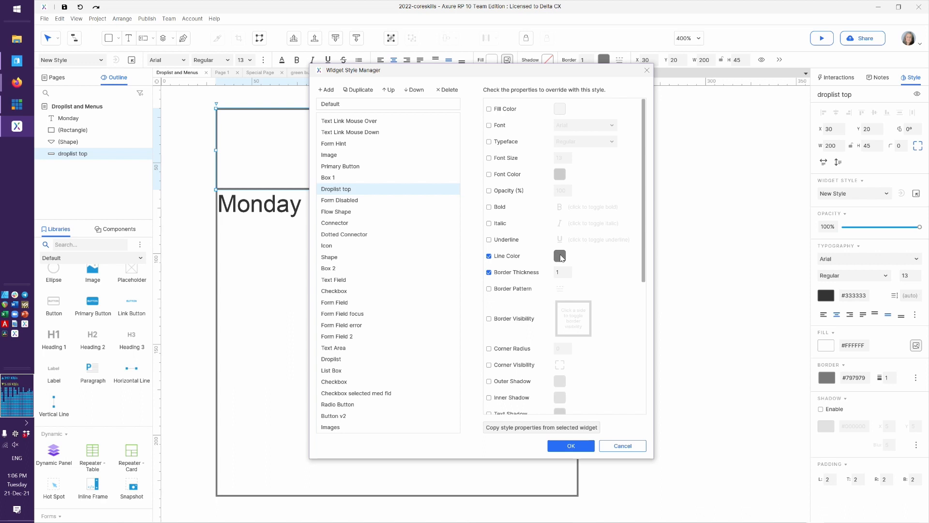
left_click(560, 257)
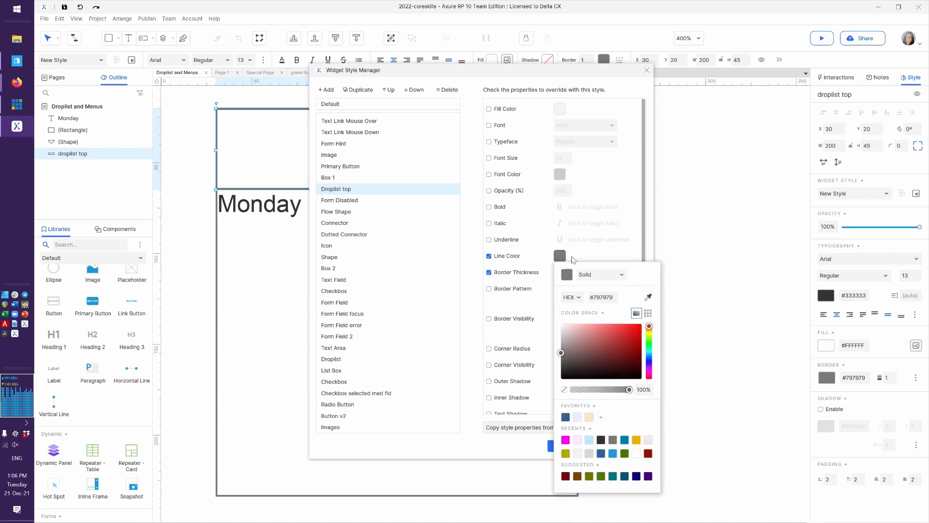
left_click(610, 260)
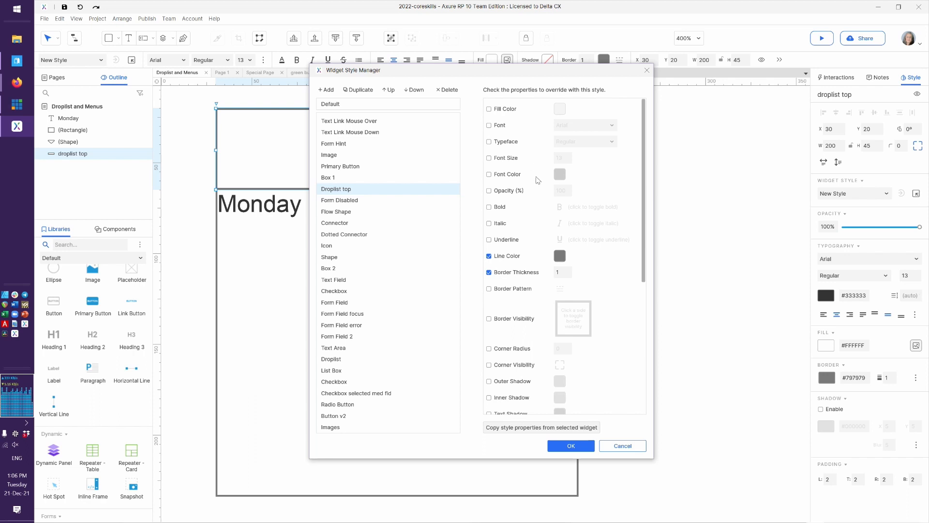
Step: Set the Droplist top style's text alignment to left and its vertical alignment to middle
scroll(583, 251, "down", 5)
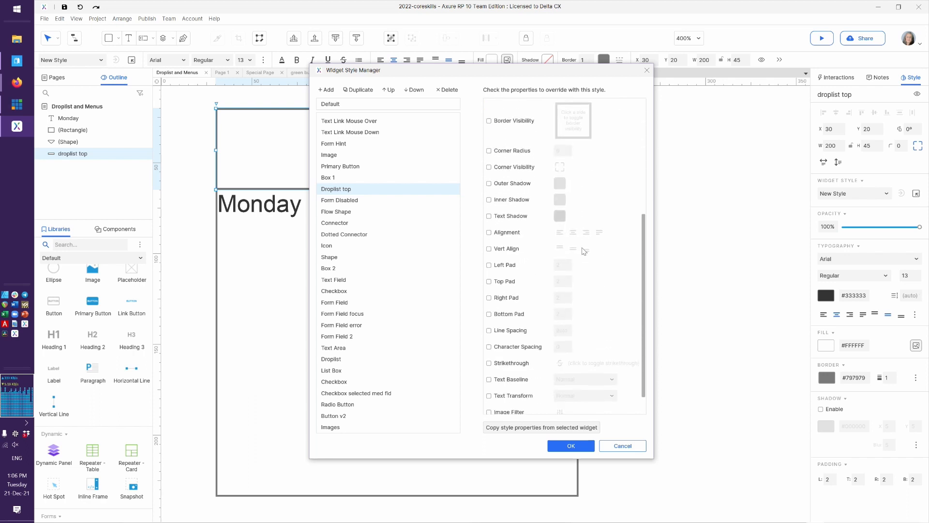
left_click(513, 233)
left_click(559, 232)
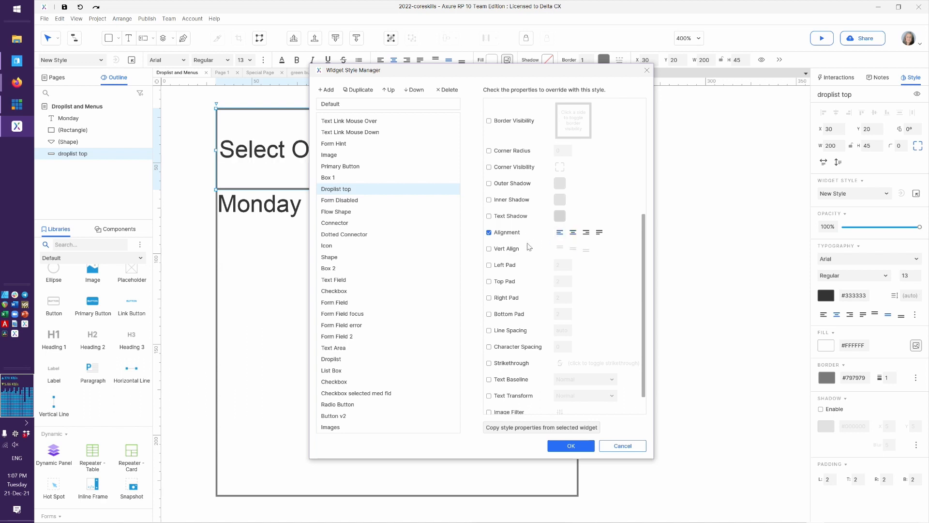
left_click(511, 252)
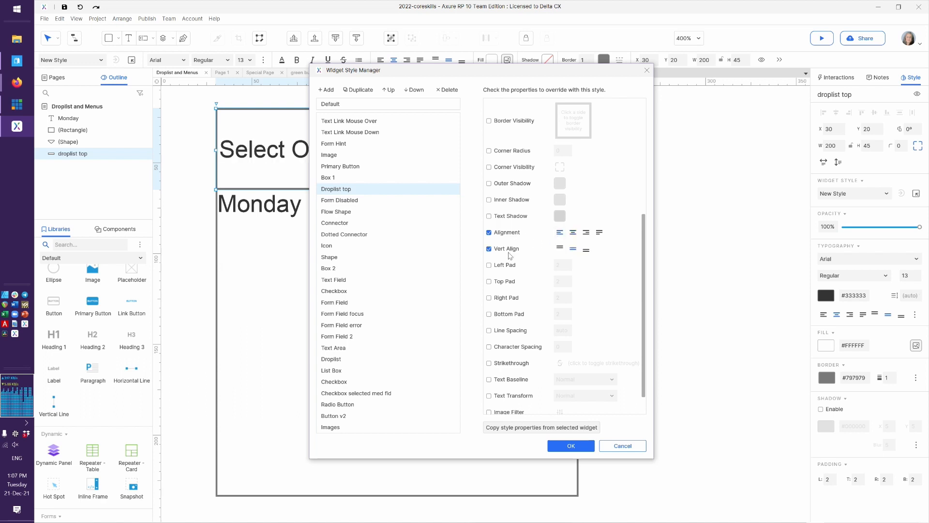
left_click(575, 250)
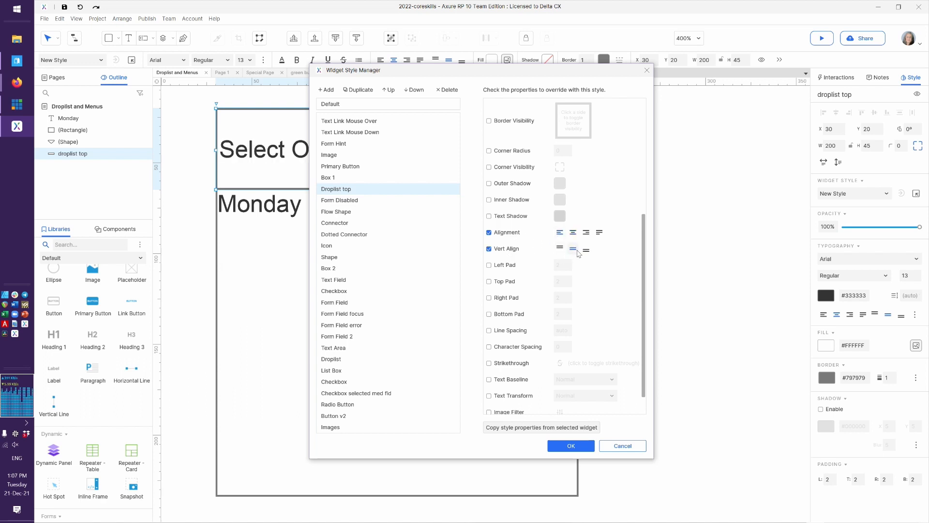
Step: Override the Droplist top style's left padding and set it to 10
left_click(507, 266)
left_click(558, 263)
type("0")
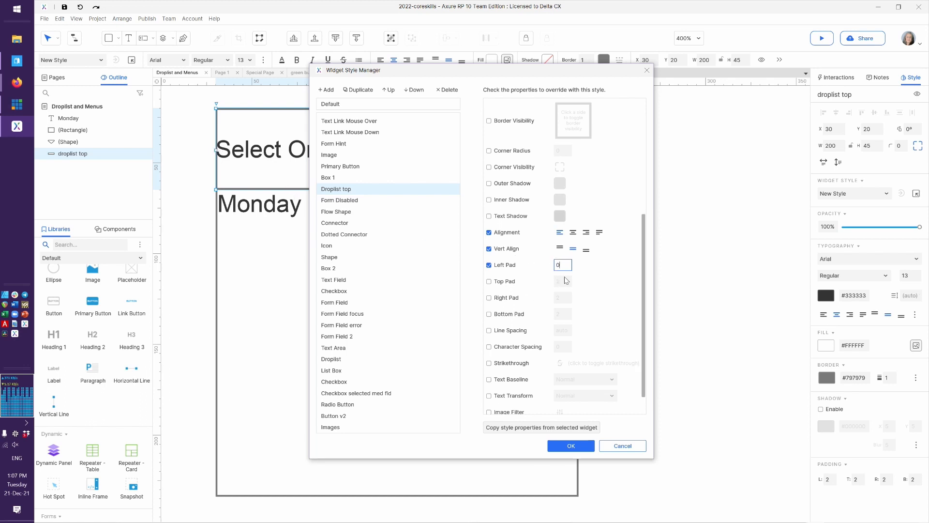
type("15")
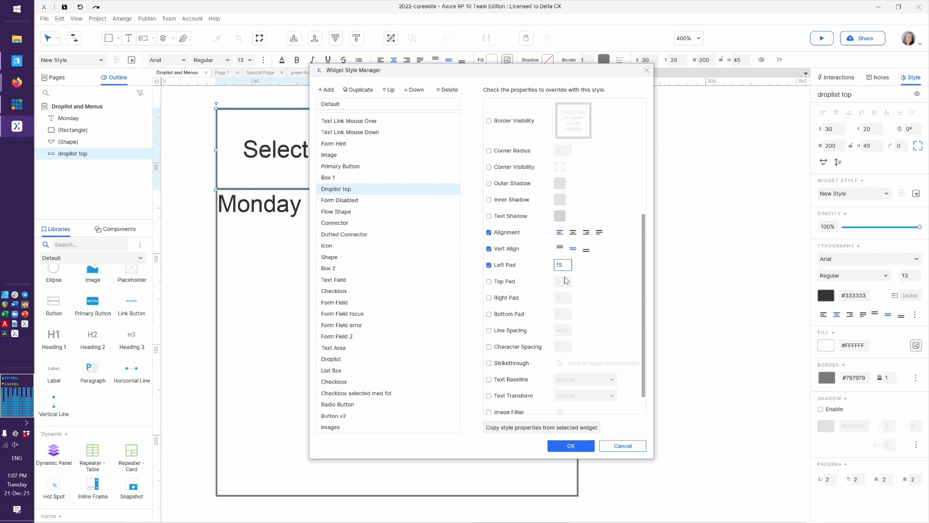
key("BackSpace")
type("0")
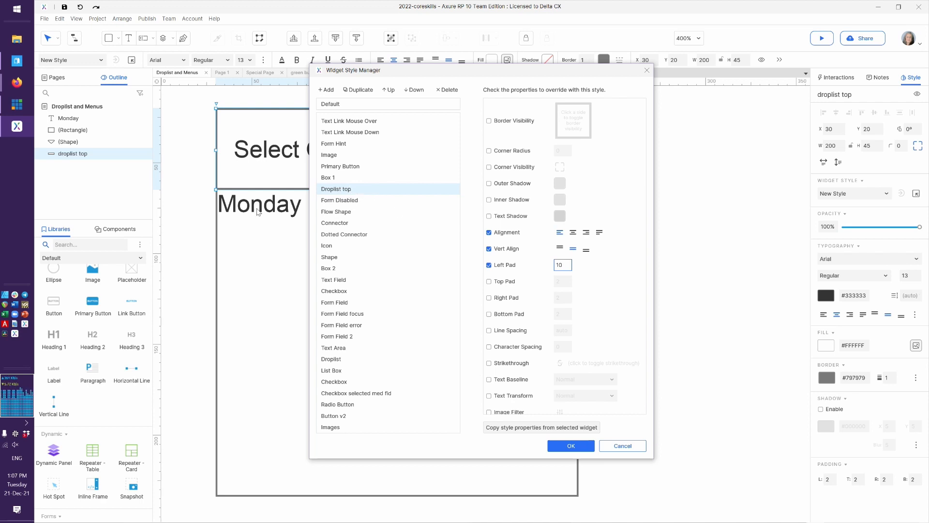
Step: Add a new widget style named "Droplist item" and override its border thickness with 0
left_click(327, 90)
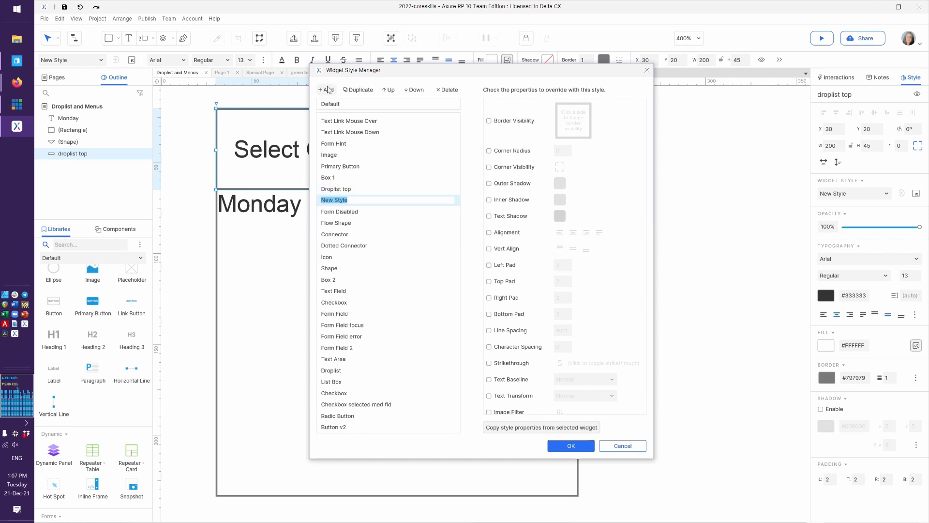
type("Droplist Item")
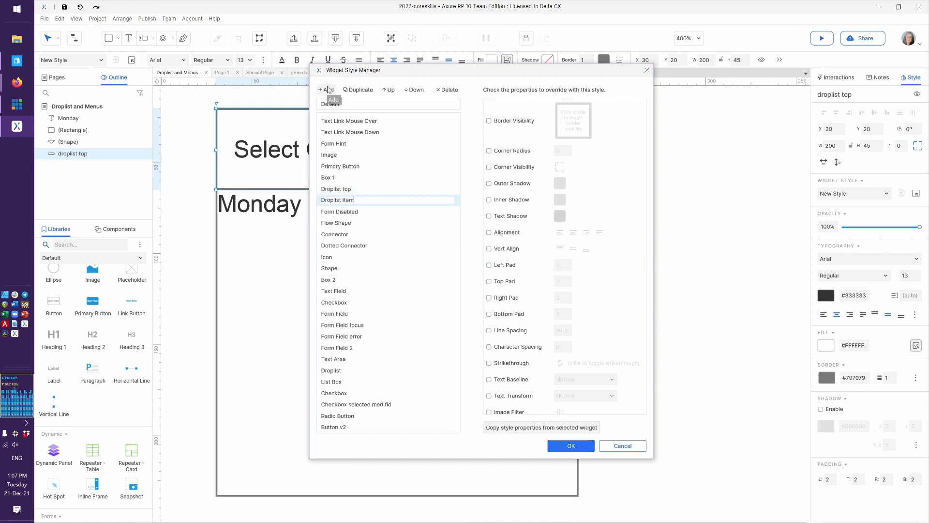
key("Return")
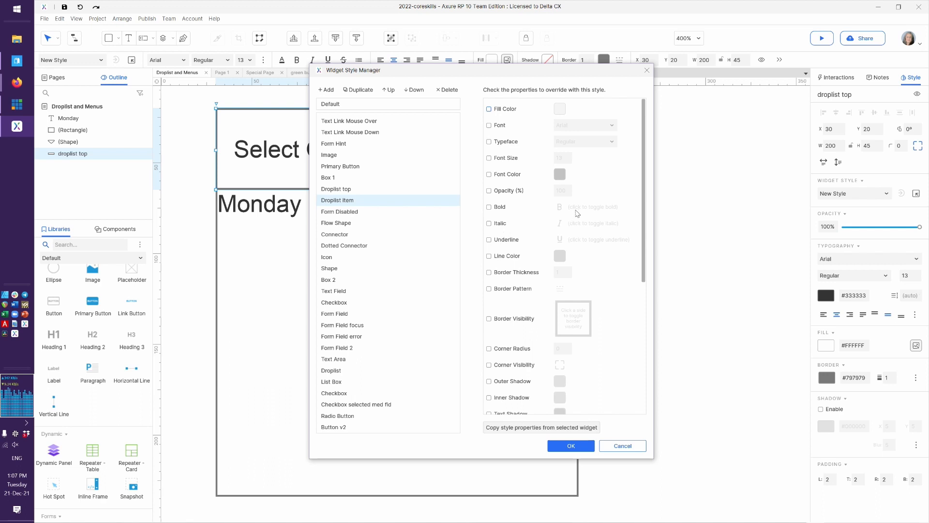
left_click(522, 277)
left_click(558, 272)
Step: Set the Droplist item style's text alignment to left and its vertical alignment to middle
scroll(624, 340, "down", 5)
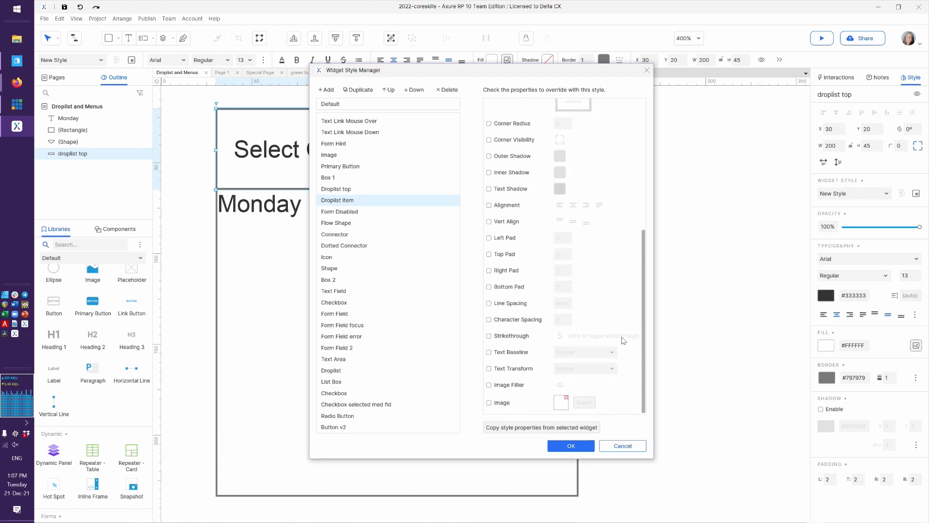
left_click(502, 209)
left_click(562, 209)
left_click(511, 224)
Step: Set the Droplist item style's left padding to 9 and save the widget style changes
left_click(510, 242)
left_click(557, 238)
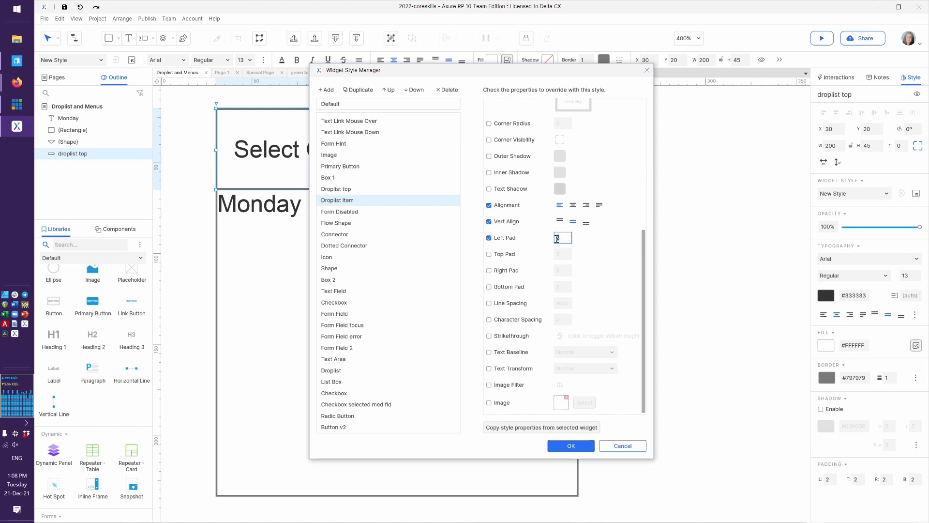
type("9")
left_click(609, 274)
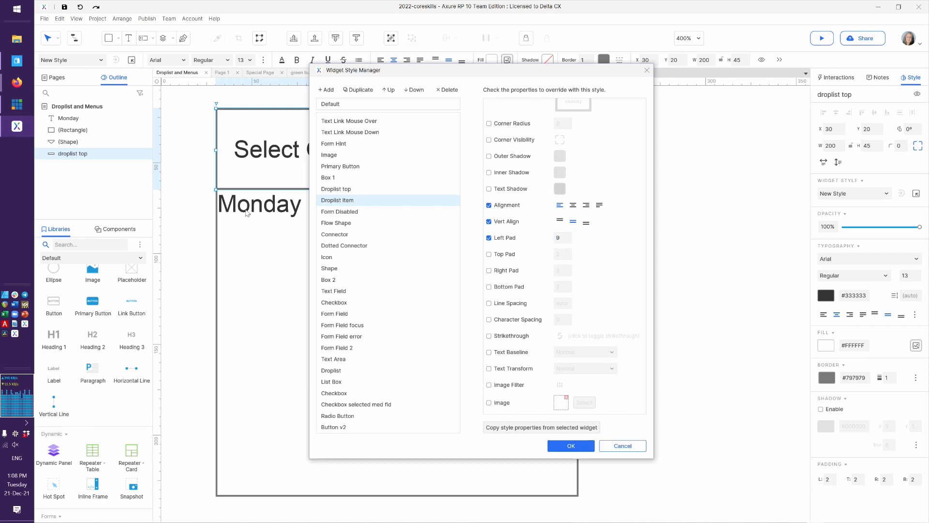
left_click(571, 446)
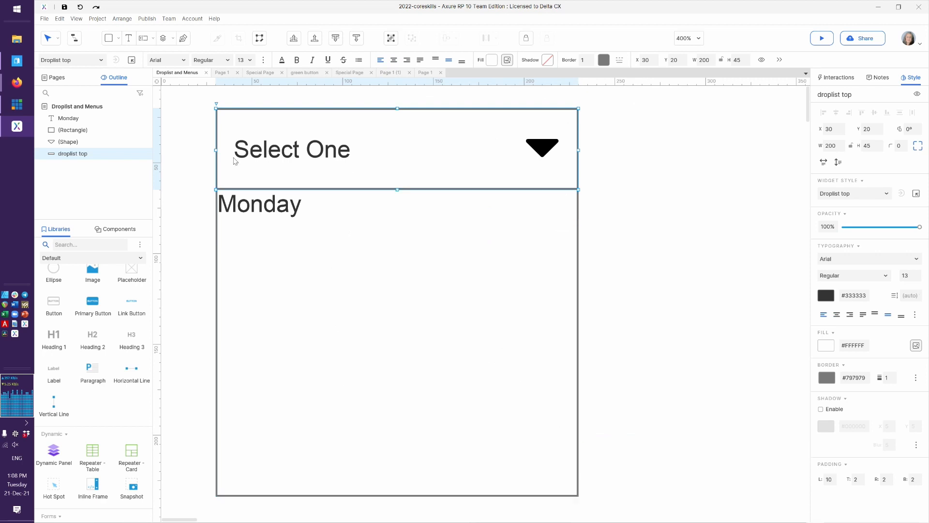
Step: Apply the Droplist item widget style to the Monday label and deselect it
left_click(247, 209)
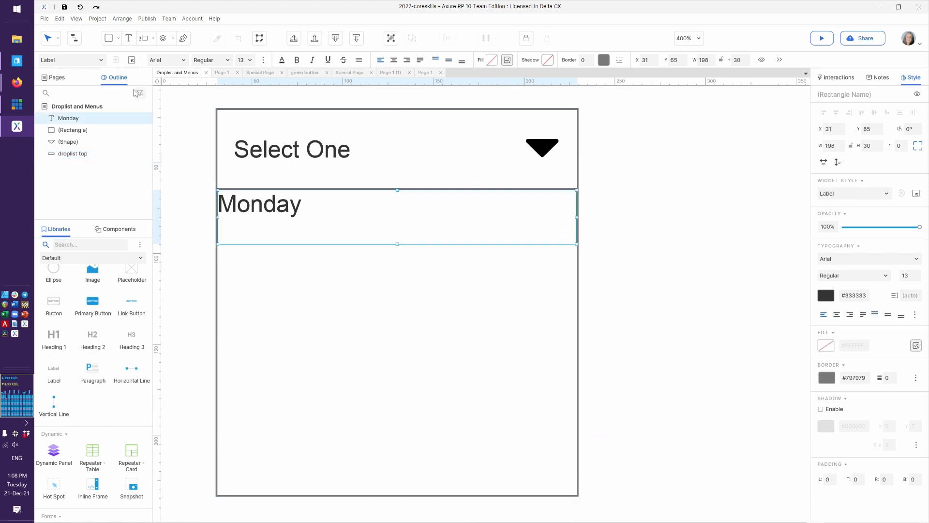
left_click(101, 60)
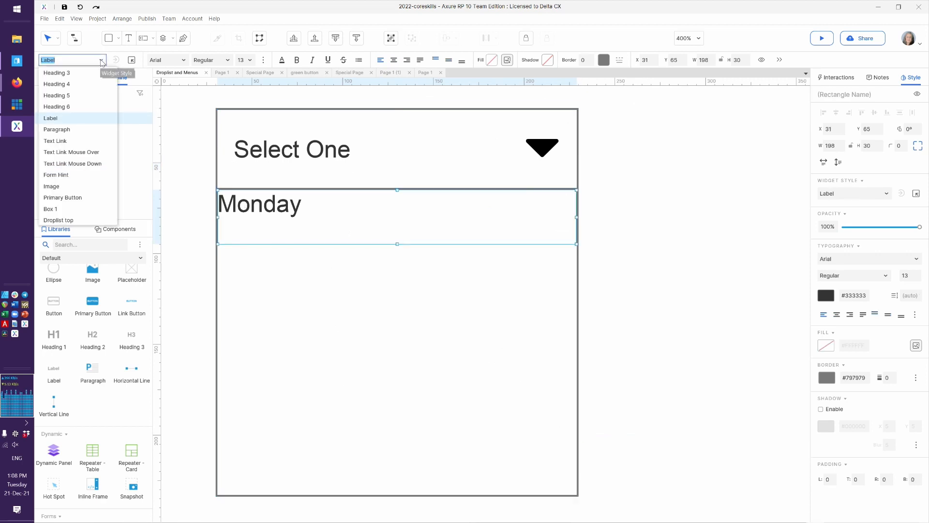
scroll(88, 111, "up", 5)
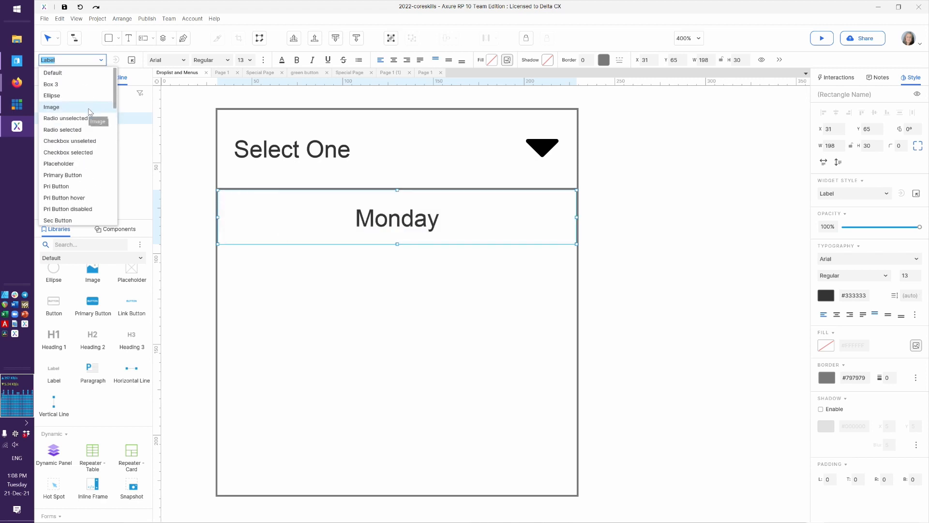
scroll(88, 118, "down", 6)
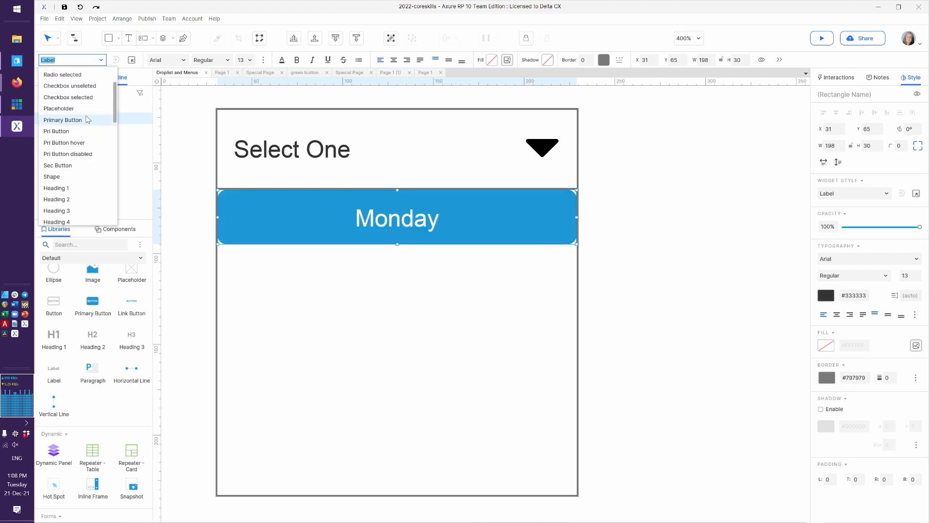
scroll(86, 115, "down", 6)
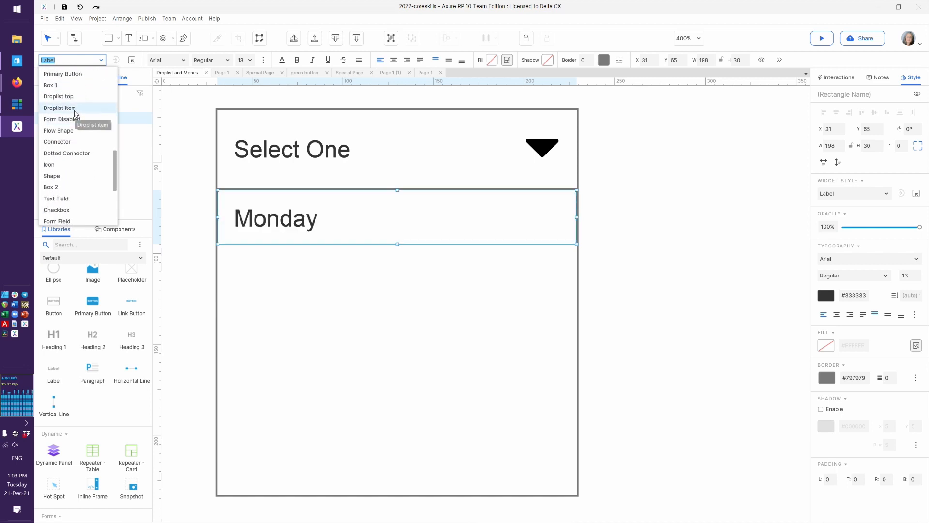
left_click(78, 108)
left_click(629, 306)
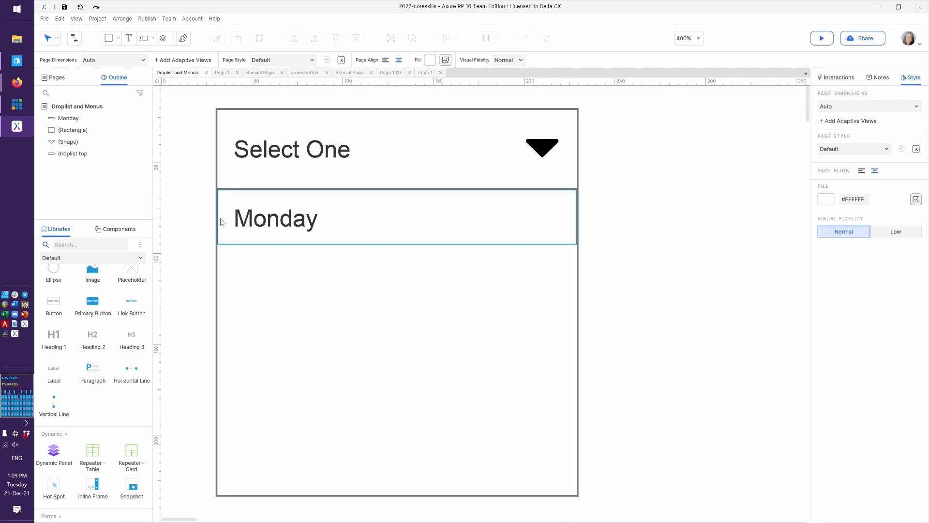
Step: Duplicate the Droplist item style in the Widget Style Manager and name the copy "Droplist item hover"
left_click(260, 221)
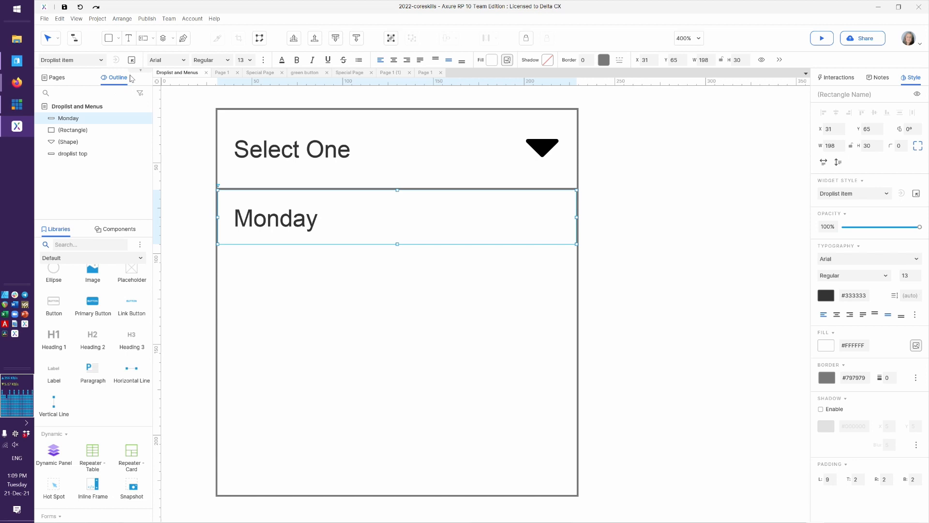
left_click(132, 60)
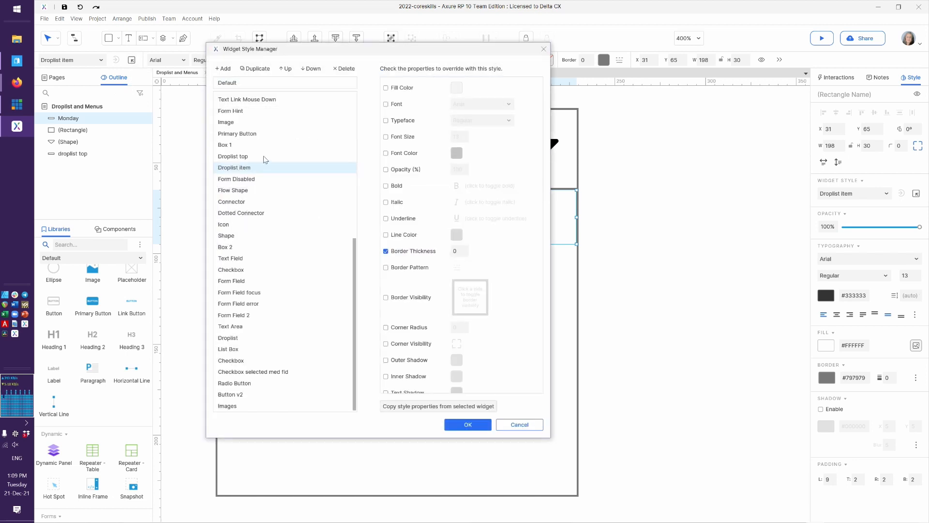
left_click(263, 69)
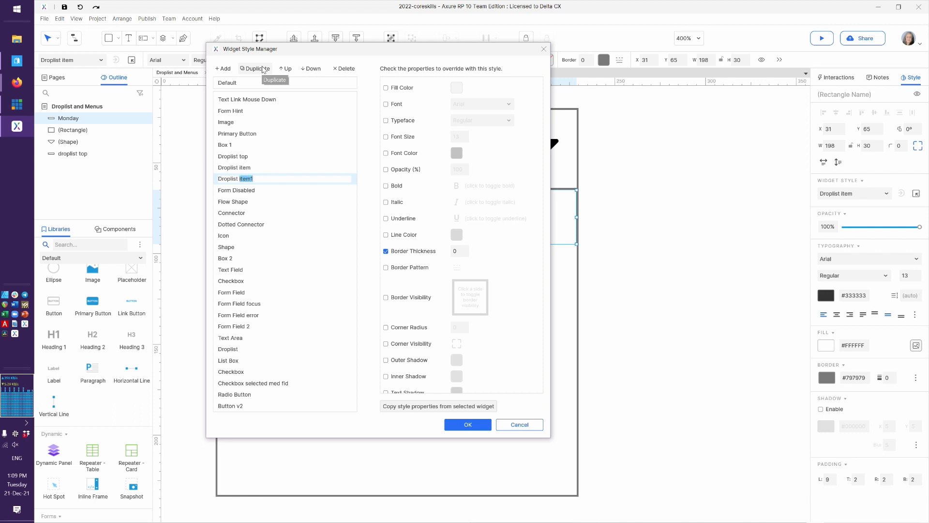
key("Right")
key("BackSpace")
type("hov")
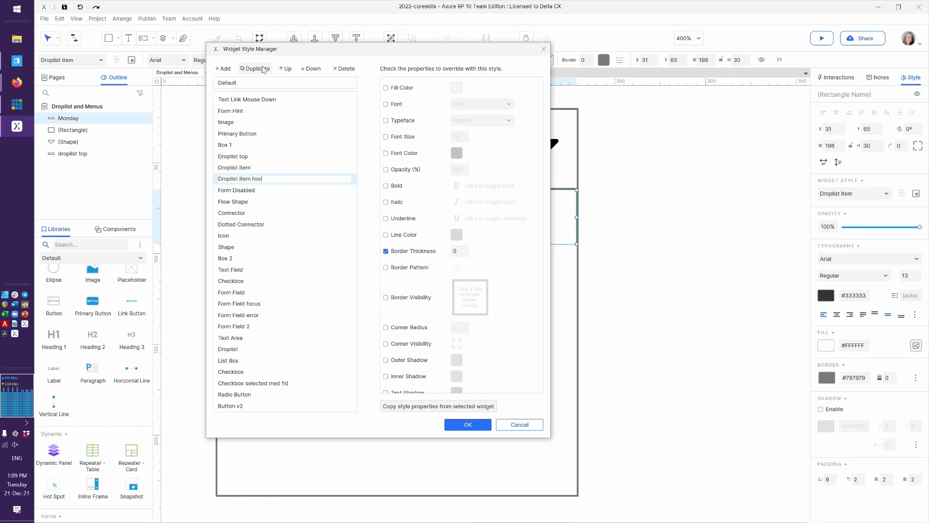
key("Return")
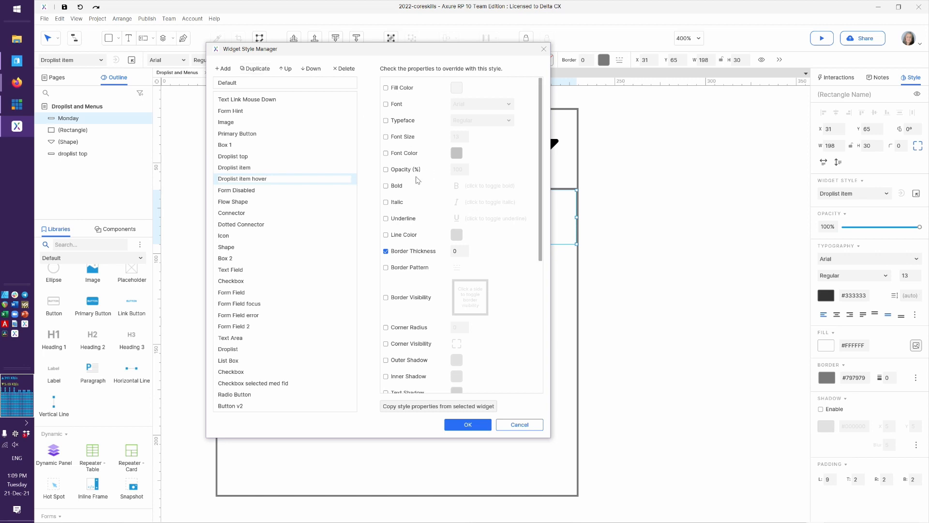
Step: Override the Droplist item hover style's fill color with the recent teal blue #0080A6
left_click(402, 92)
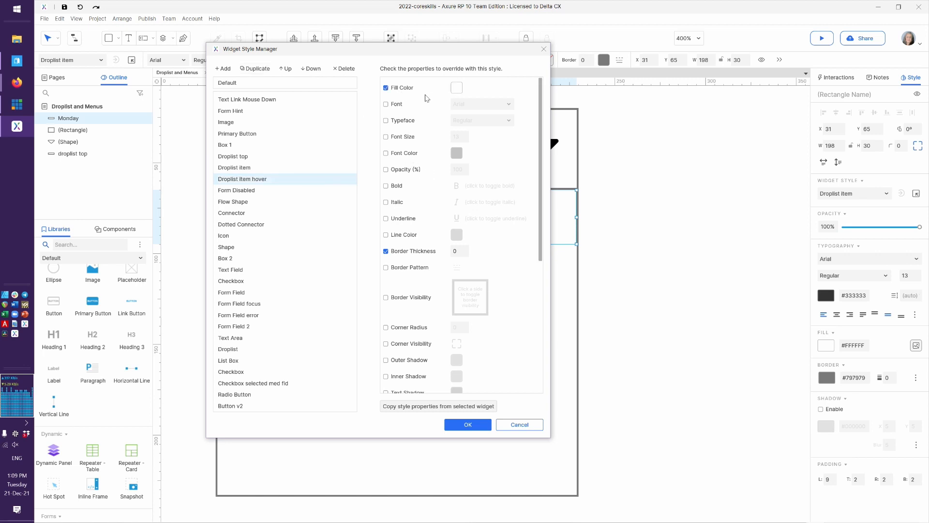
left_click(457, 89)
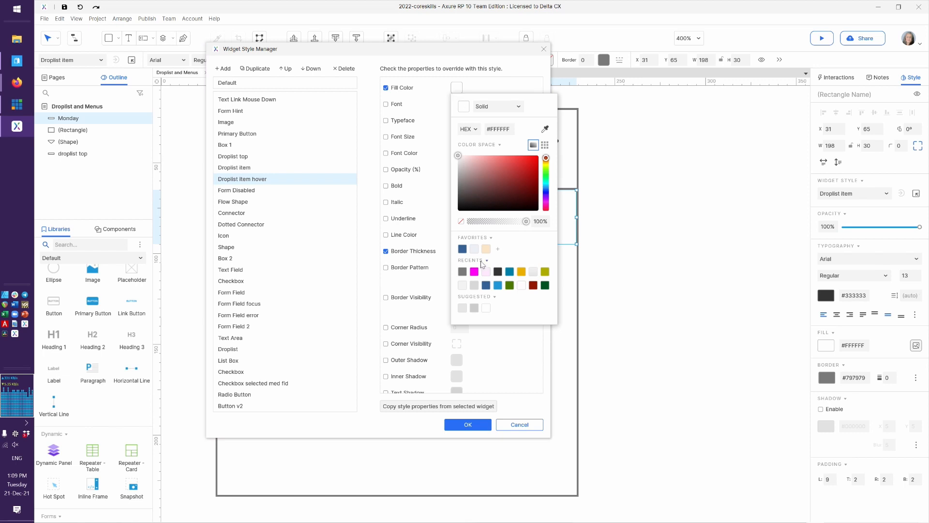
left_click(509, 272)
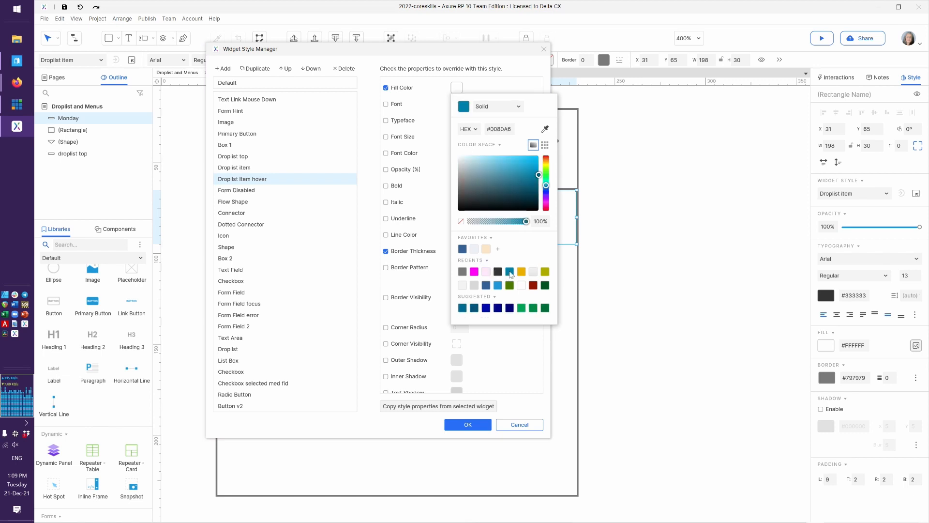
left_click(498, 357)
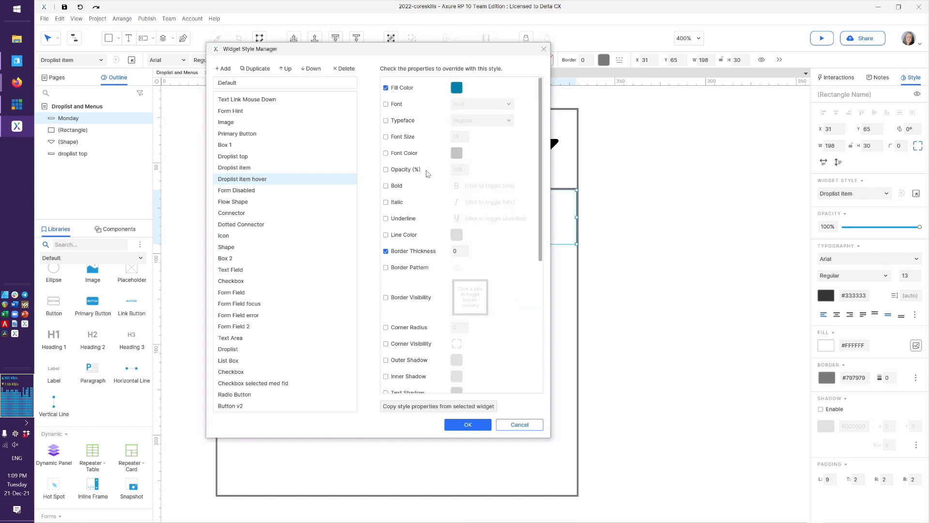
Step: Override the Droplist item hover style's font color with white #FFFFFF
left_click(403, 154)
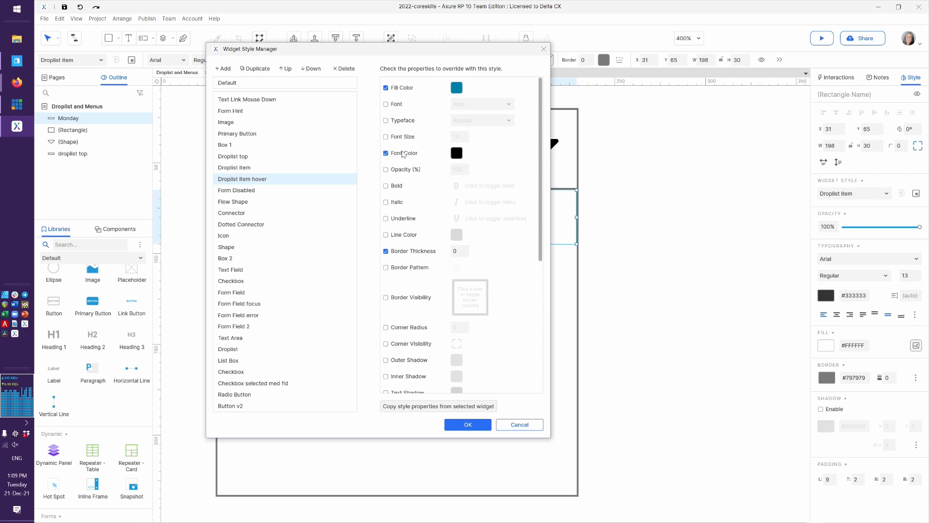
left_click(456, 153)
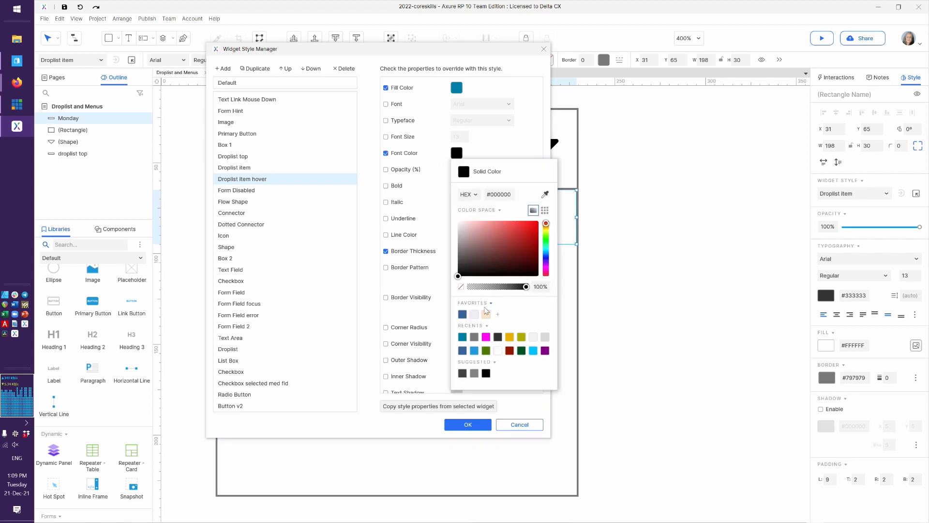
left_click(477, 227)
left_click_drag(478, 230, 455, 219)
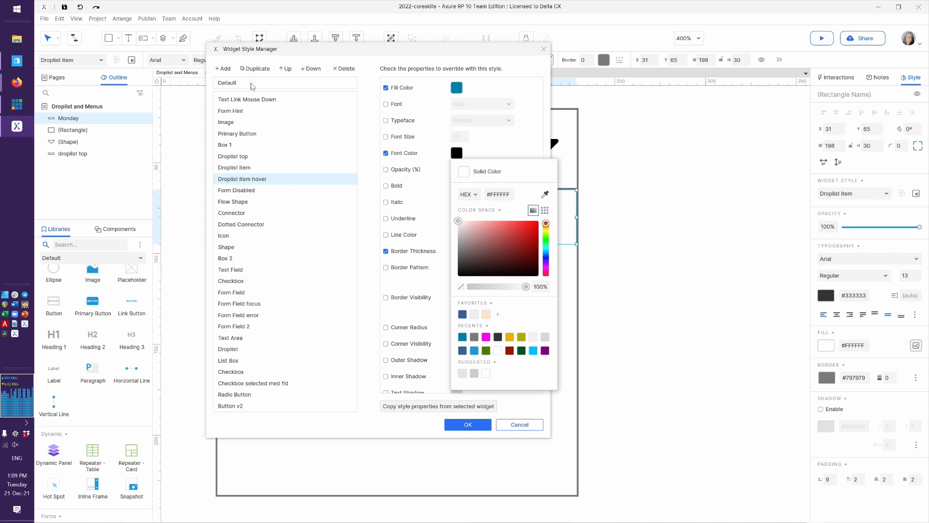
Step: Duplicate the Droplist item hover style in the Widget Style Manager and name the copy "Droplist item selected"
left_click(254, 76)
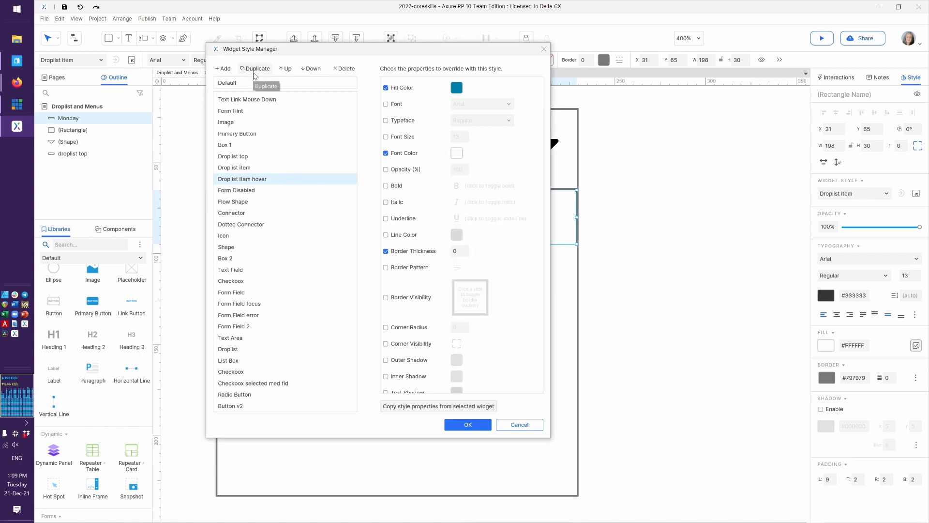
left_click(254, 76)
type("selected")
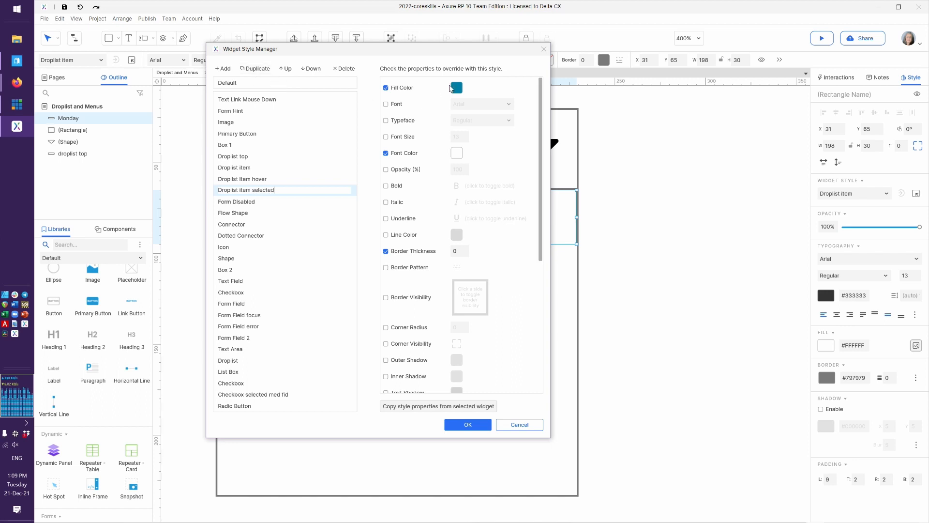
Step: Change the Droplist item selected style's fill color to the recent amber #EAB100 and save the widget styles
left_click(458, 88)
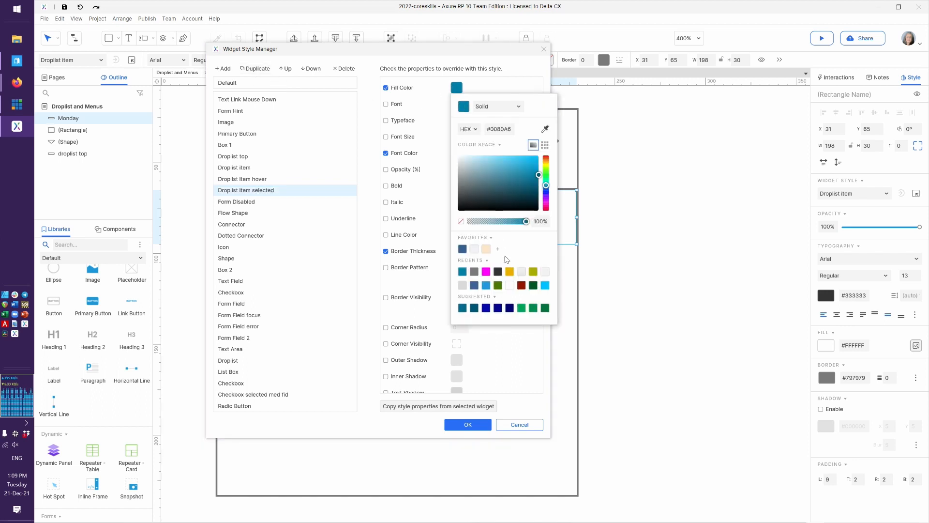
left_click(509, 272)
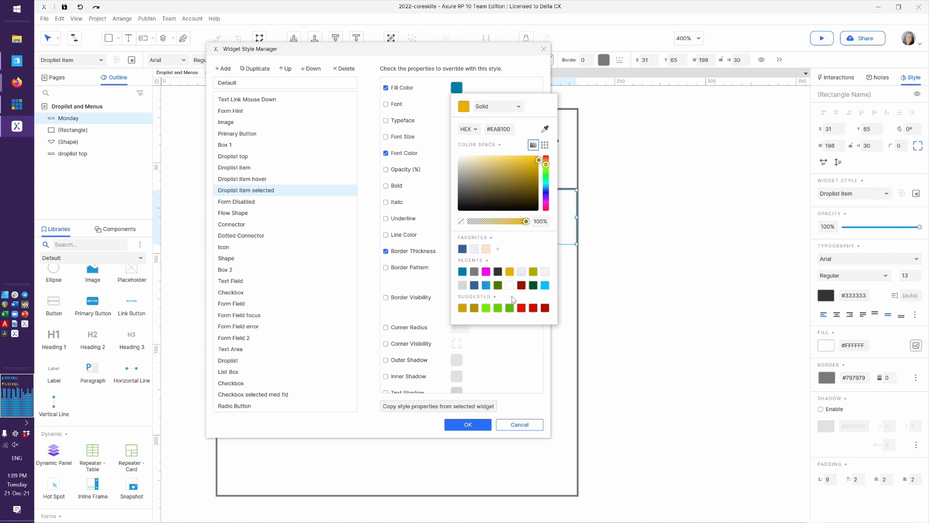
left_click(517, 361)
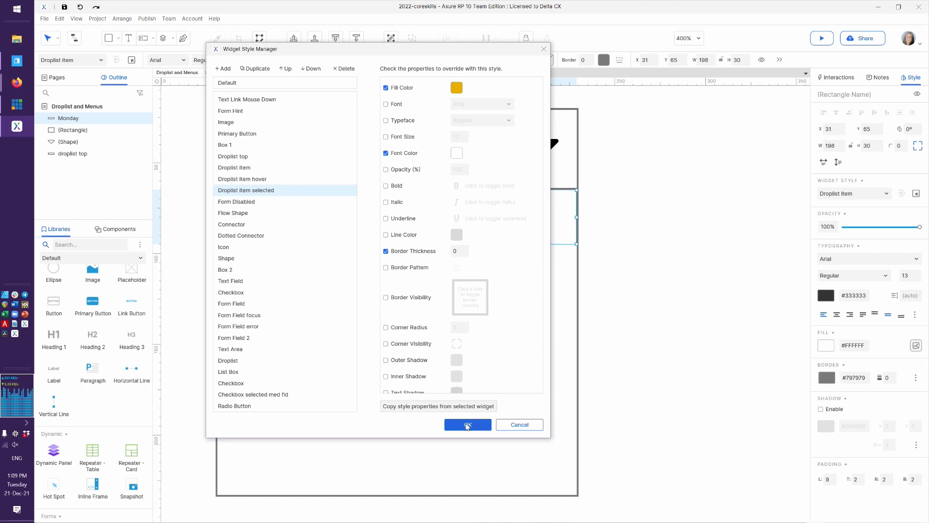
left_click(467, 425)
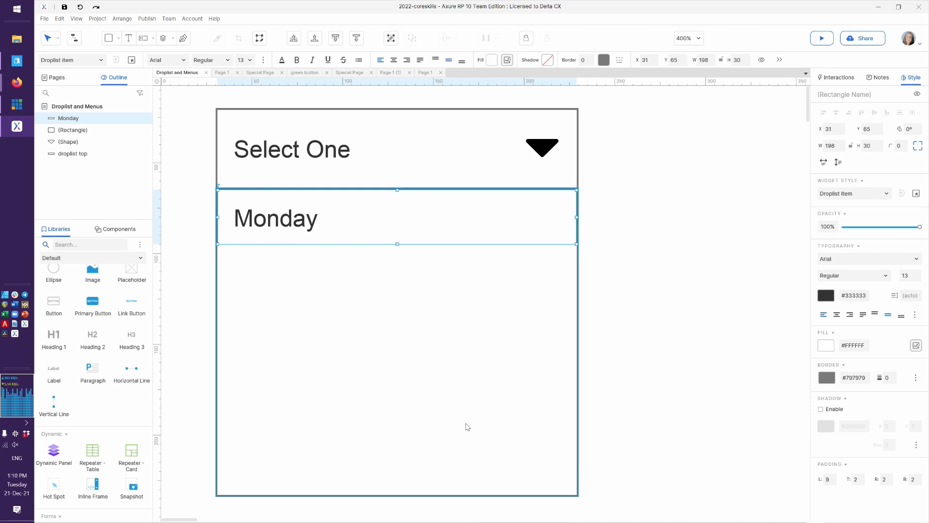
Step: Add a MouseOver style effect to the Monday label that uses the Droplist item hover widget style
left_click(828, 79)
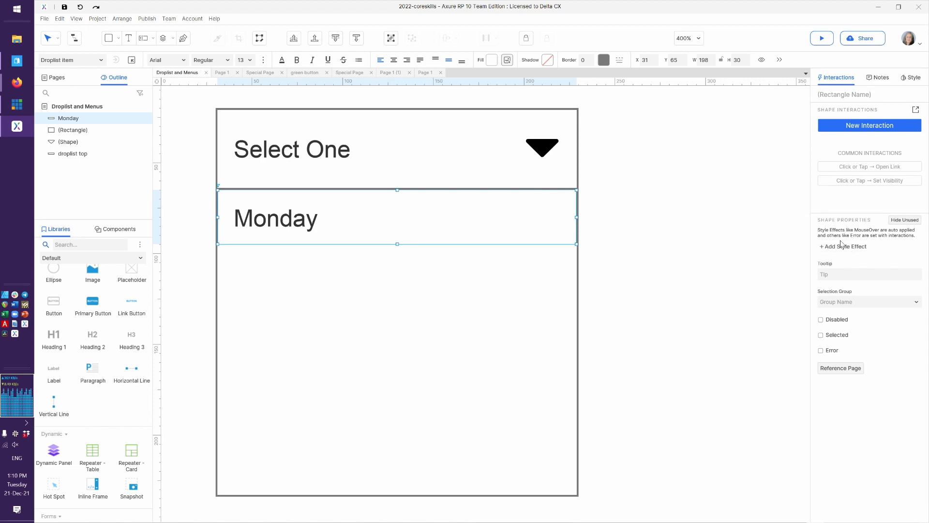
left_click(842, 246)
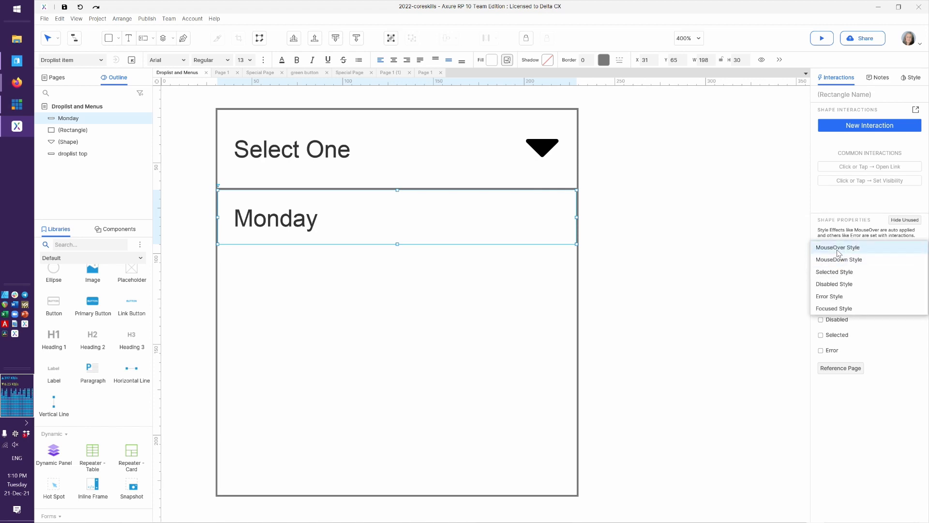
left_click(838, 248)
left_click(838, 266)
left_click(899, 263)
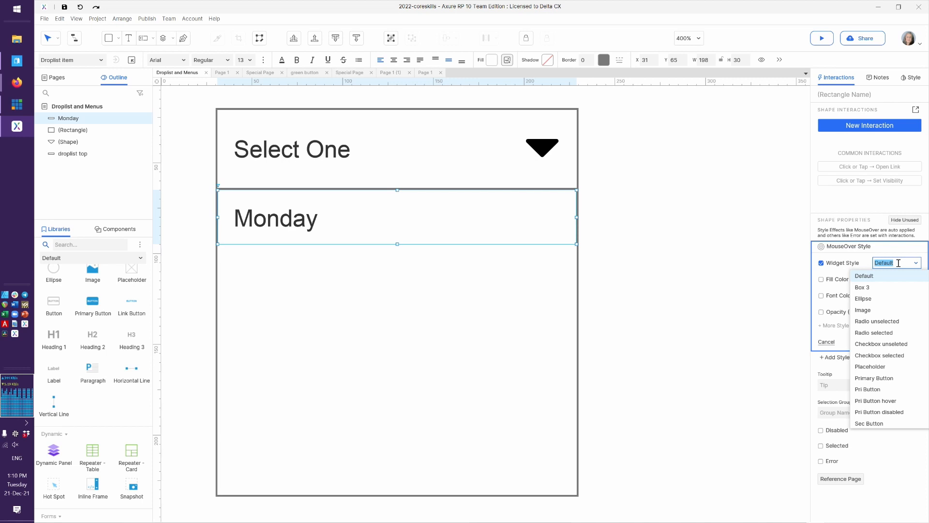
type("Droplist top")
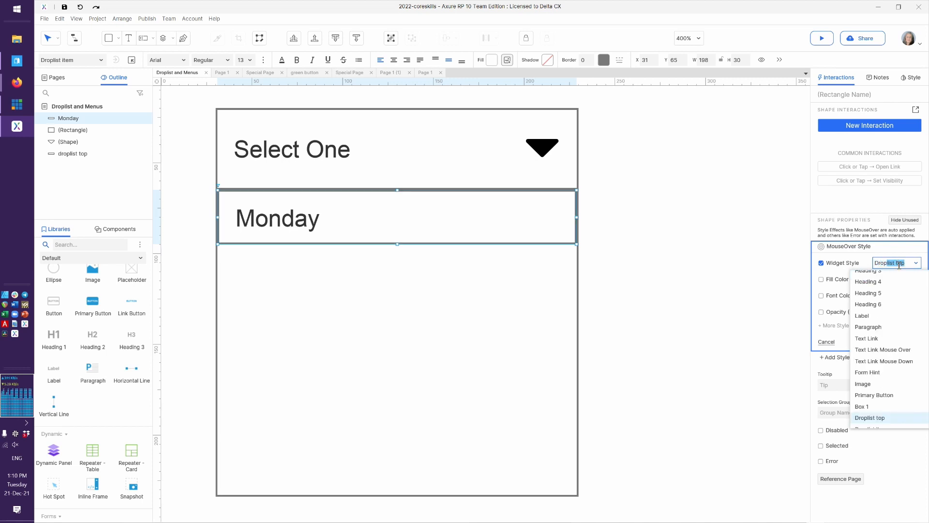
scroll(893, 321, "down", 5)
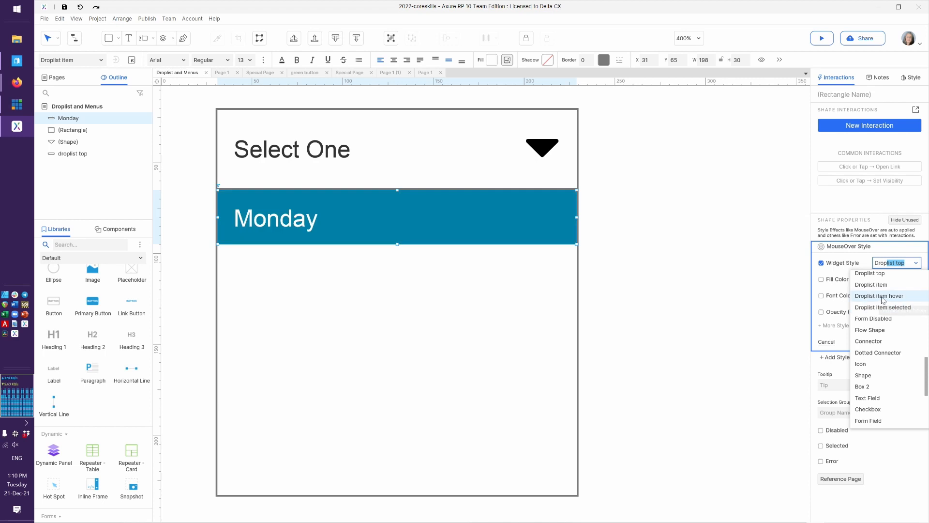
left_click(882, 296)
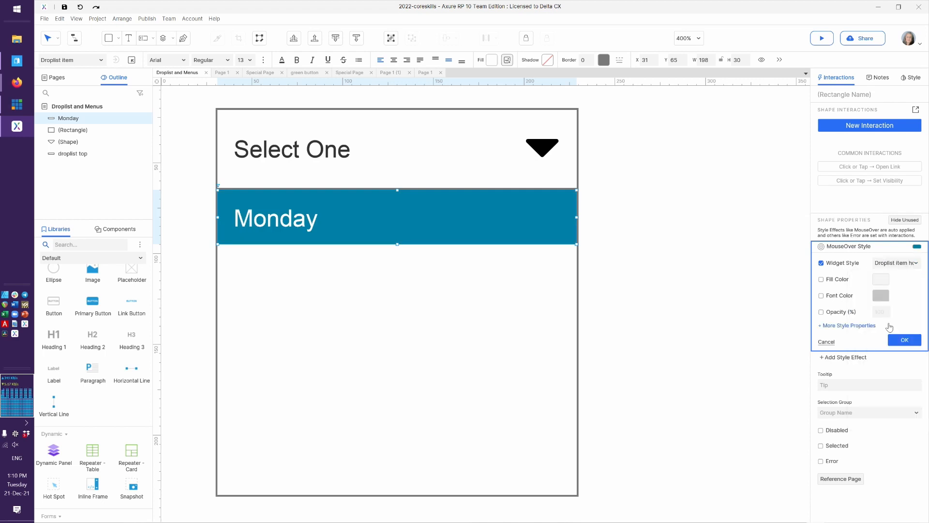
left_click(900, 340)
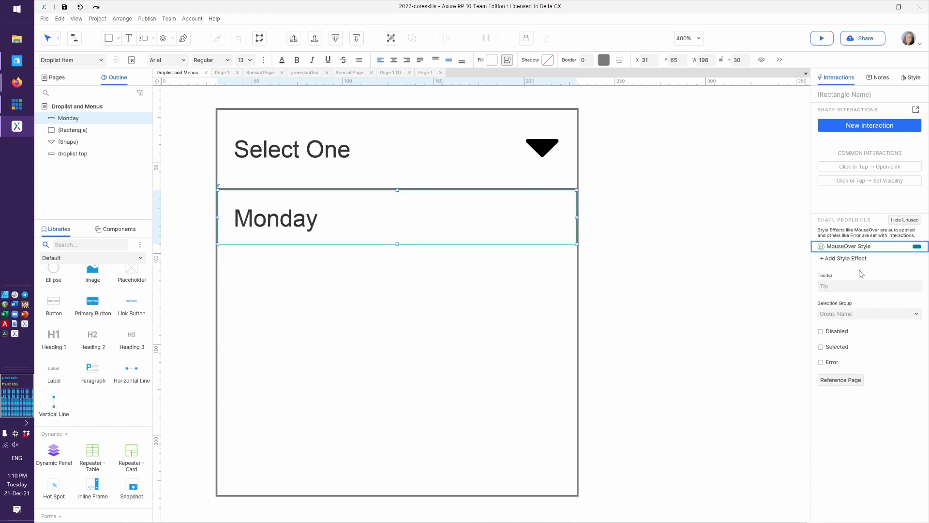
Step: Add a Selected style effect to the Monday label that uses the Droplist item selected widget style
left_click(845, 258)
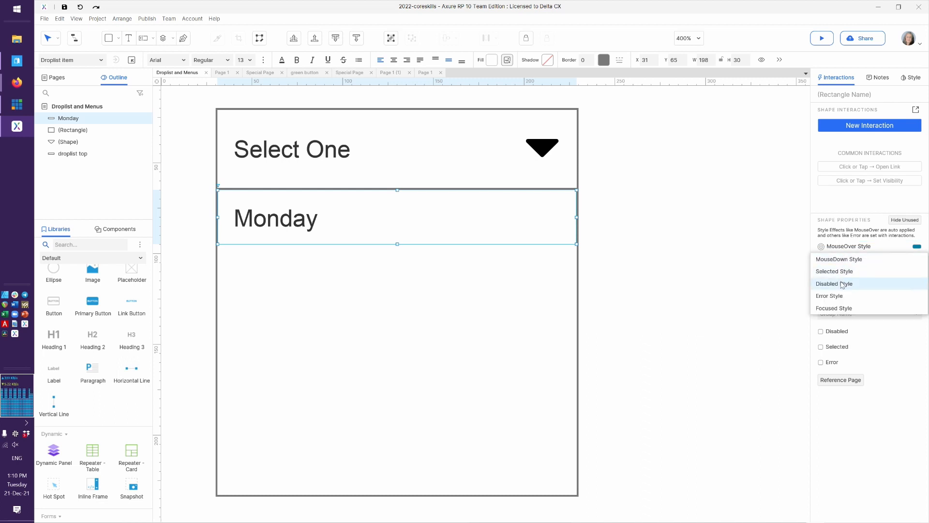
left_click(844, 272)
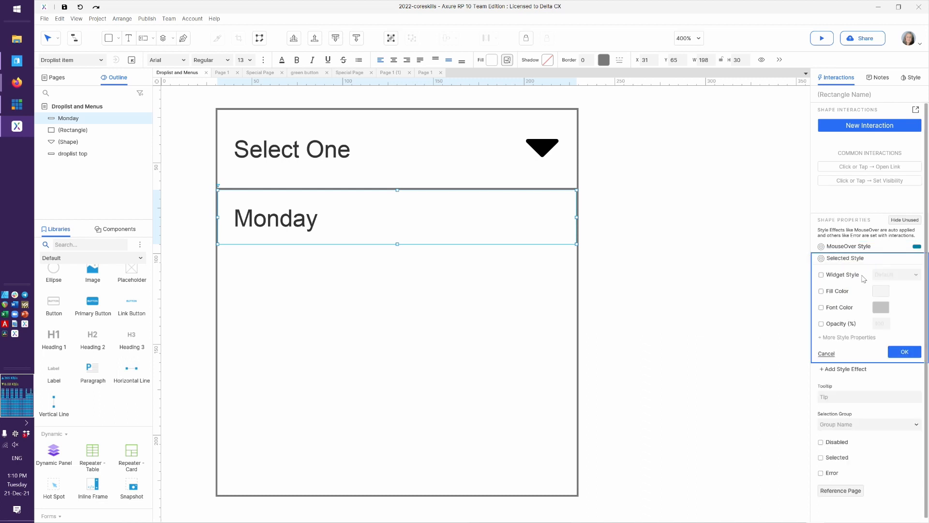
left_click(852, 277)
left_click(890, 275)
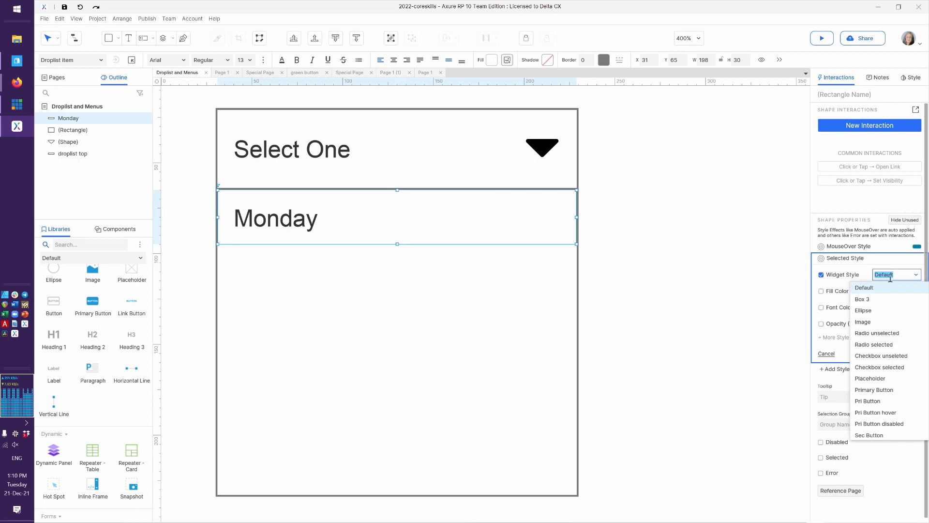
type("Drop")
scroll(888, 339, "down", 3)
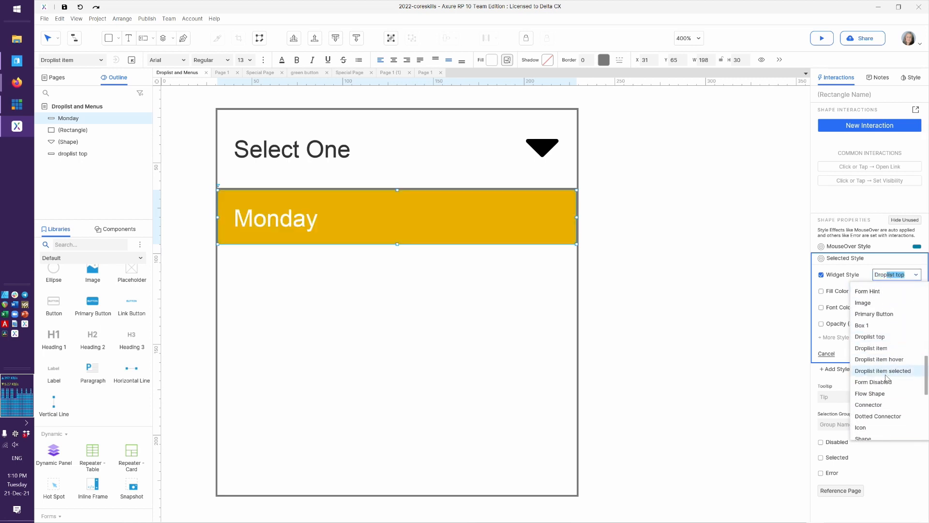
left_click(885, 374)
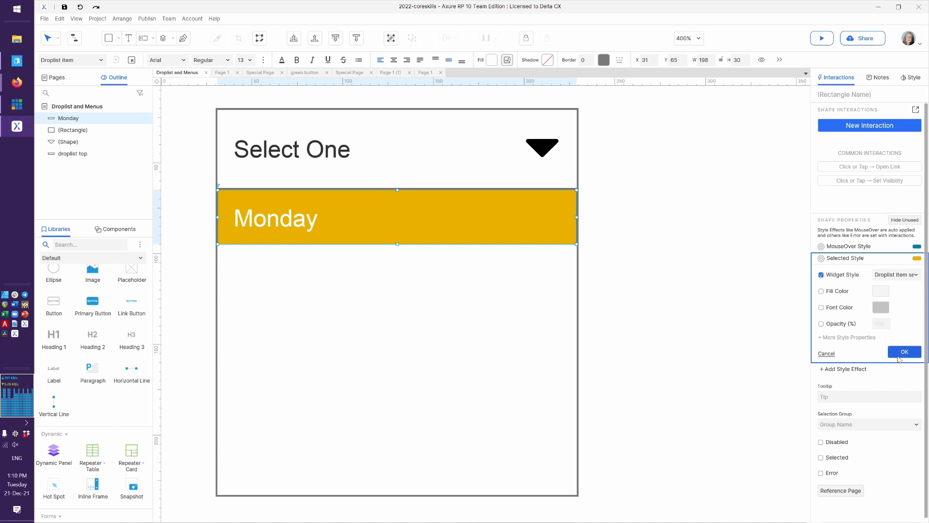
left_click(898, 356)
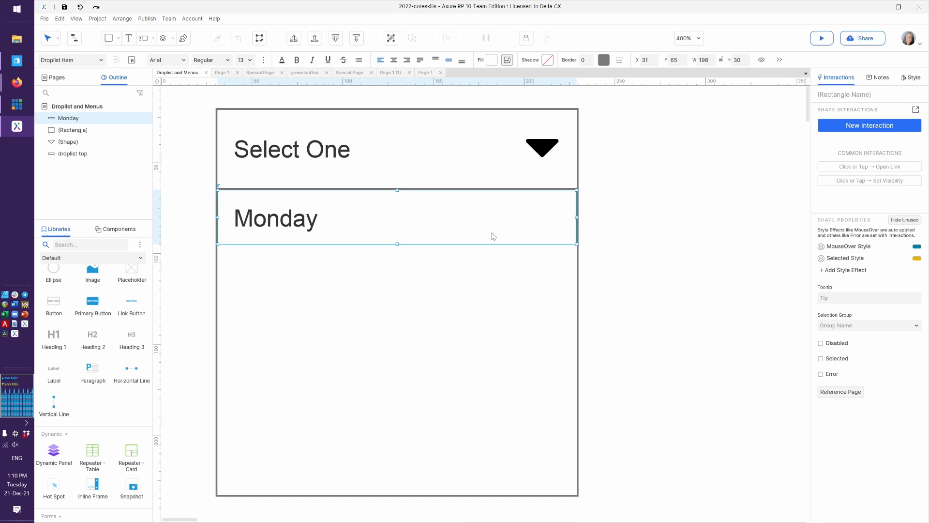
Step: Duplicate the Monday label twice, stacking the copies directly beneath it at Y 95 and Y 125
key("ctrl+d")
left_click_drag(493, 238, 473, 272)
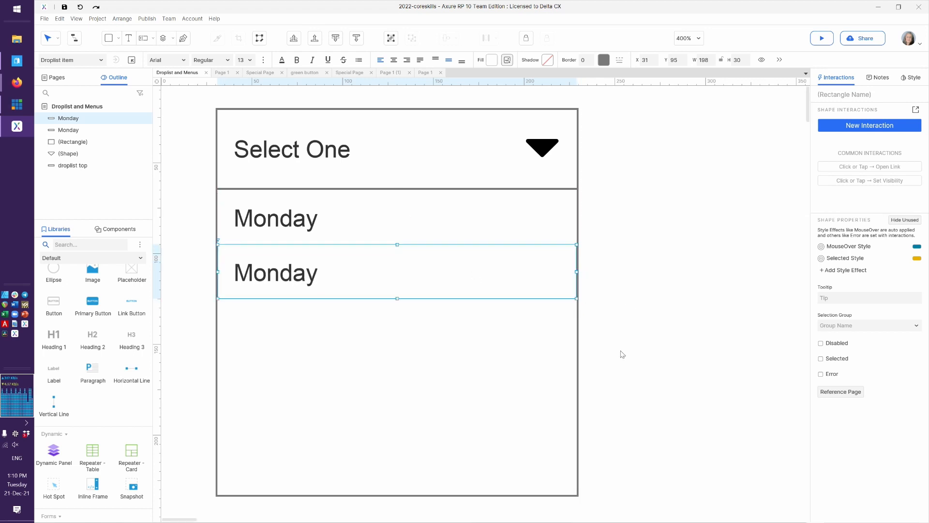
key("ctrl+d")
left_click_drag(457, 266, 422, 337)
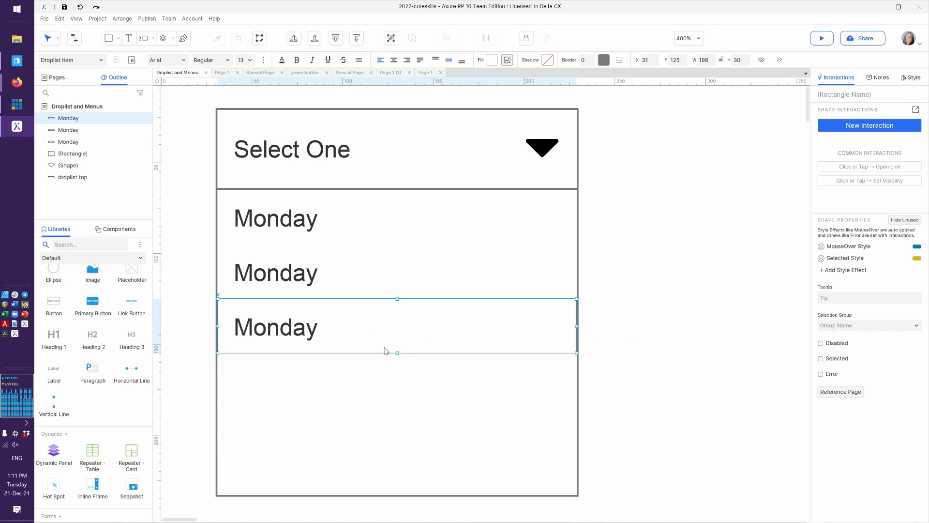
Step: Change the text of the second label to "Tuesday" and of the third label to "Wednesday"
left_click(312, 272)
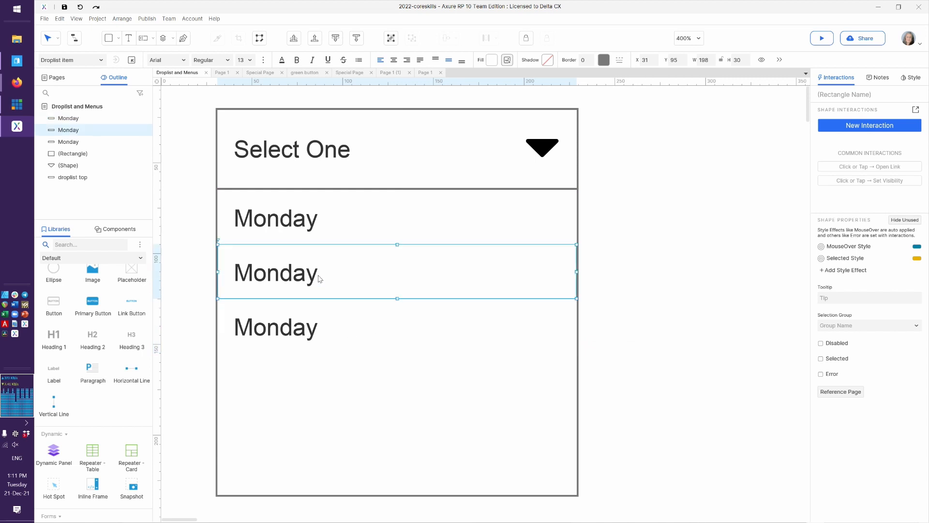
type("Tuesday")
left_click(308, 319)
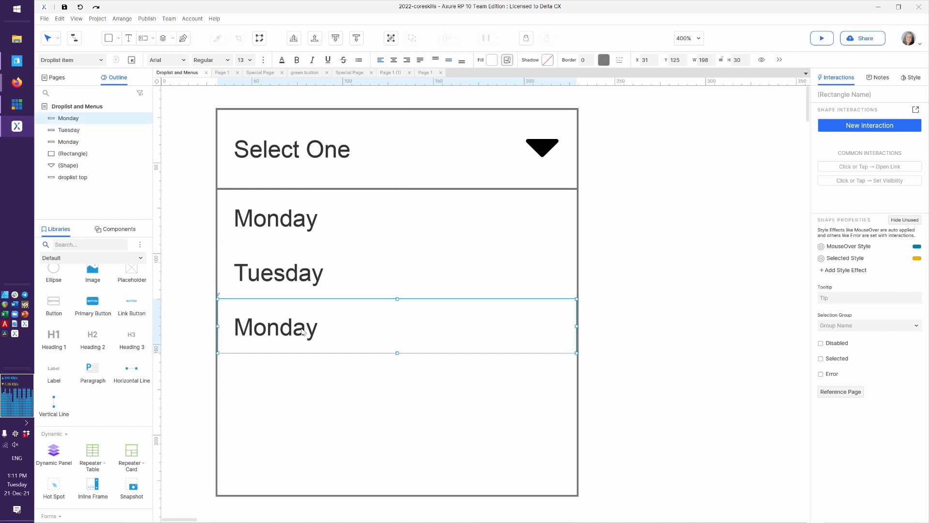
type("Wednesday")
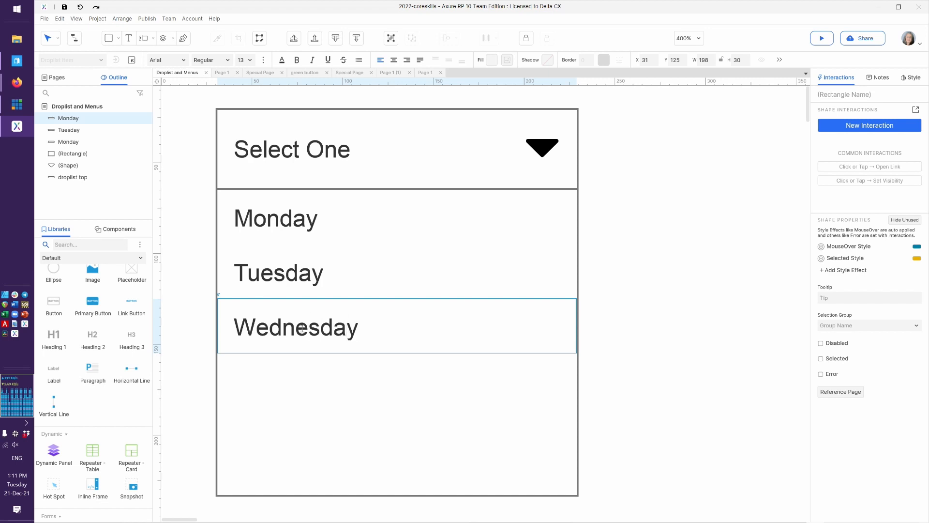
Step: Shorten the rectangle behind the weekday labels to a height of 92 so it ends just below Wednesday
left_click(400, 457)
left_click_drag(396, 496, 401, 358)
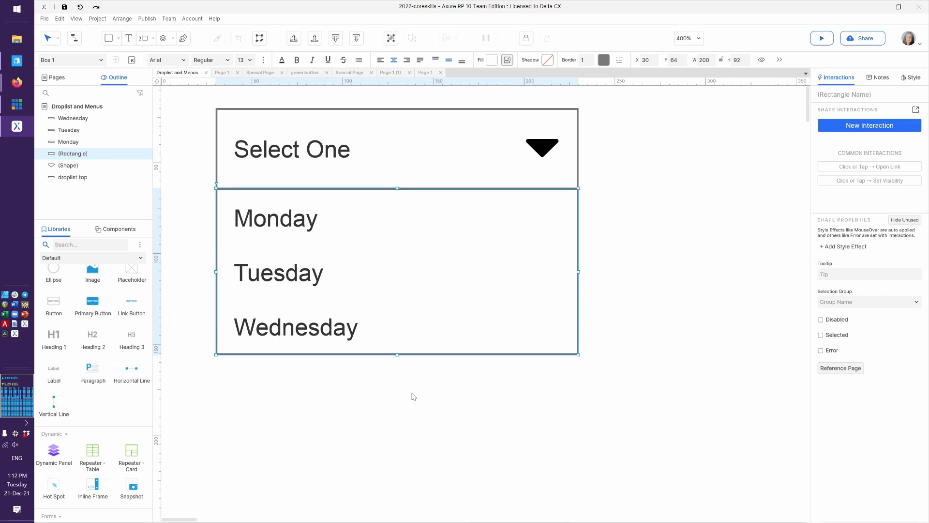
Step: Check the style effects on each weekday label, preview the page in the browser, and return to Axure RP
left_click(369, 332)
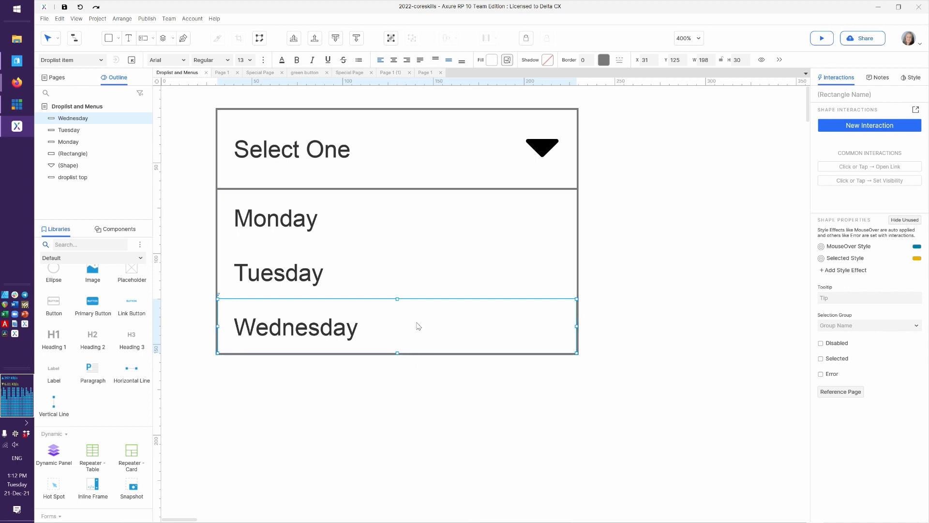
left_click(340, 280)
left_click(350, 241)
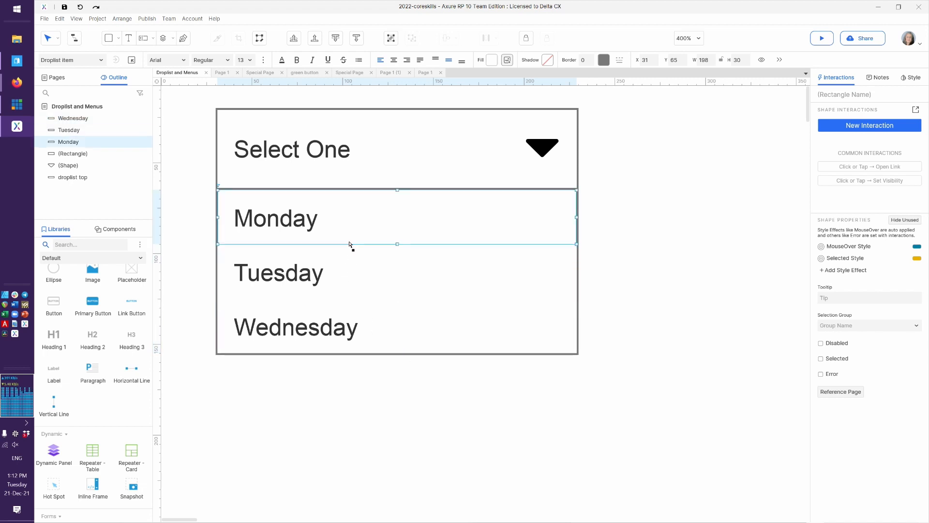
left_click(819, 40)
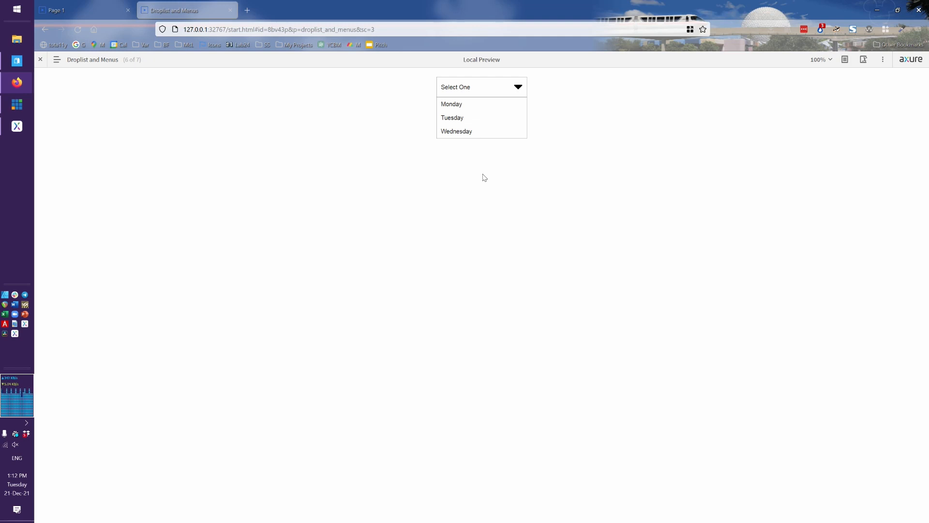
key("alt+Tab")
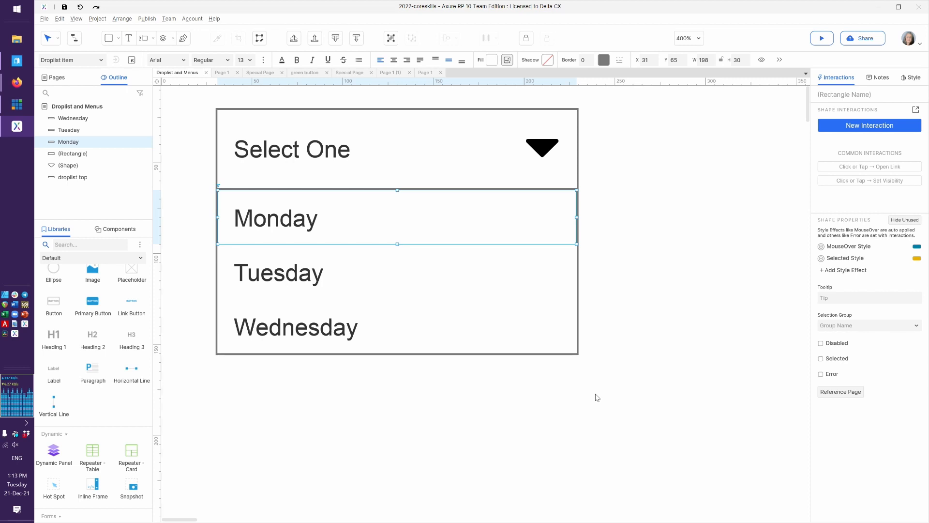
left_click_drag(597, 397, 213, 213)
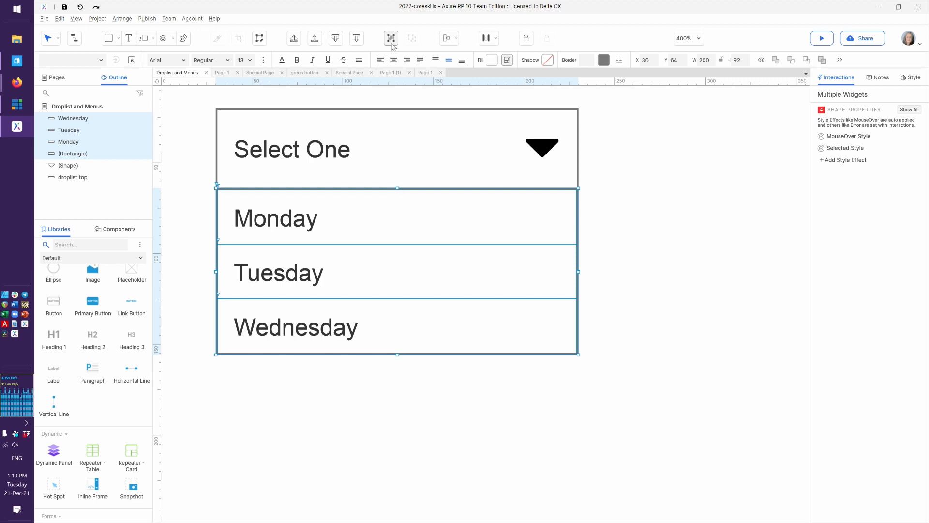
right_click(459, 271)
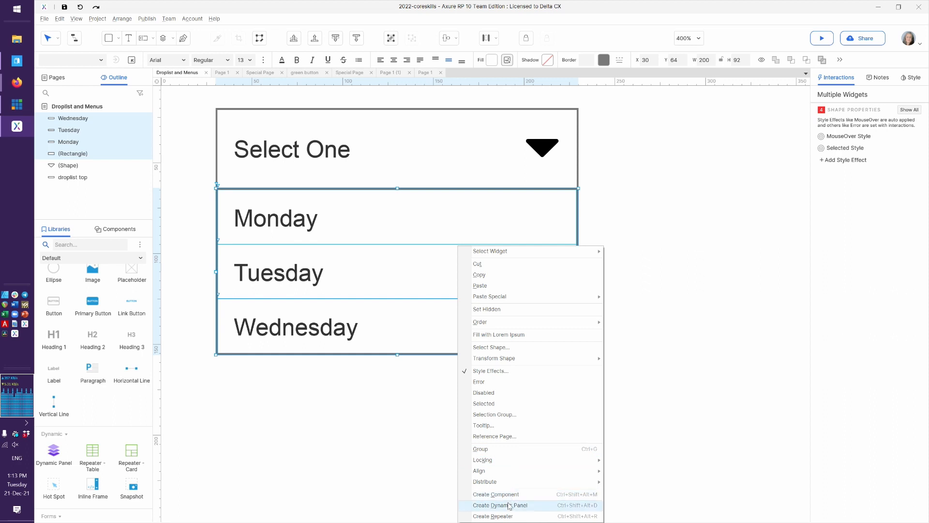
left_click(323, 410)
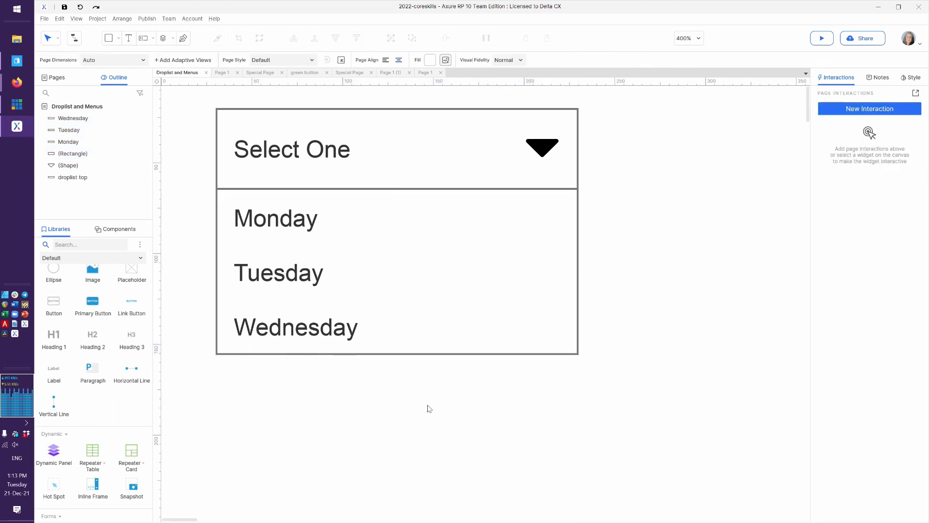
Step: Convert the three weekday labels and their background rectangle together into a dynamic panel
left_click_drag(594, 369, 181, 211)
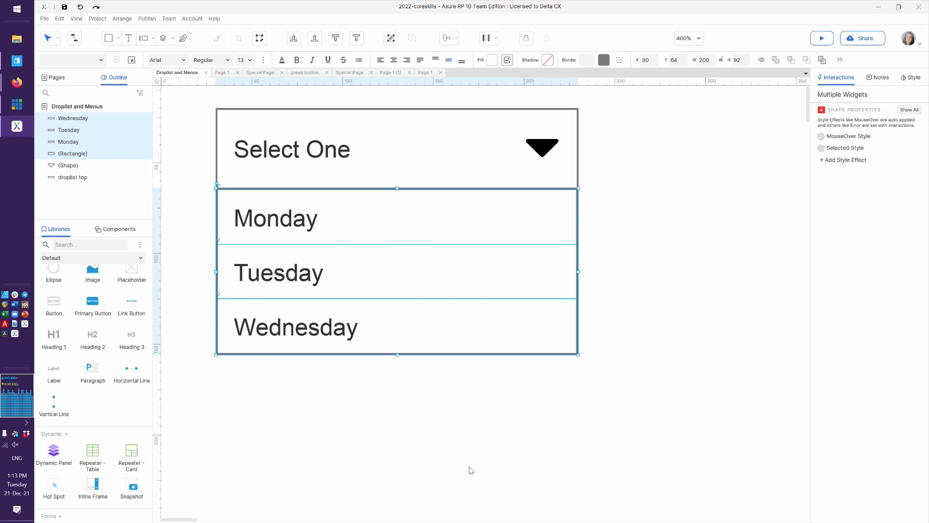
right_click(444, 273)
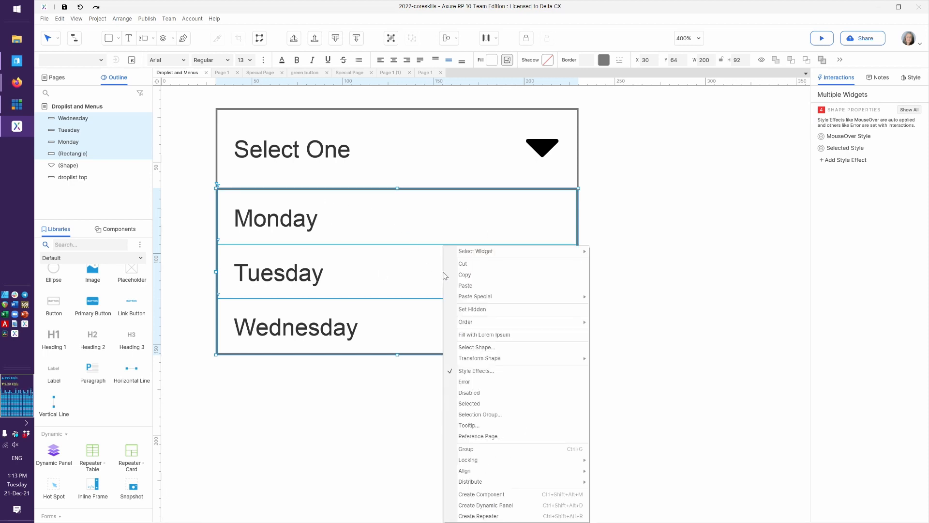
left_click(498, 506)
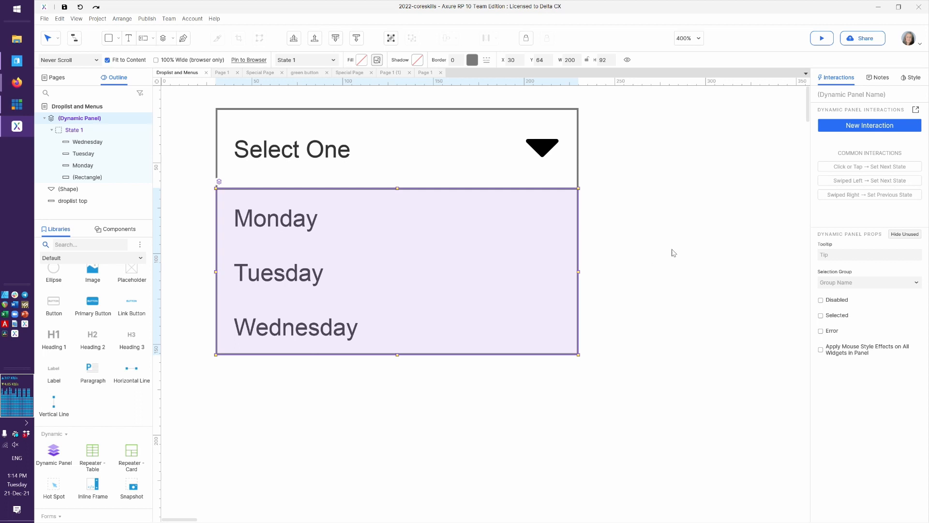
Step: Name the dynamic panel containing the weekday labels "droplist menu"
left_click(822, 94)
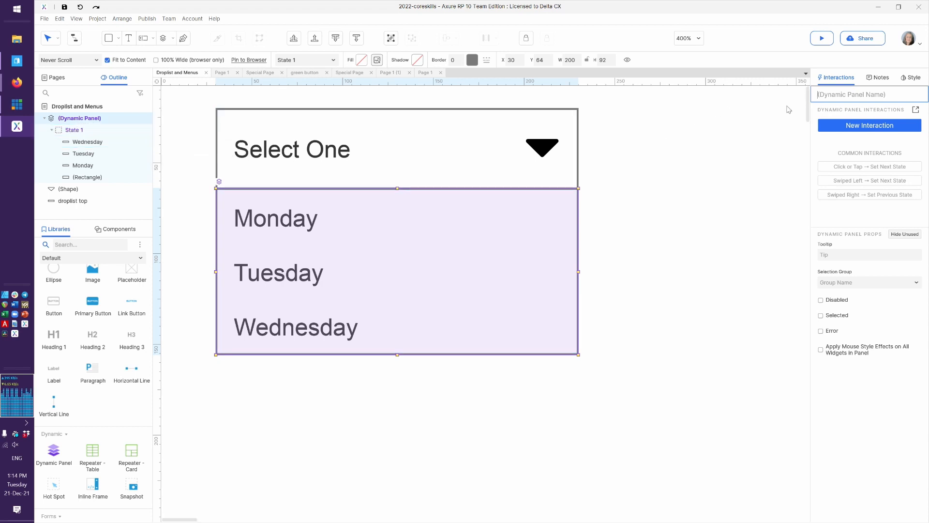
type("droplist menu")
key("Return")
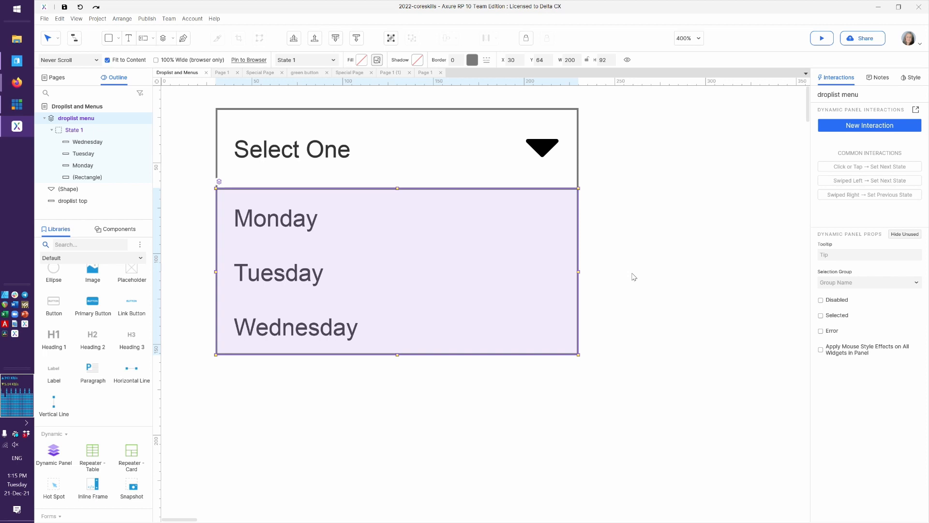
left_click(697, 146)
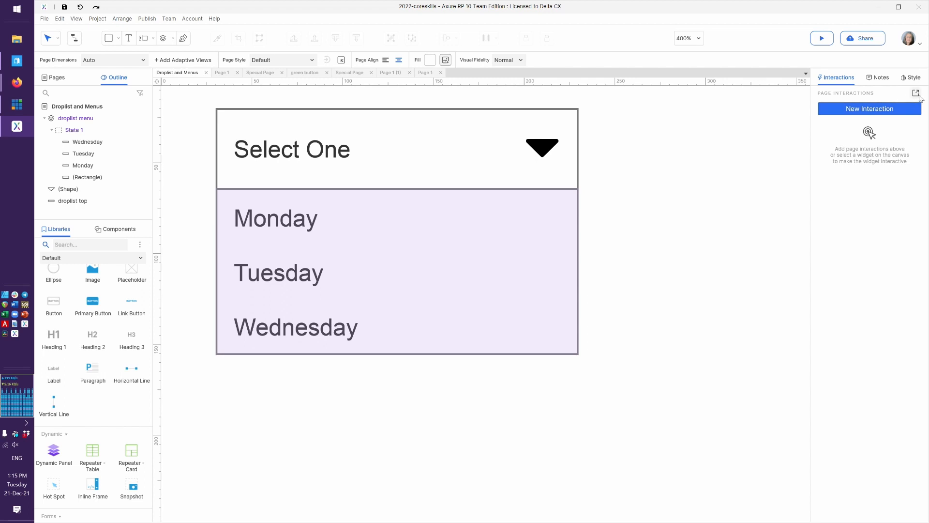
left_click(918, 95)
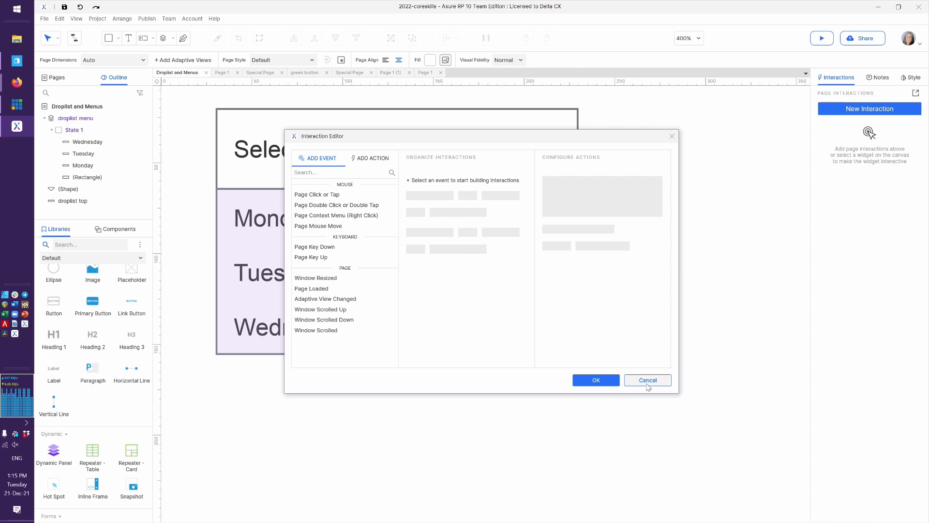
left_click(647, 382)
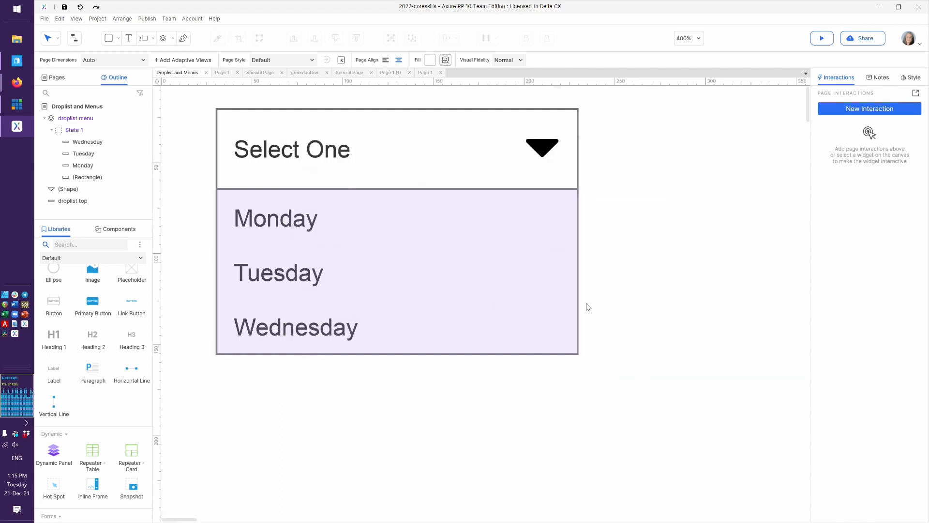
Step: Set the droplist menu dynamic panel to hidden by default and deselect it
left_click(493, 298)
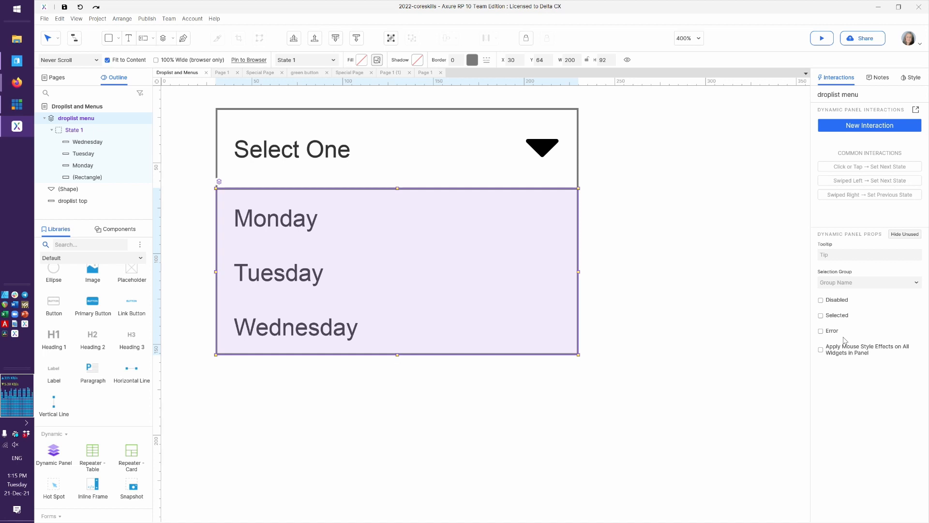
left_click(627, 60)
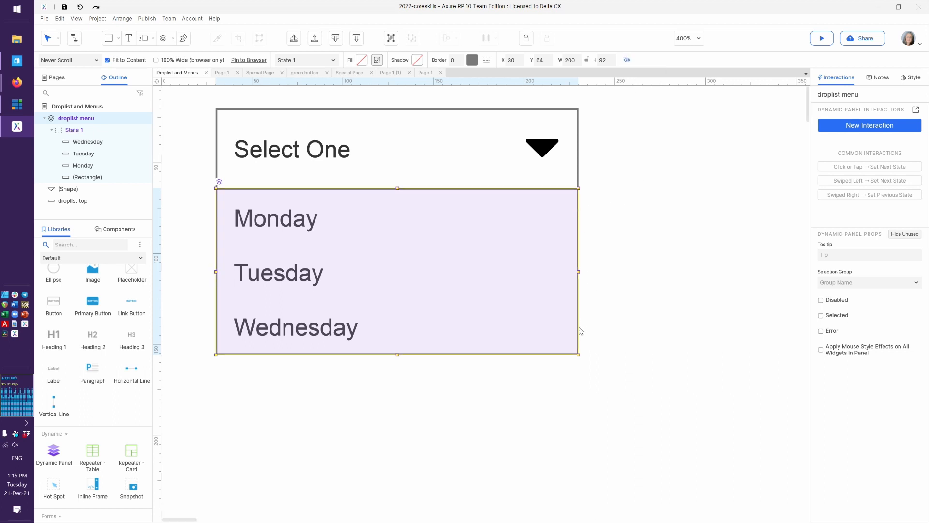
left_click(631, 289)
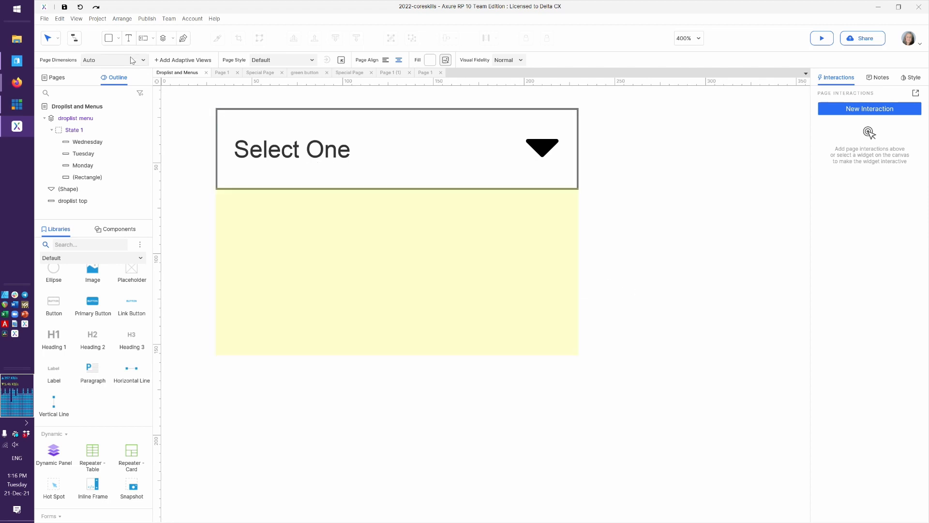
Step: Turn off the canvas masks for dynamic panels and hidden objects
left_click(74, 19)
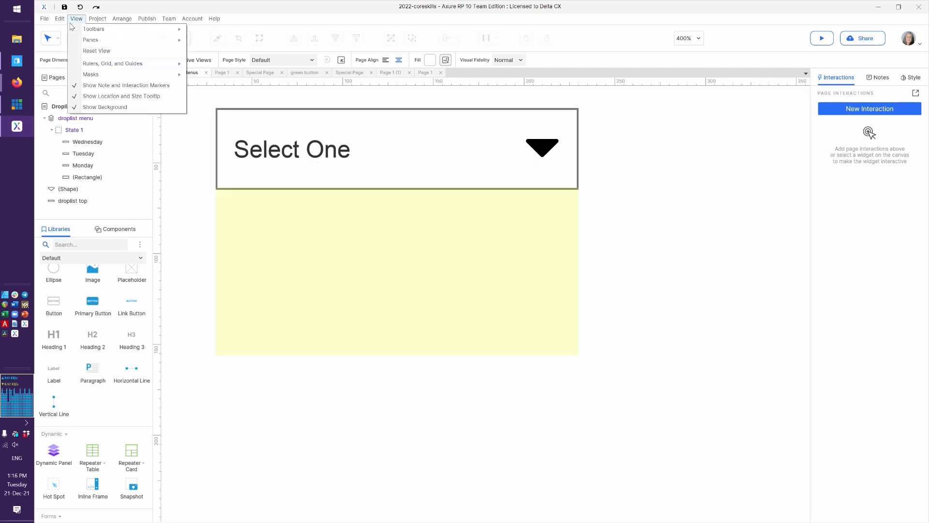
mouse_move(101, 76)
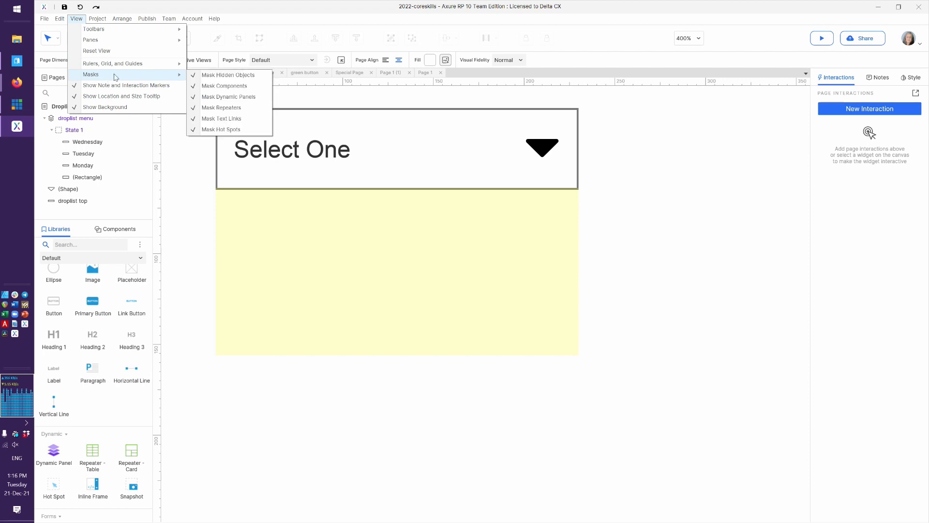
left_click(220, 98)
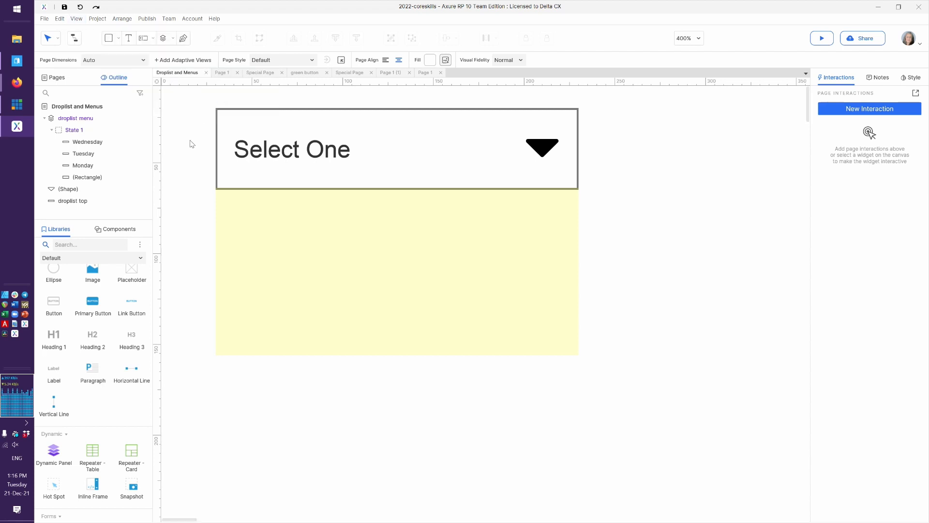
left_click(73, 20)
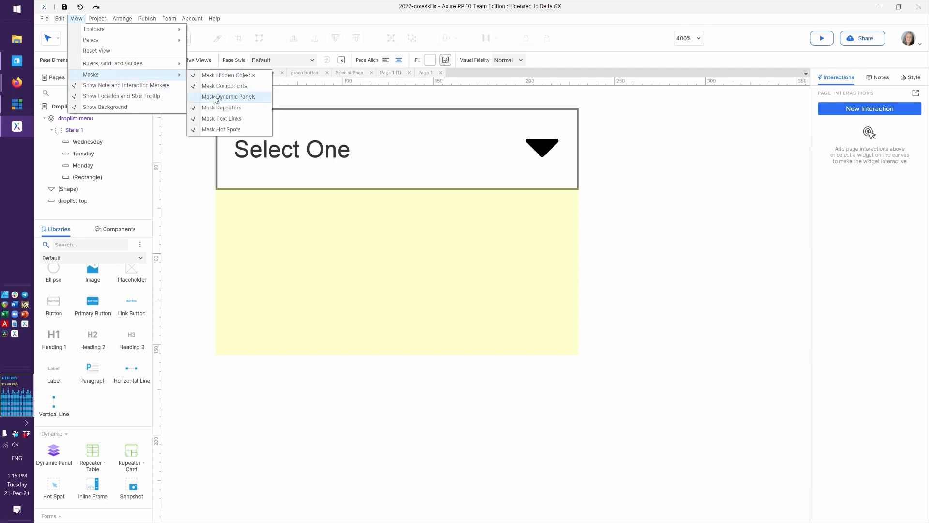
left_click(216, 75)
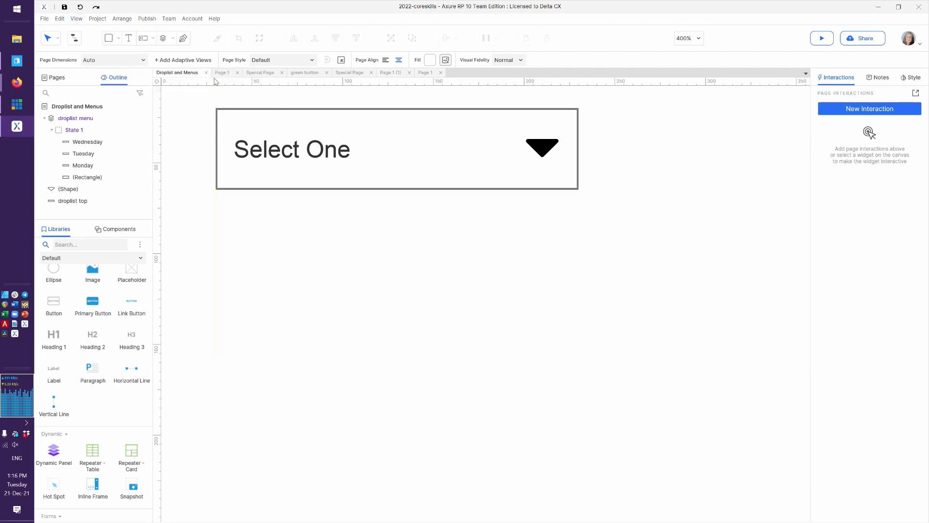
Step: Turn the canvas masks for hidden objects and dynamic panels back on
left_click(76, 22)
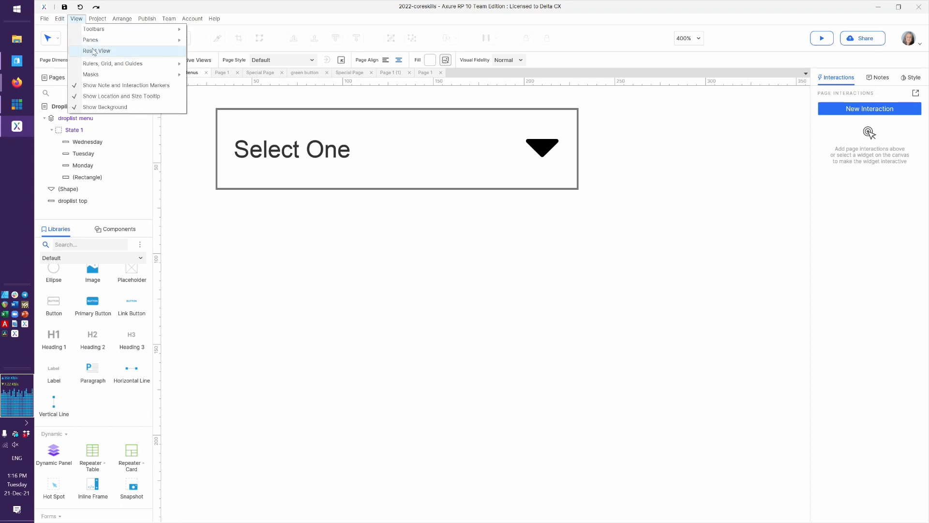
mouse_move(126, 78)
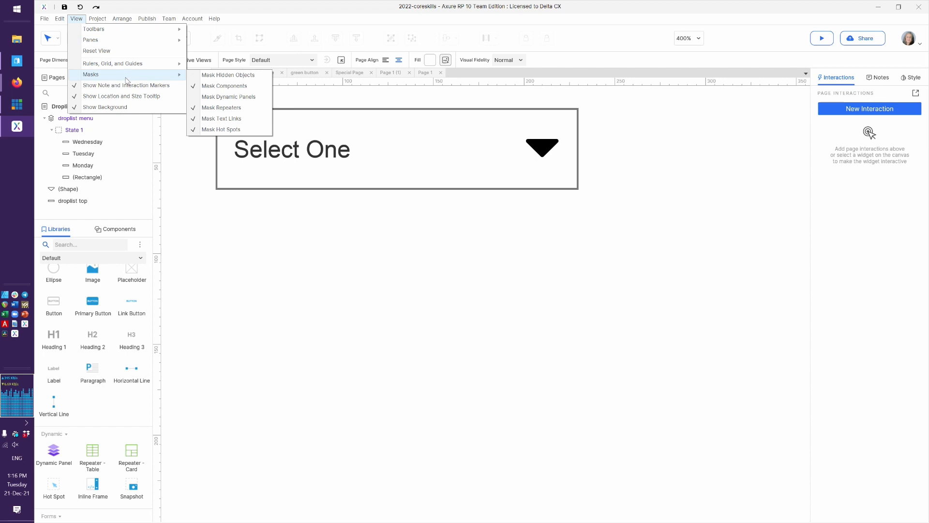
left_click(212, 77)
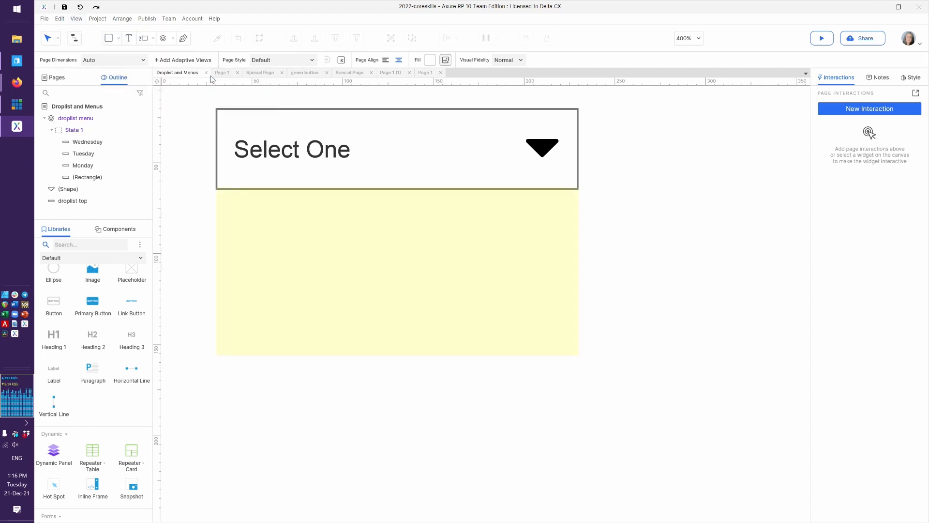
left_click(77, 21)
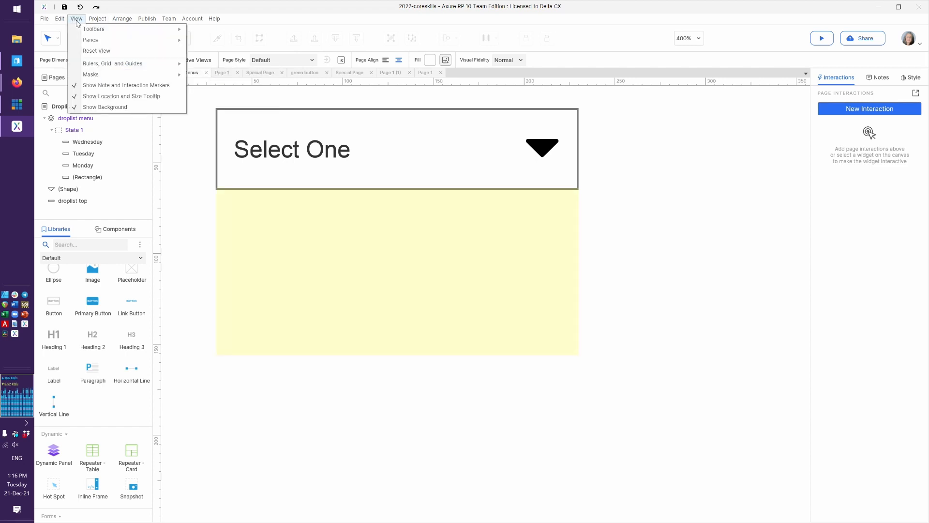
mouse_move(111, 74)
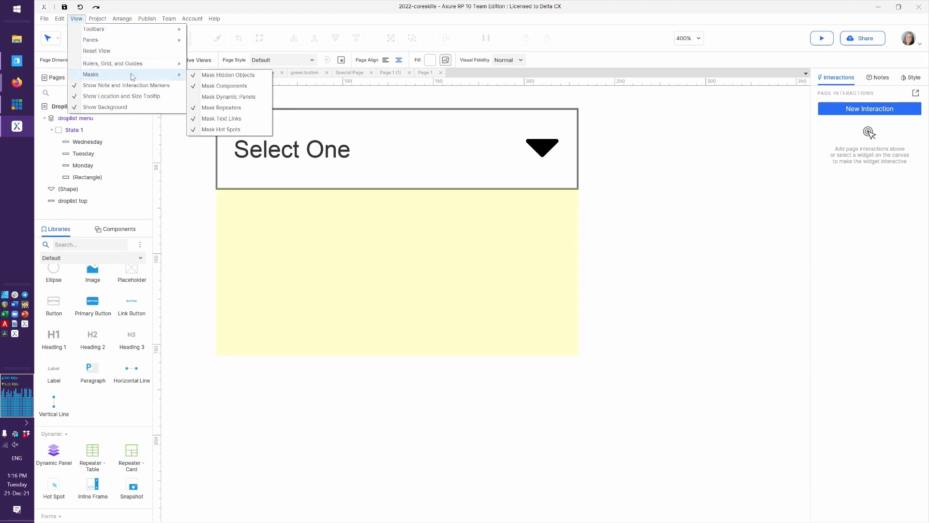
left_click(215, 96)
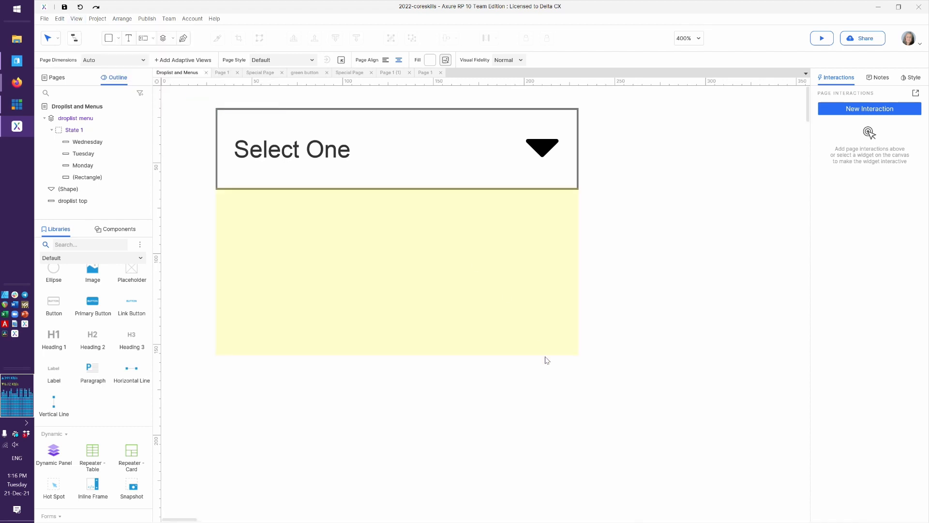
Step: Preview the page in the browser to check the hidden droplist menu, and return to Axure RP
left_click(526, 318)
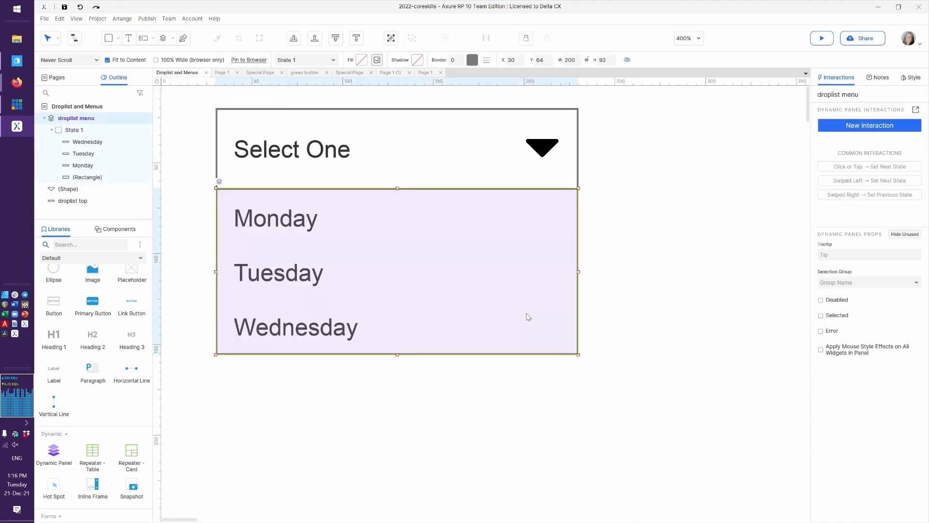
left_click(618, 317)
key("ctrl+period")
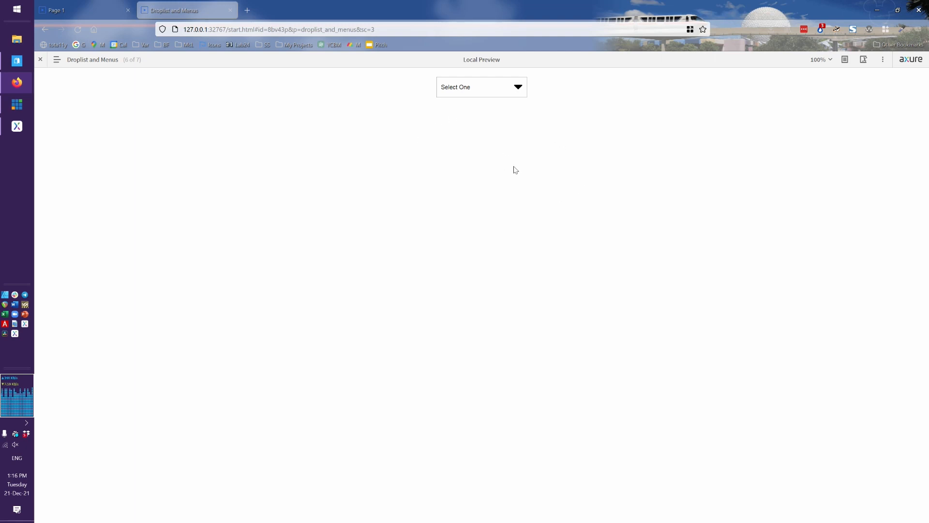
key("alt+Tab")
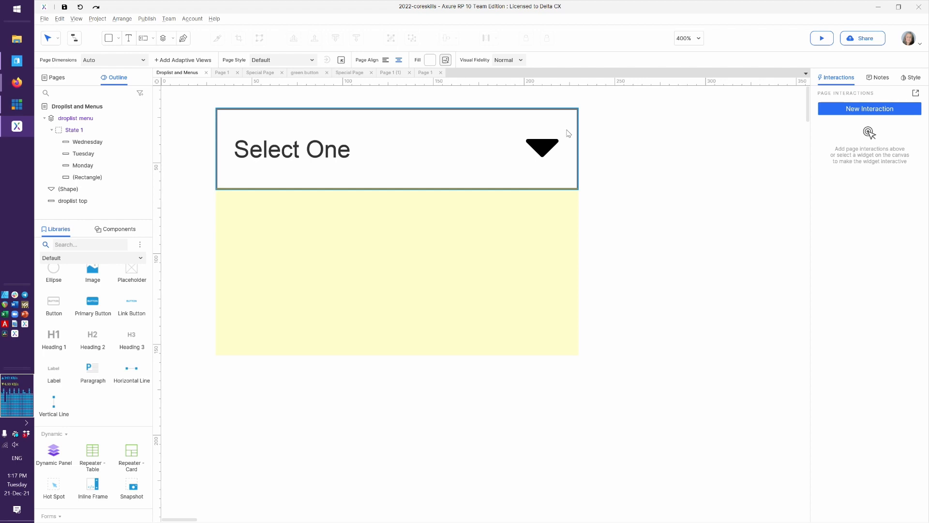
left_click(351, 123)
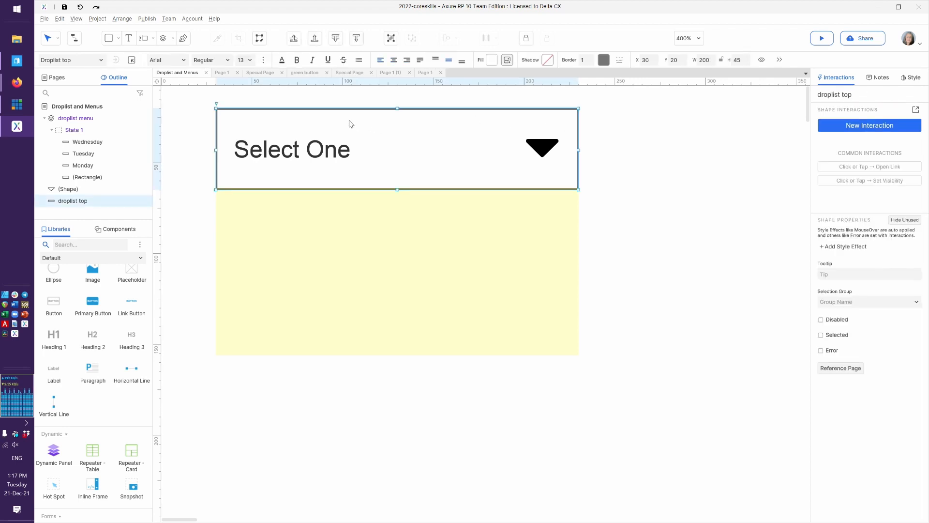
left_click(542, 155)
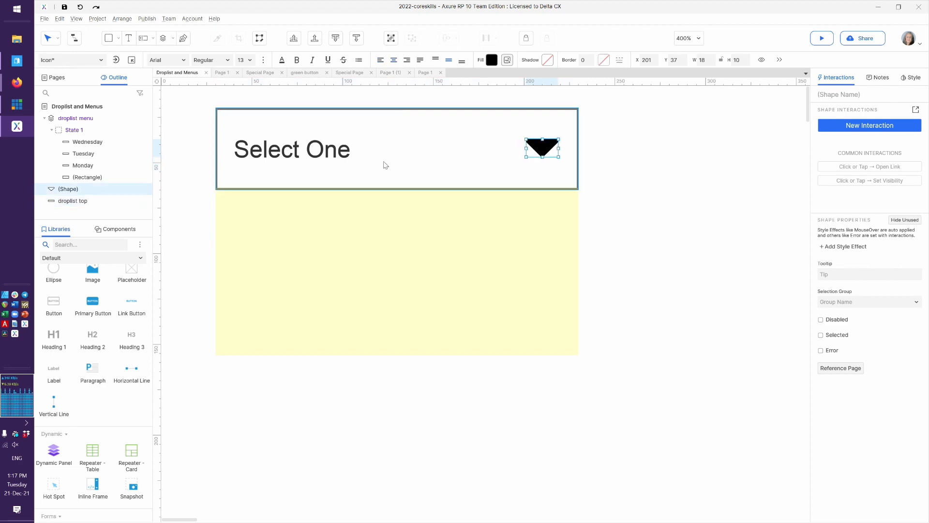
left_click(294, 155)
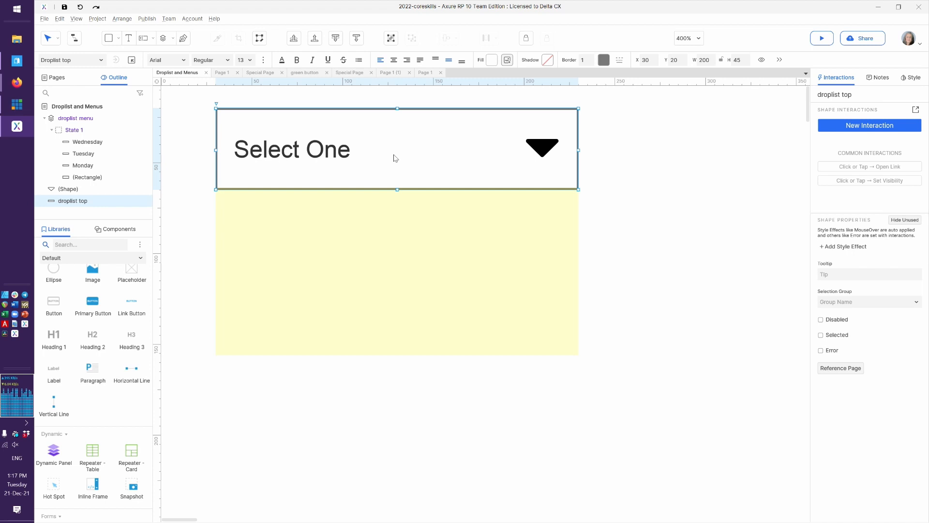
left_click(194, 102)
left_click_drag(202, 110, 606, 185)
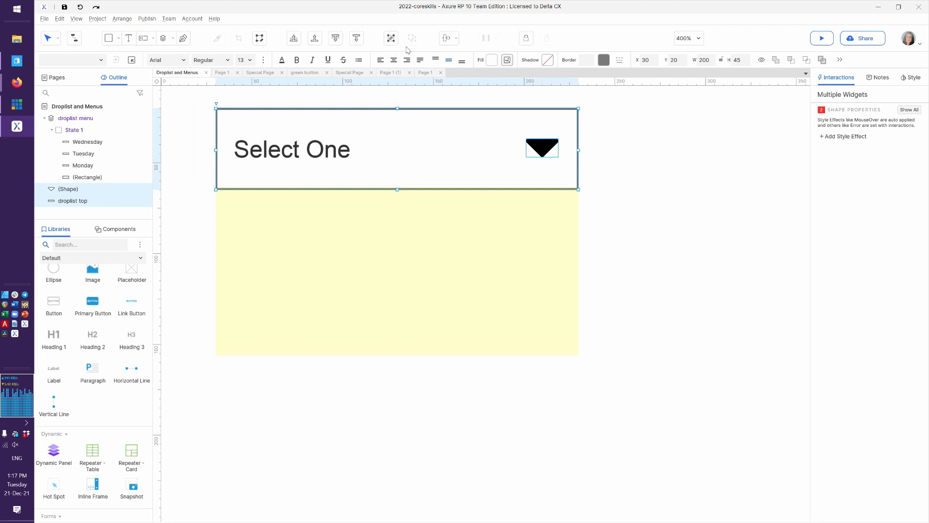
left_click(623, 201)
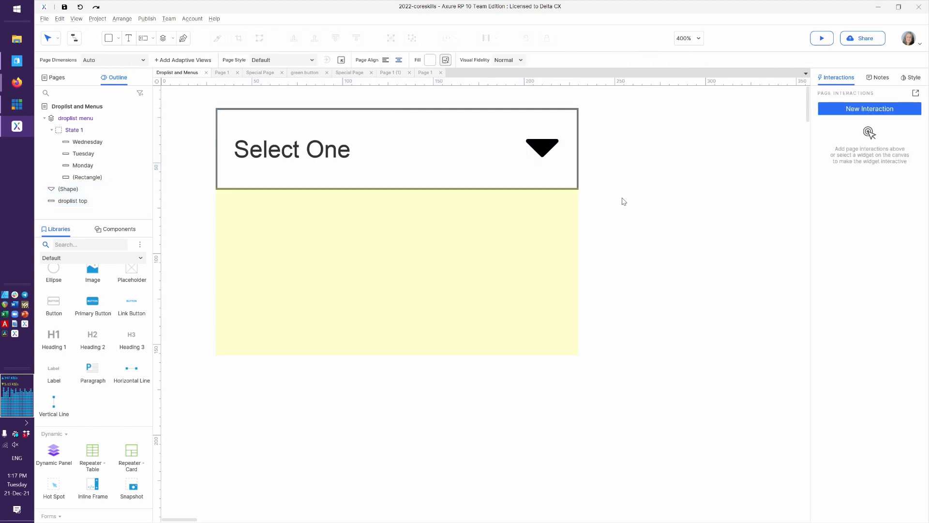
Step: Place a hot spot at X 30, Y 20 and size it to 200 by 45, covering the Select One box and its caret
scroll(100, 375, "down", 4)
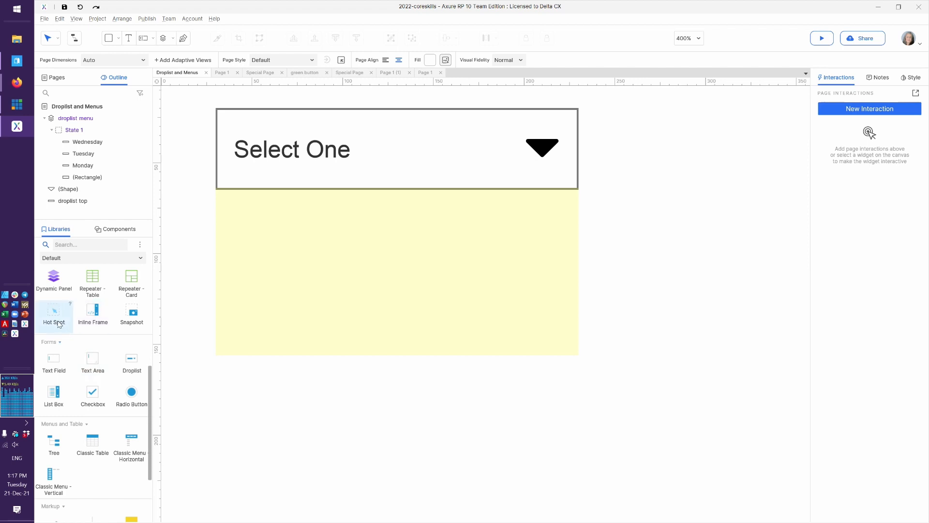
left_click_drag(57, 323, 216, 126)
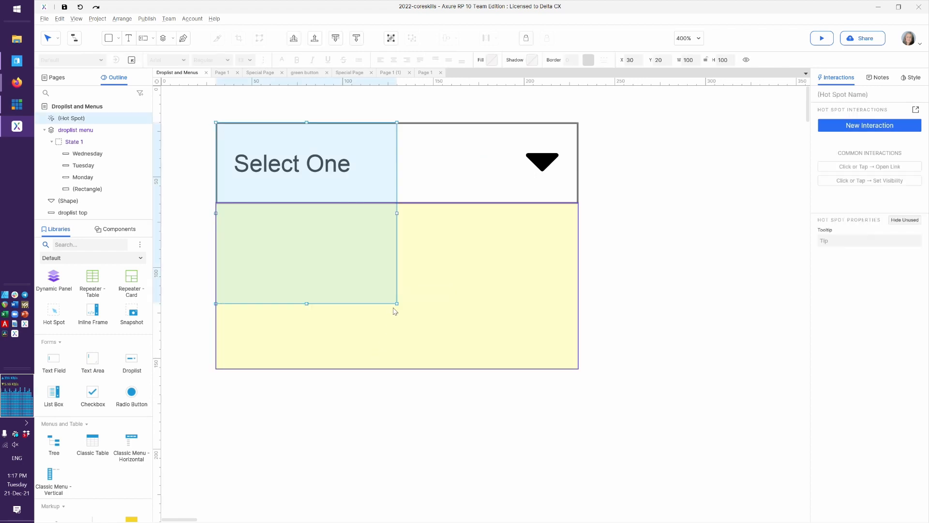
left_click_drag(396, 303, 581, 205)
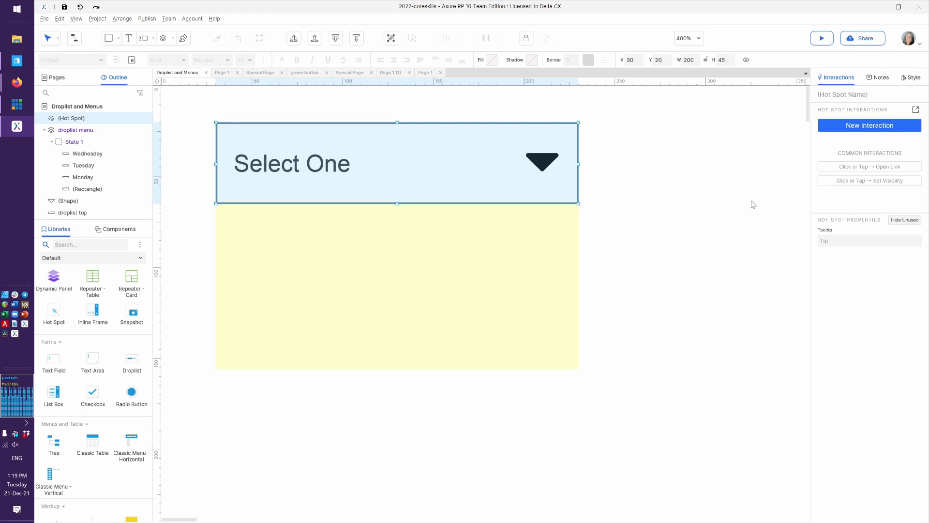
Step: Give the hot spot a Click or Tap interaction with a Show/Hide action that targets the droplist menu panel
left_click(915, 111)
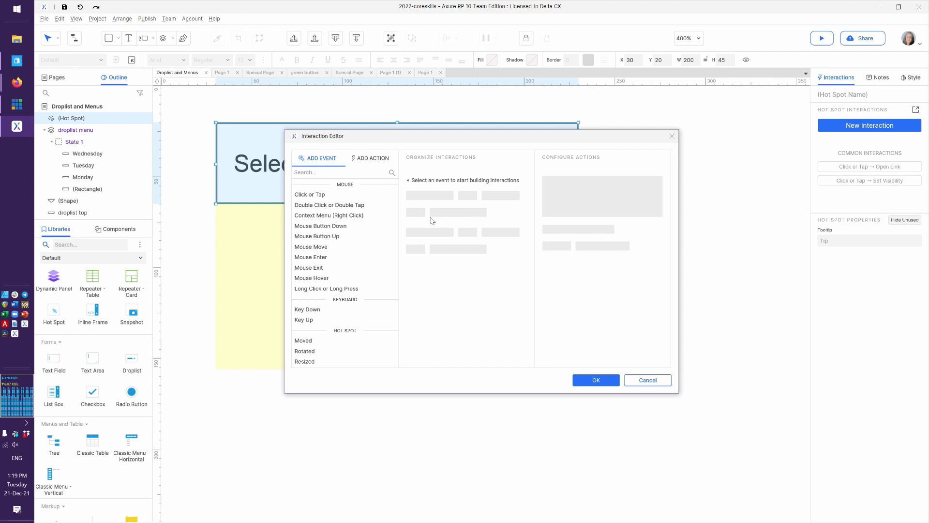
left_click(328, 196)
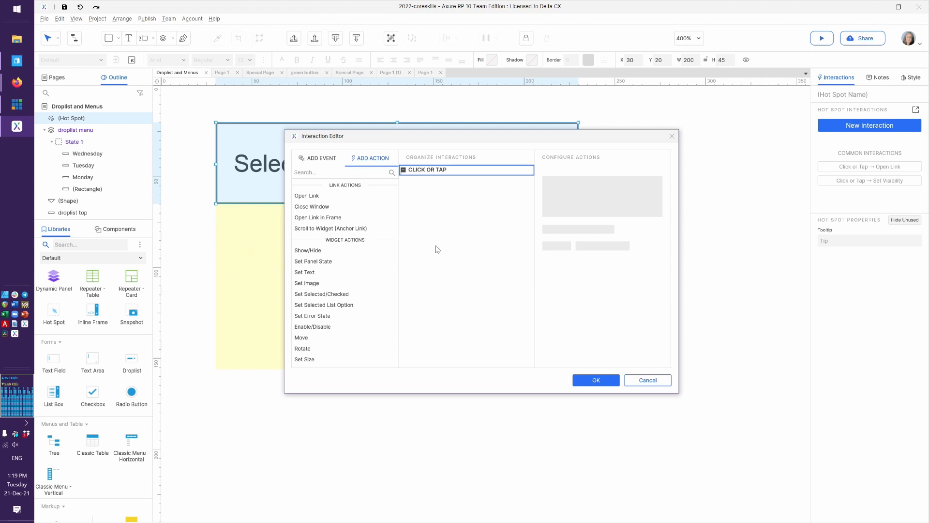
left_click(338, 252)
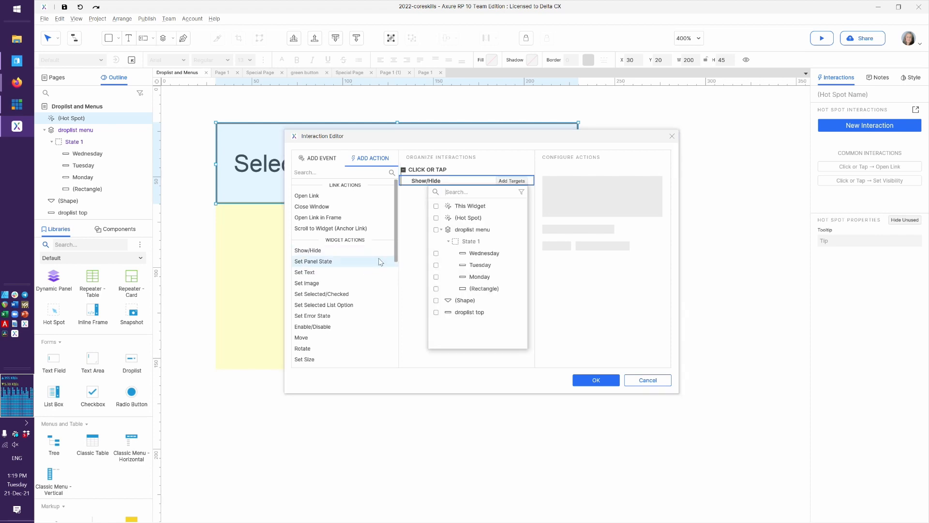
mouse_move(463, 232)
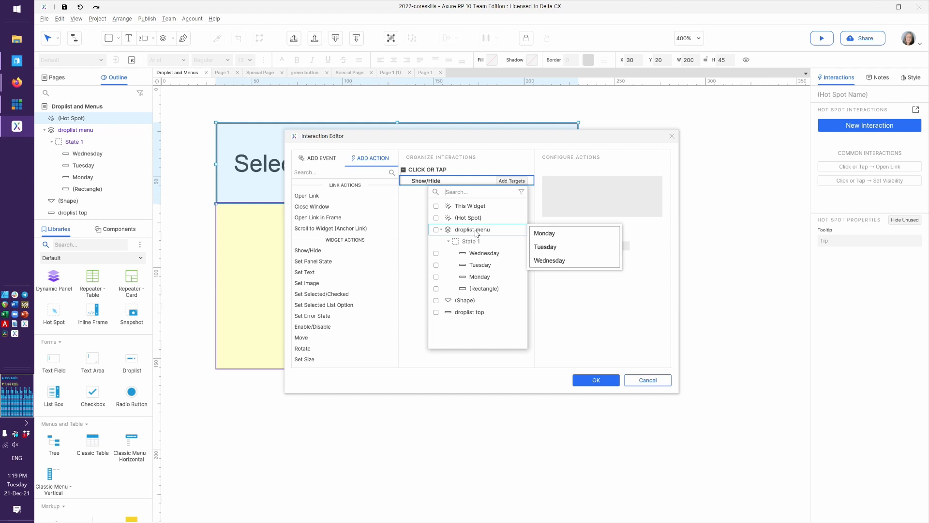
mouse_move(481, 284)
left_click(472, 231)
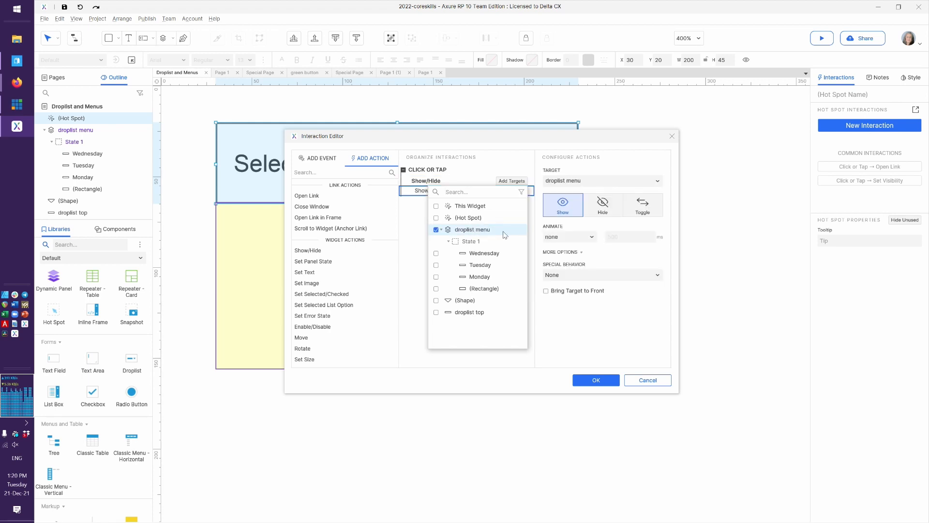
Step: Animate the hot spot's Show action for the droplist menu with slide down over 500 ms and no easing, and save the interaction
left_click(577, 241)
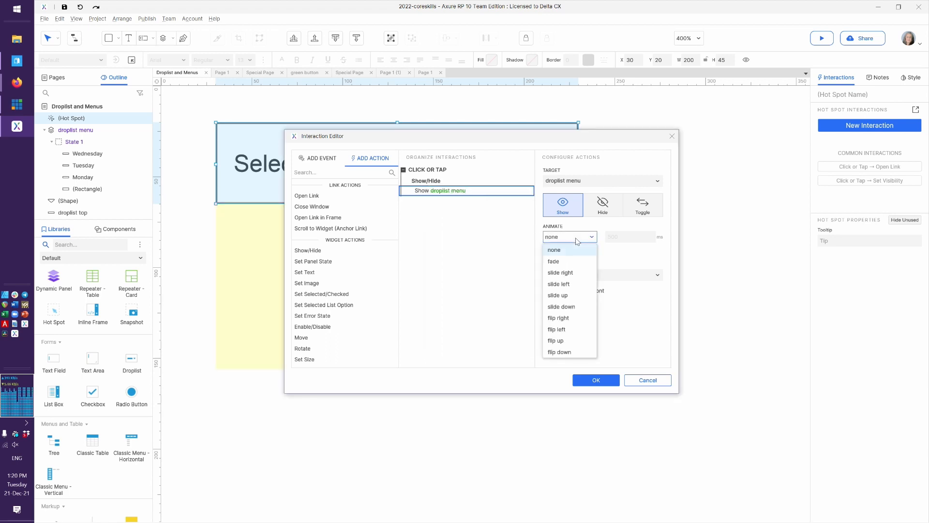
left_click(574, 312)
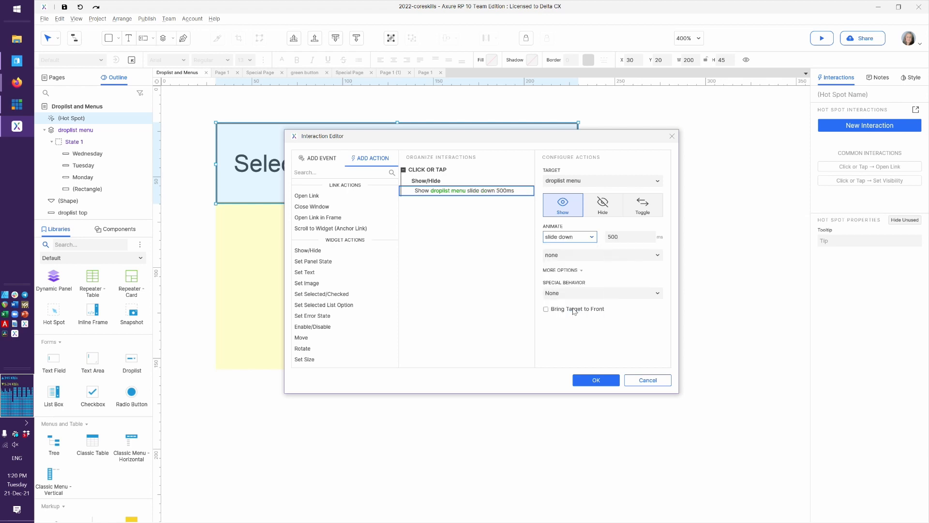
left_click(607, 256)
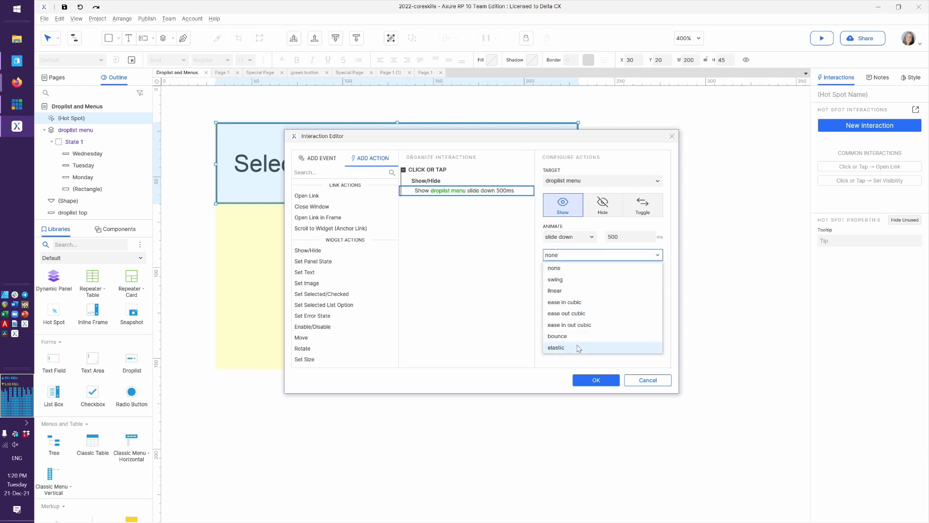
left_click(544, 249)
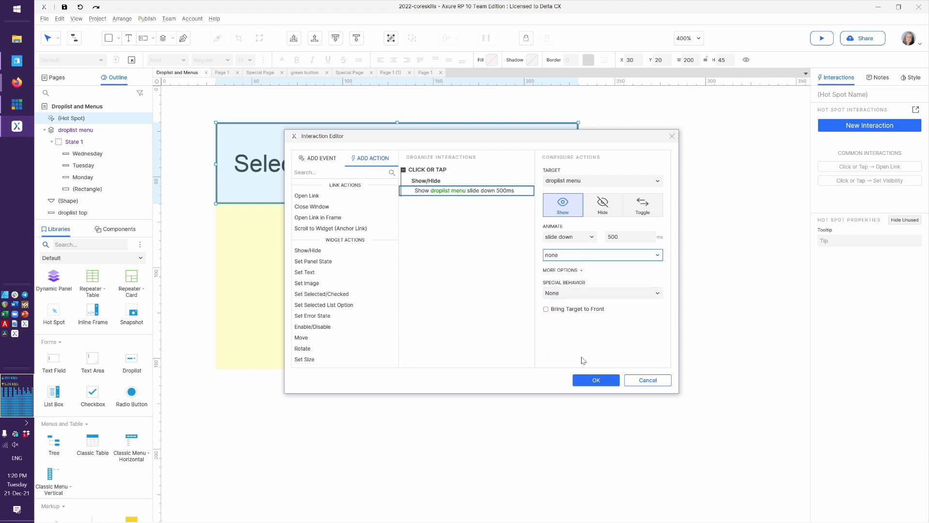
left_click(590, 380)
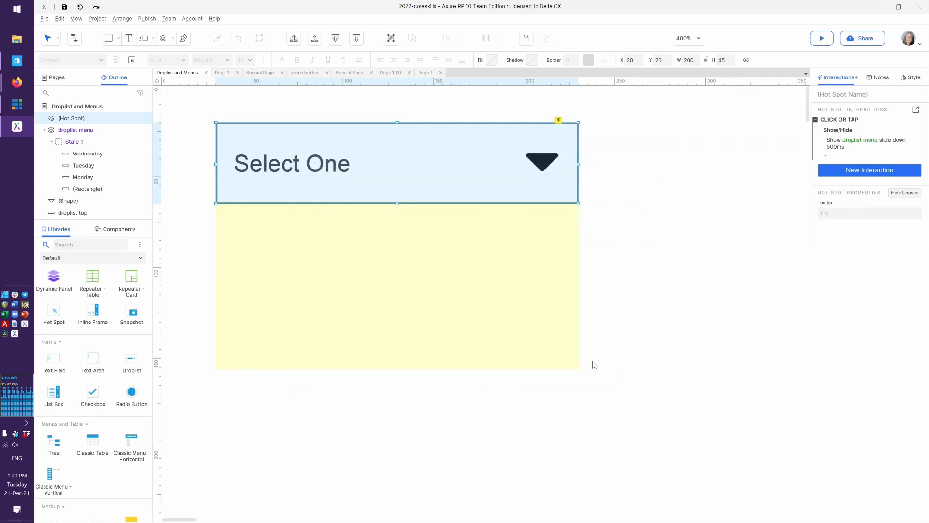
Step: Preview the page in the browser, test opening the droplist from the Select One box, and return to Axure RP
key("alt+Tab")
key("F5")
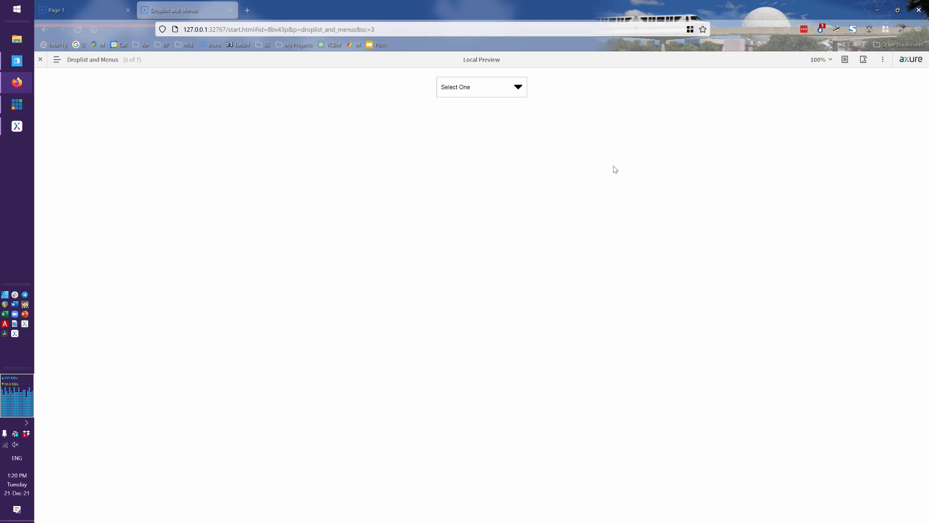
left_click(500, 88)
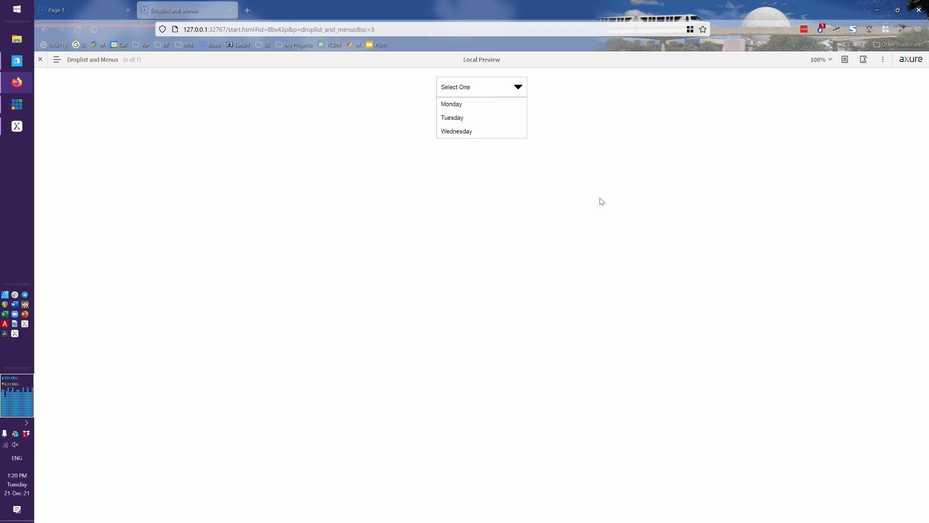
key("alt+Tab")
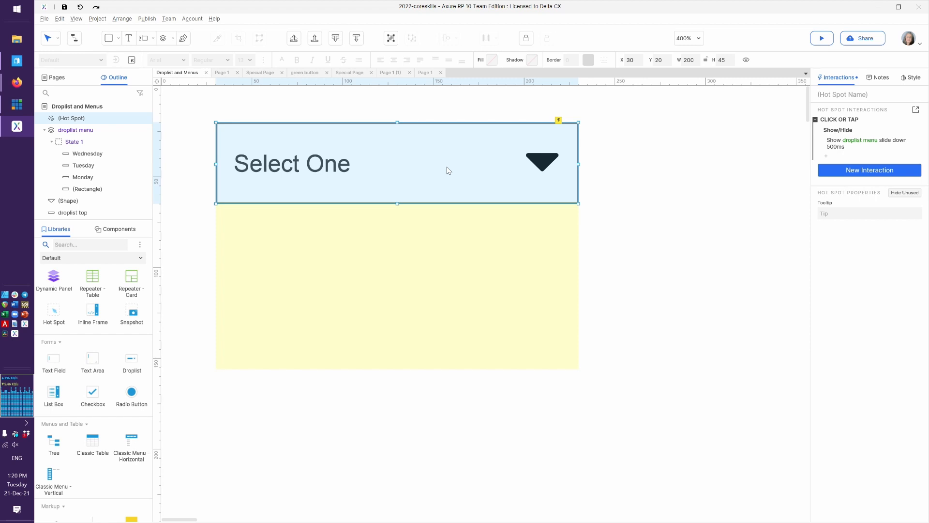
Step: Add a case named "droplist menu not visible" to the hot spot's Click or Tap interaction
double_click(860, 121)
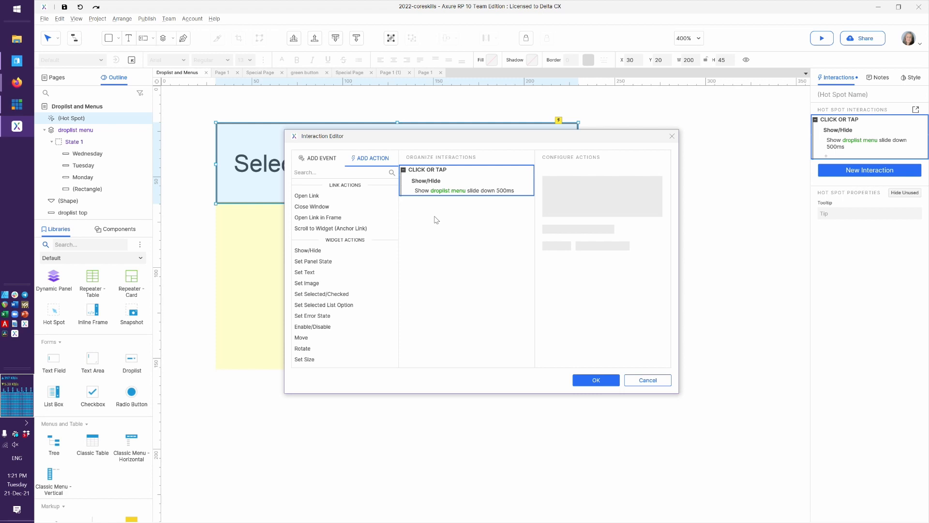
mouse_move(515, 174)
left_click(513, 171)
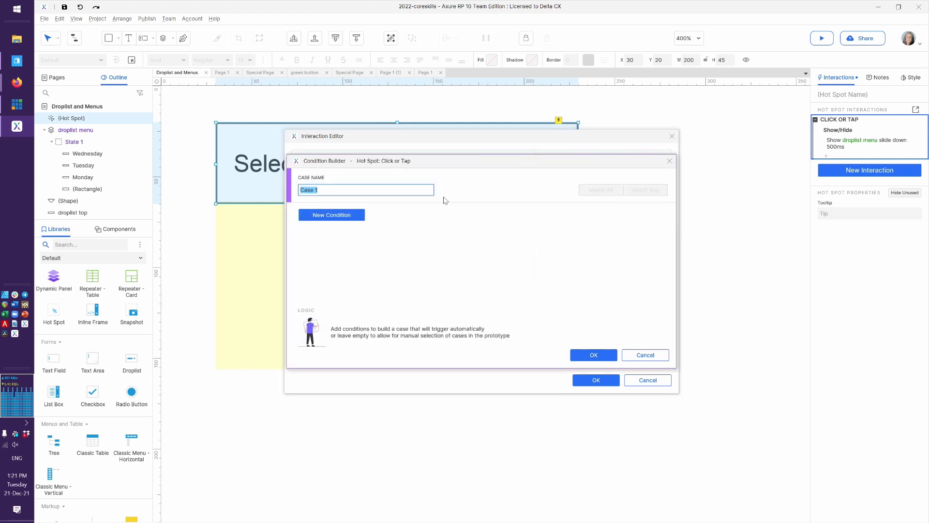
type("droplist menu not visible")
Step: Add a condition to the case that checks whether the visibility of a widget equals false
left_click(356, 217)
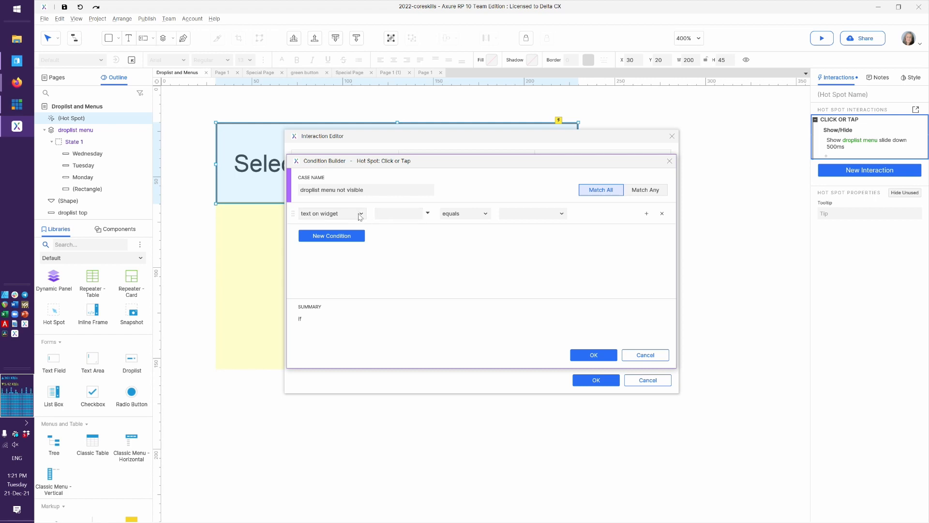
left_click(361, 216)
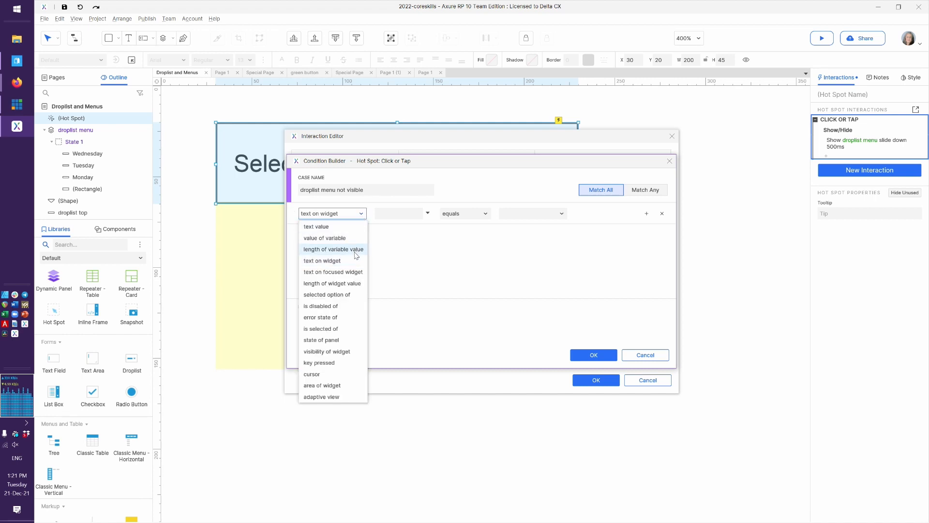
left_click(347, 352)
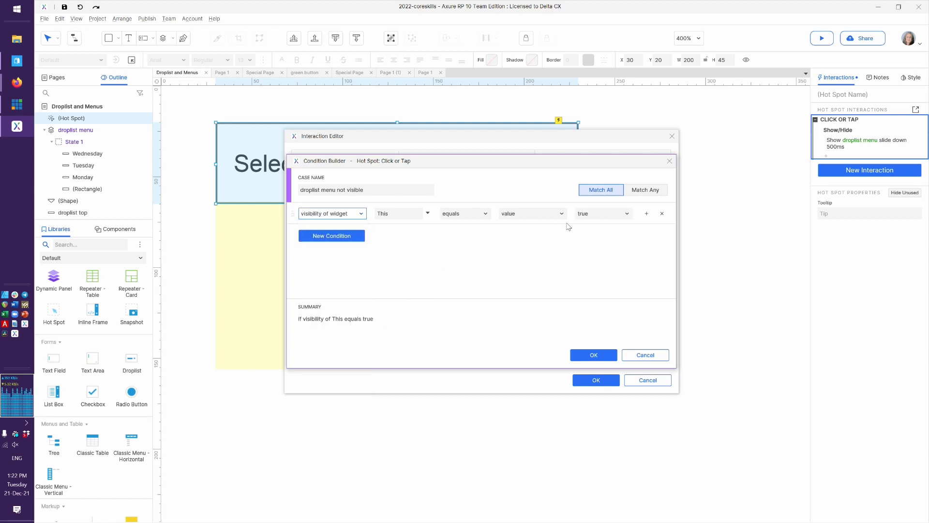
left_click(594, 215)
left_click(594, 238)
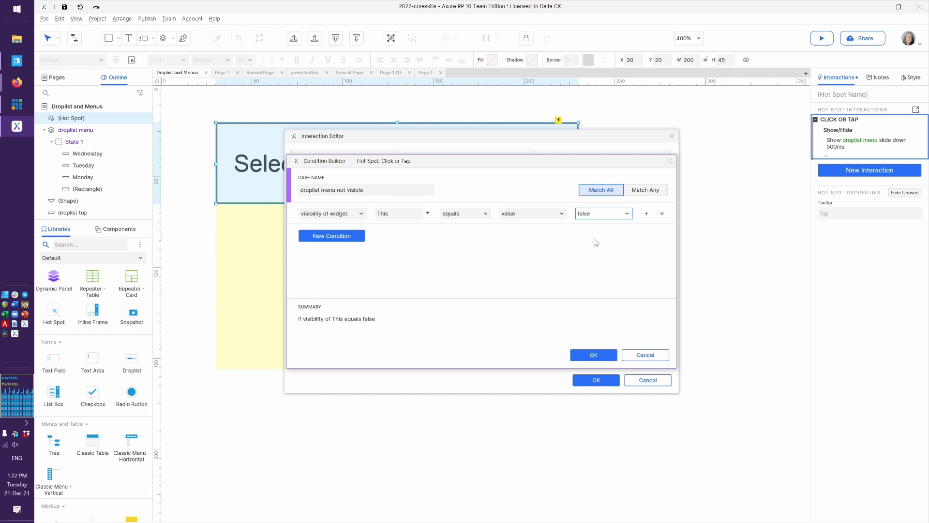
Step: Make droplist menu the widget checked by the visibility condition, and save the case and the interaction
left_click(406, 217)
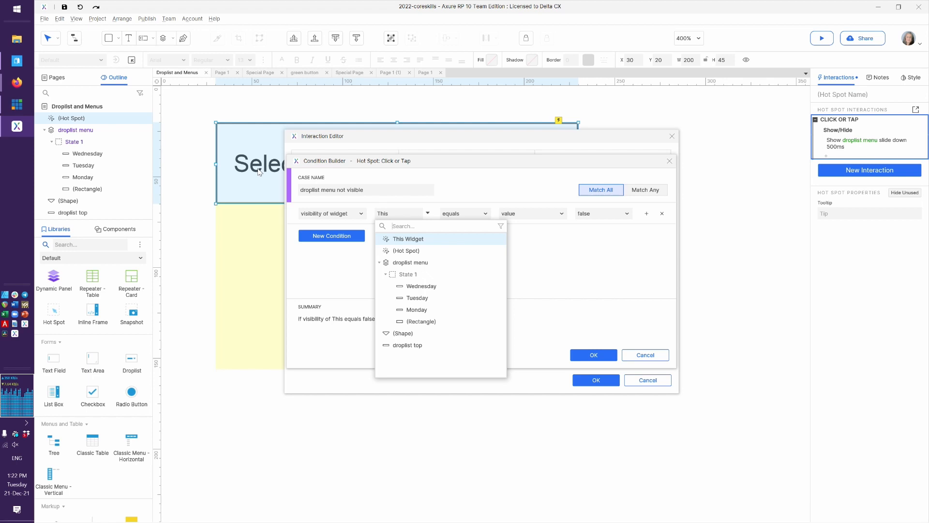
left_click(345, 287)
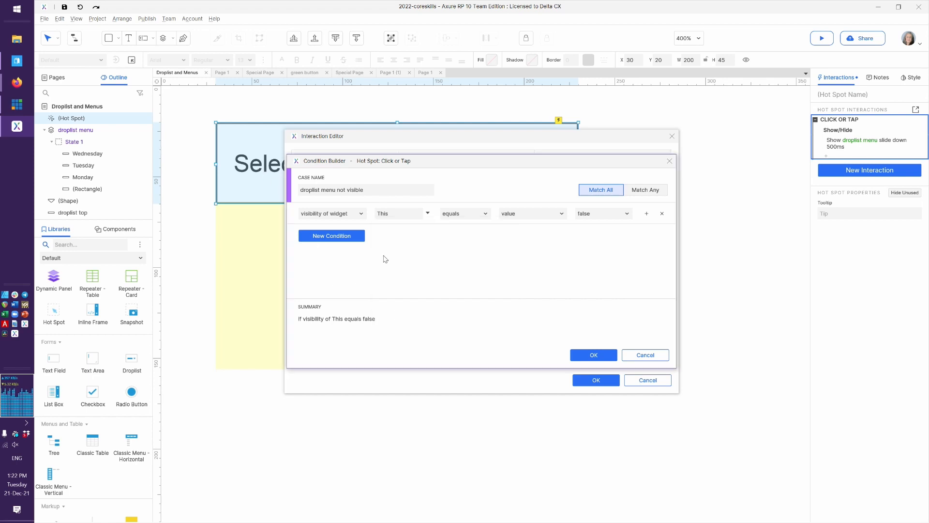
left_click(417, 214)
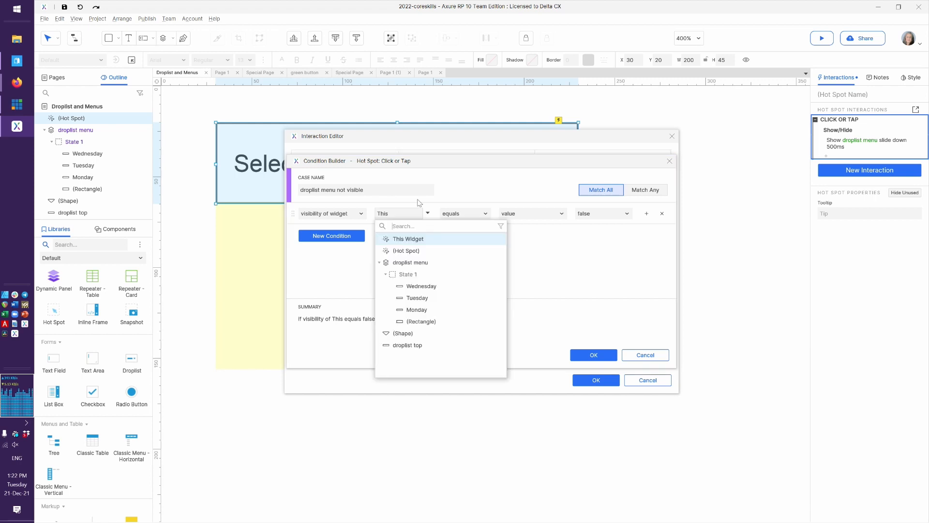
left_click(418, 252)
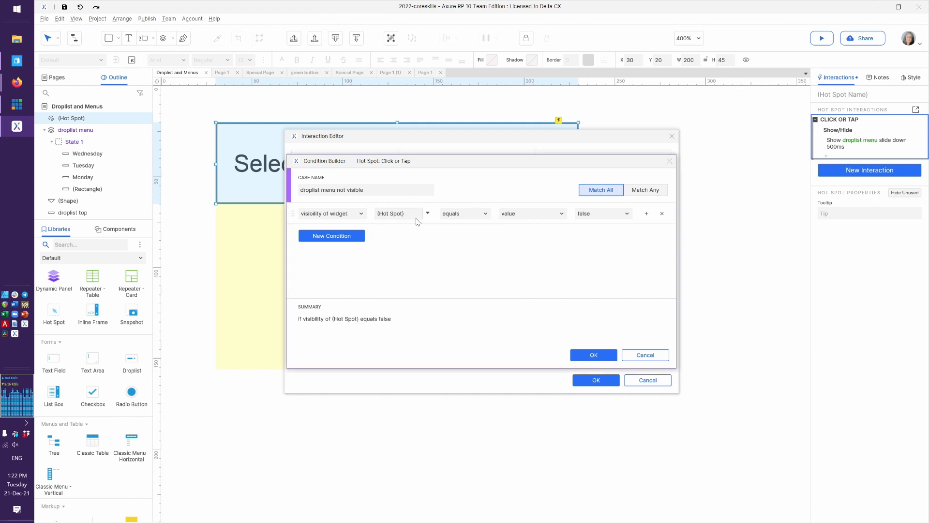
left_click(416, 218)
left_click(415, 262)
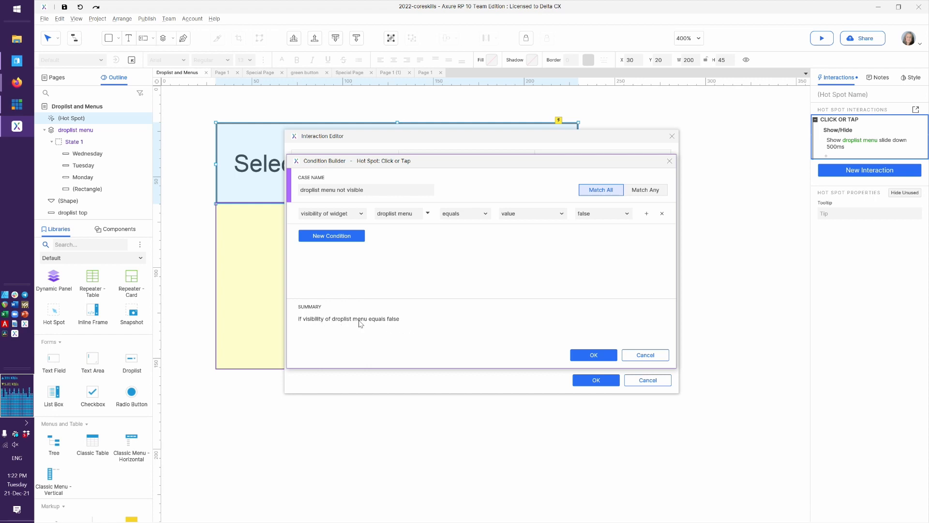
left_click(591, 356)
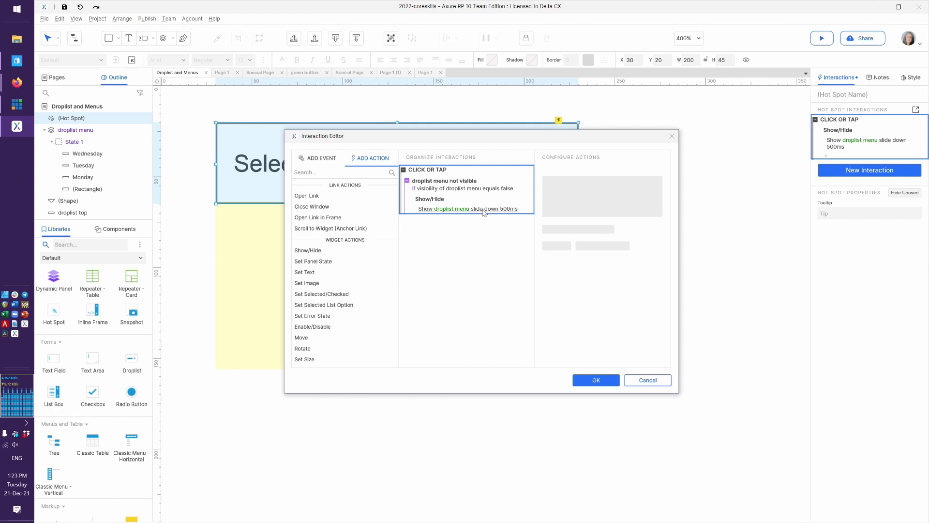
left_click(588, 377)
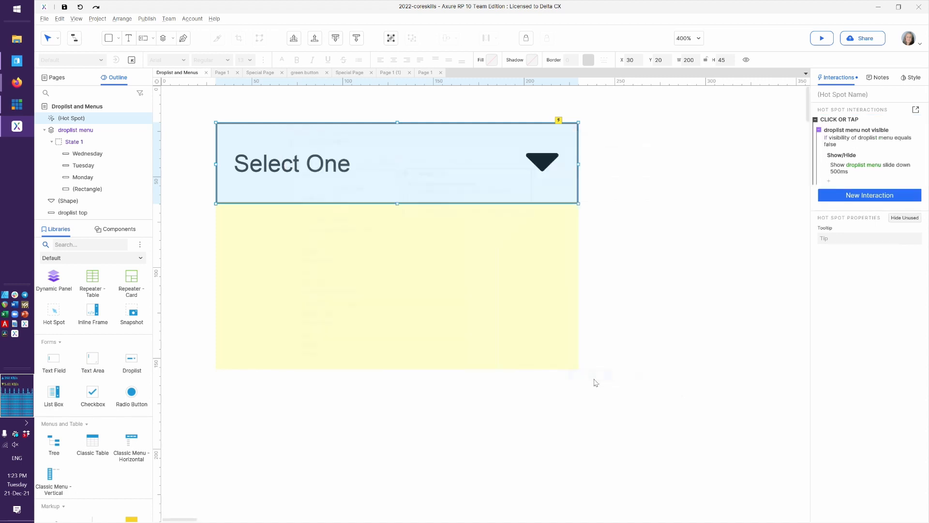
Step: Test the droplist in the browser preview, then return to Axure RP and review the condition of the "droplist menu not visible" case
key("F5")
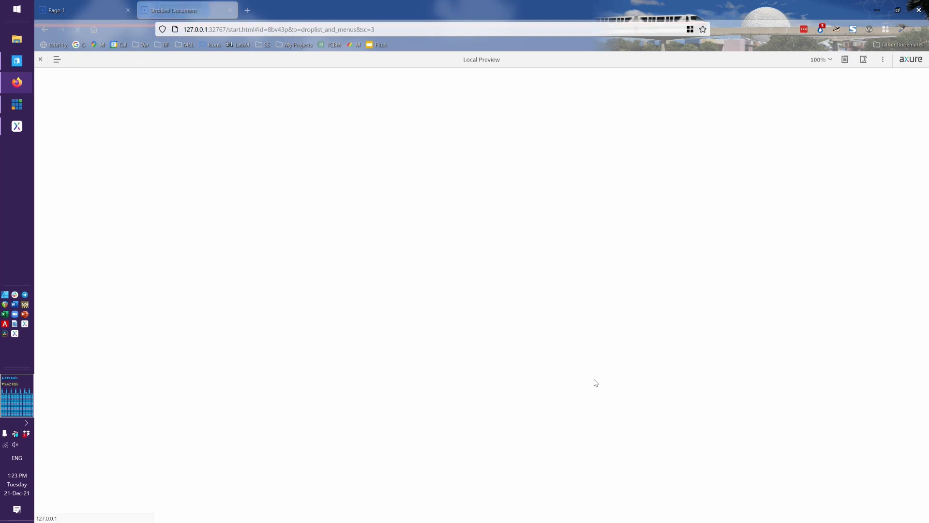
left_click(492, 92)
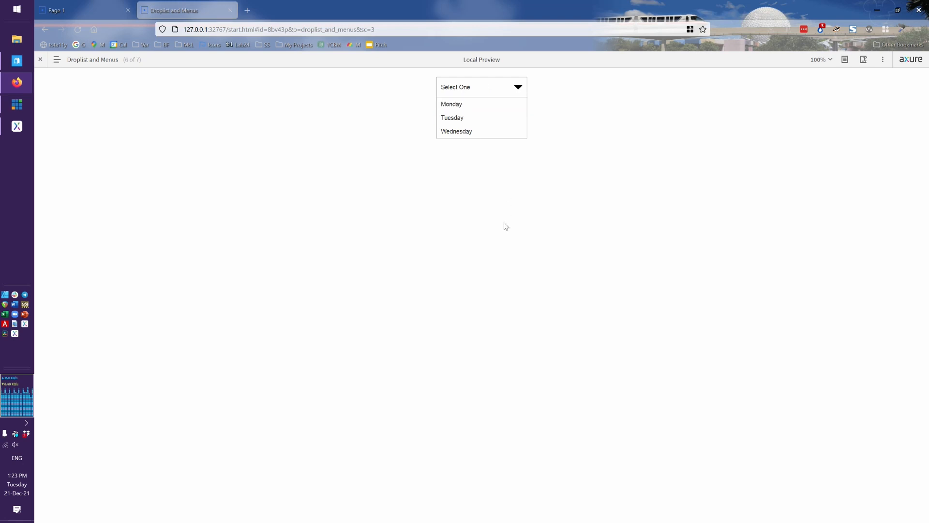
key("alt+Tab")
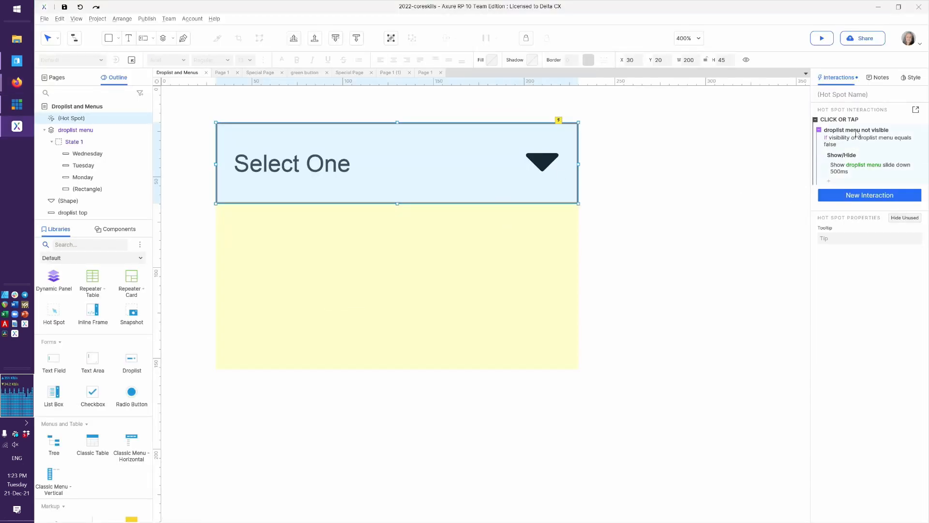
left_click(885, 140)
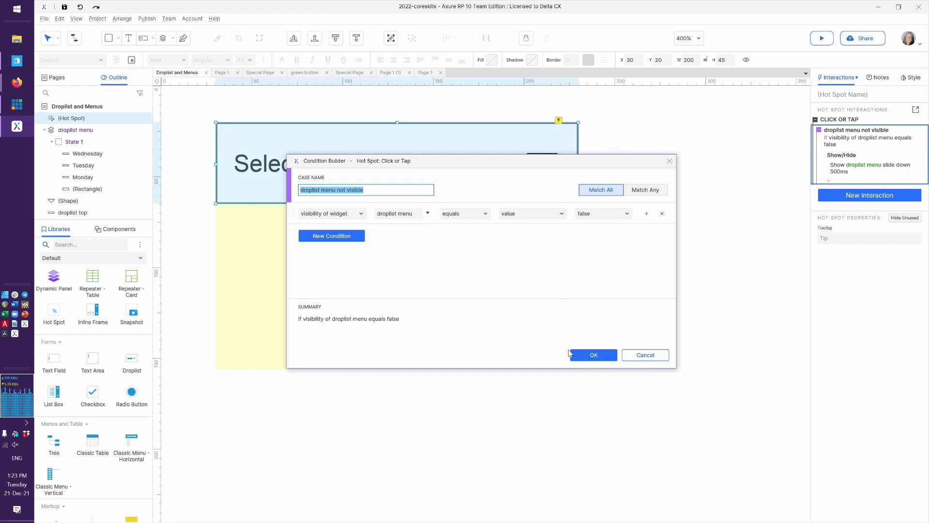
left_click(591, 356)
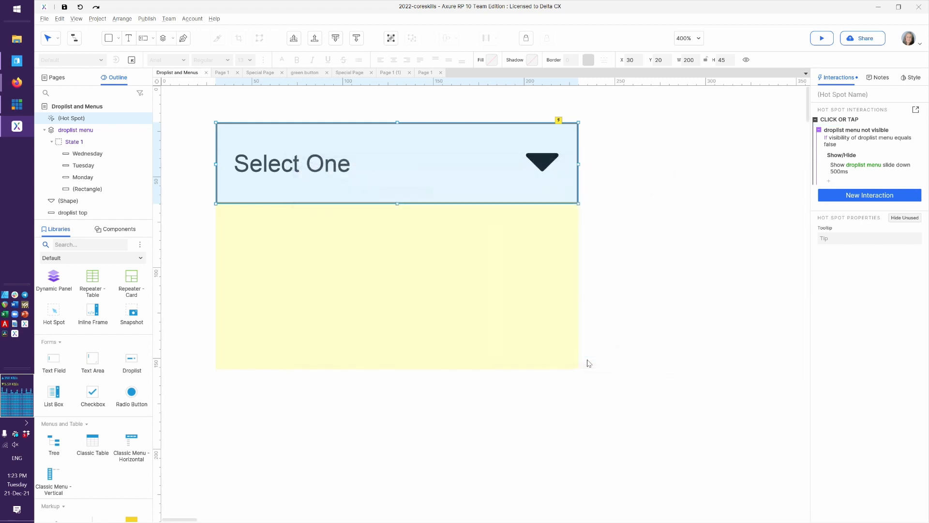
Step: Add a second case named "if droplist menu visible" to the hot spot's Click or Tap interaction
double_click(875, 124)
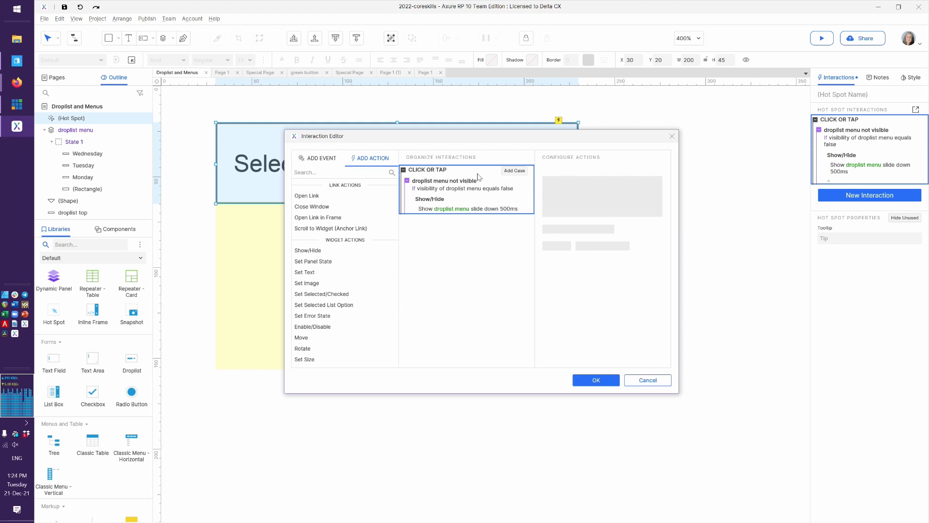
left_click(514, 171)
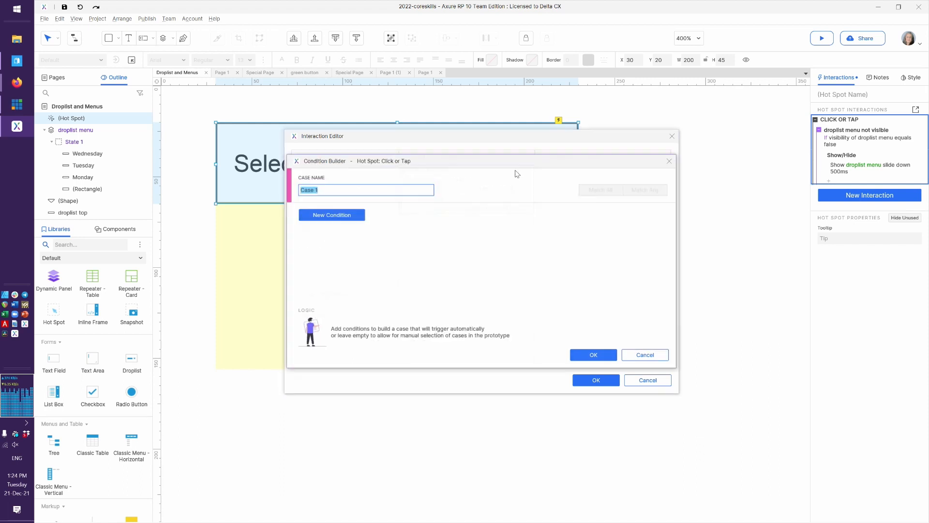
type("If droplist menu visible")
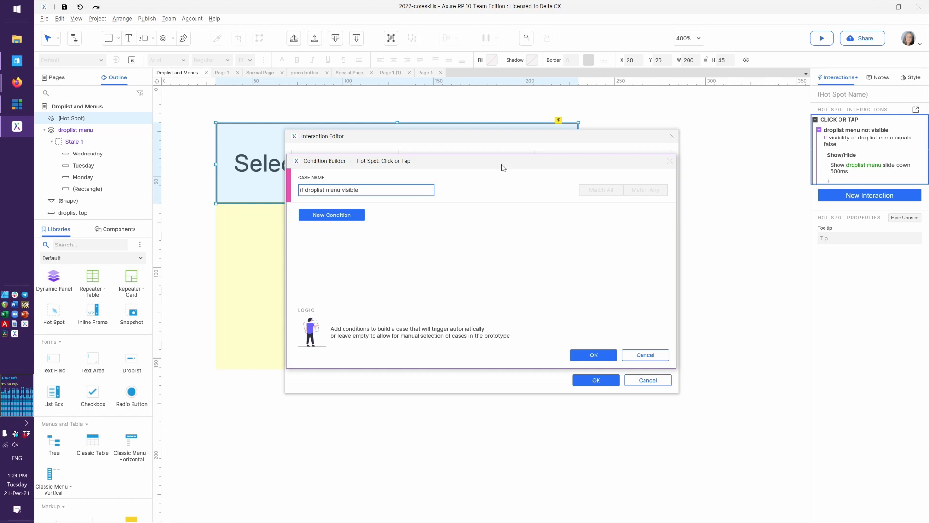
Step: Give the second case the condition that the visibility of droplist menu equals true, and confirm the case
left_click(356, 215)
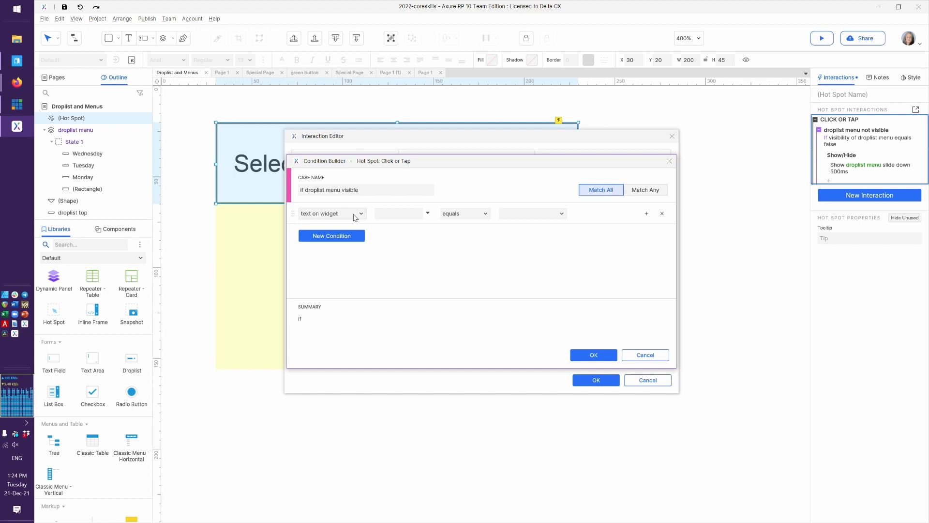
left_click(356, 216)
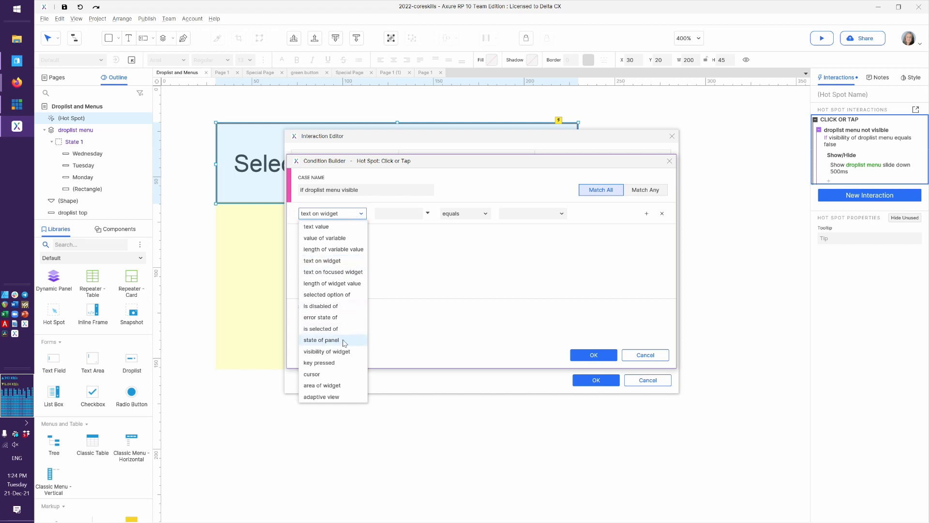
left_click(345, 352)
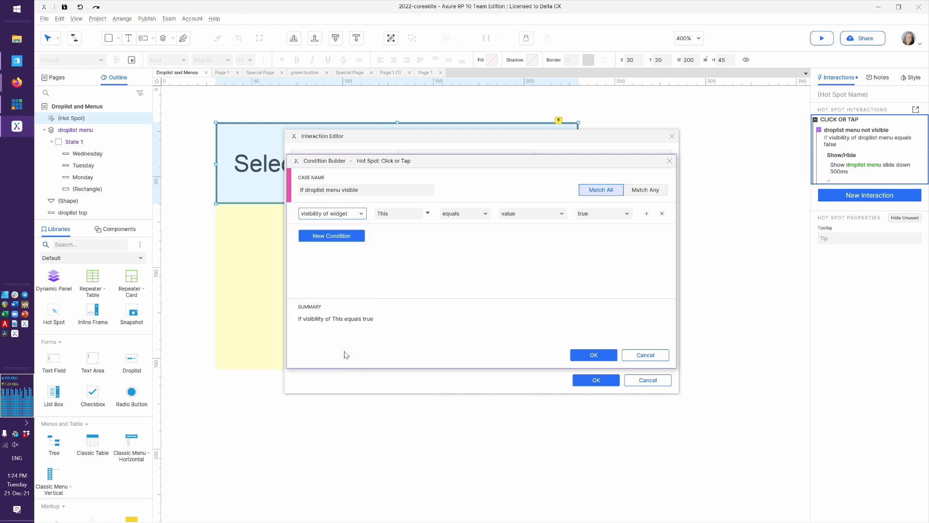
left_click(409, 218)
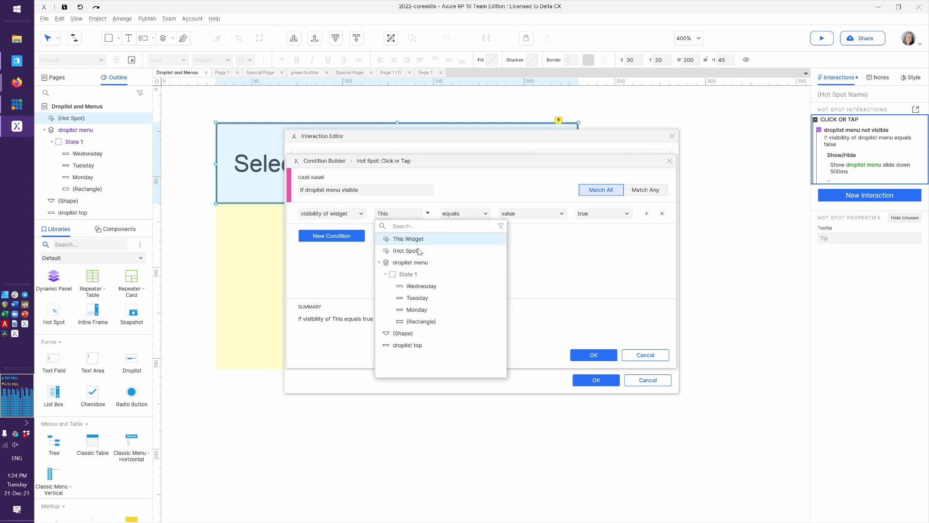
left_click(410, 263)
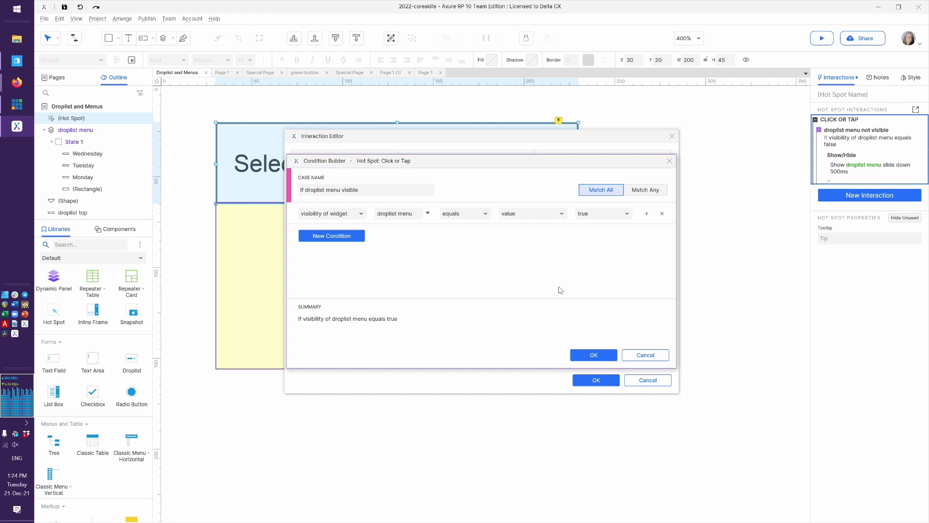
left_click(586, 357)
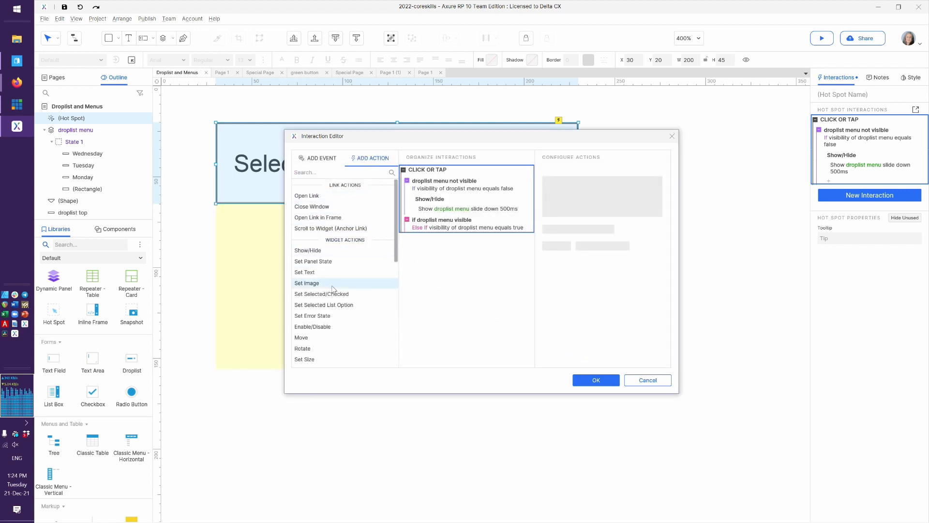
Step: Add a Show/Hide action that hides droplist menu to the "if droplist menu visible" case, and save the interaction
left_click(315, 254)
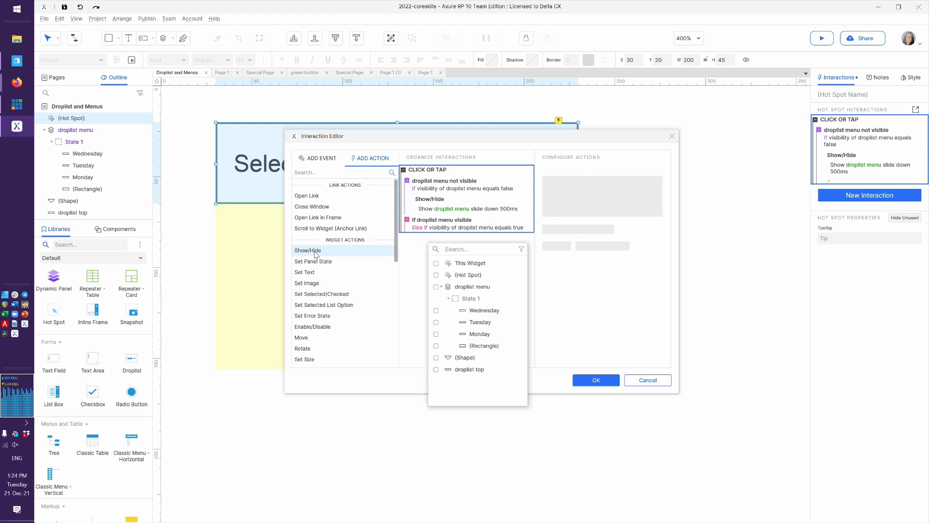
left_click(462, 287)
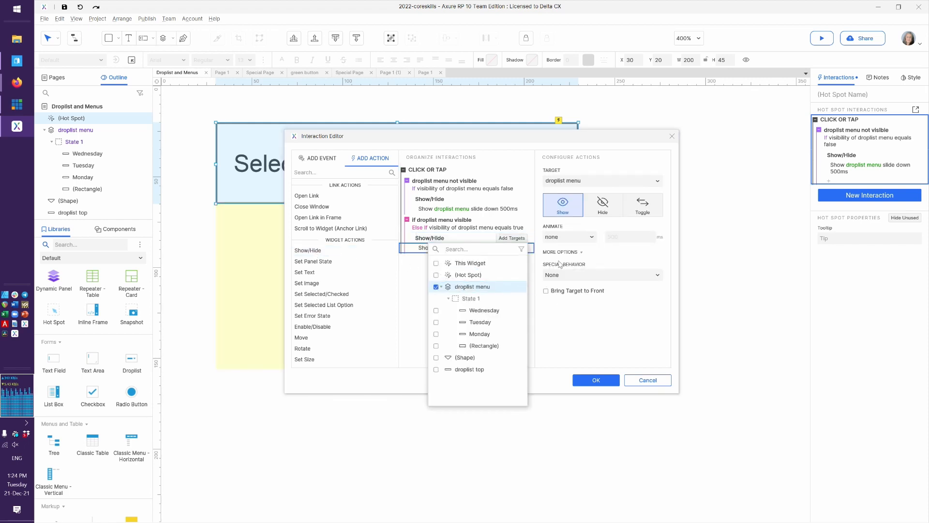
left_click(602, 209)
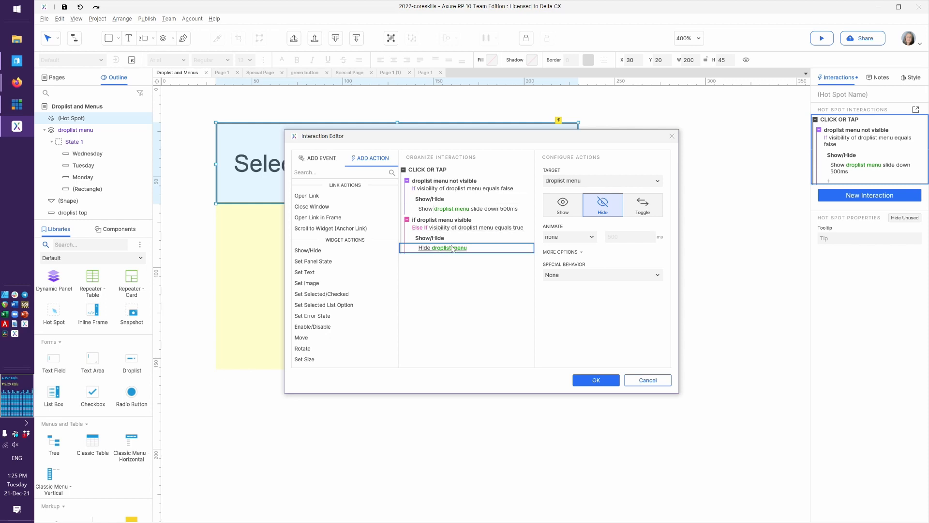
left_click(595, 379)
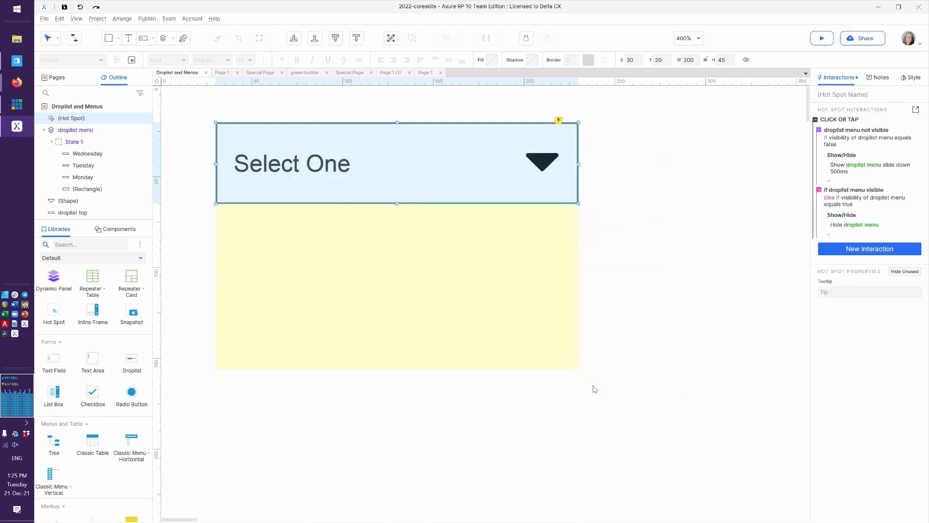
Step: Reload the browser preview, test expanding and collapsing the Select One droplist, and return to Axure RP
key("alt+Tab")
key("F5")
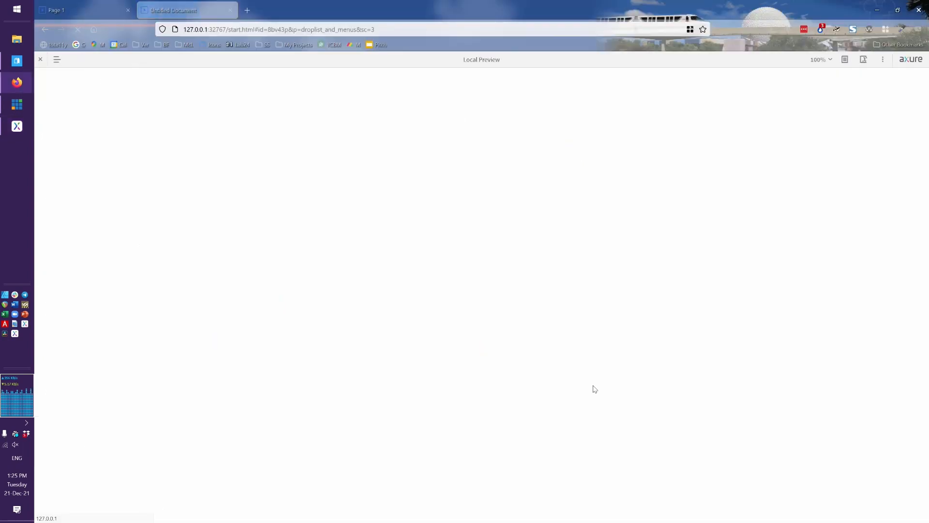
left_click(485, 87)
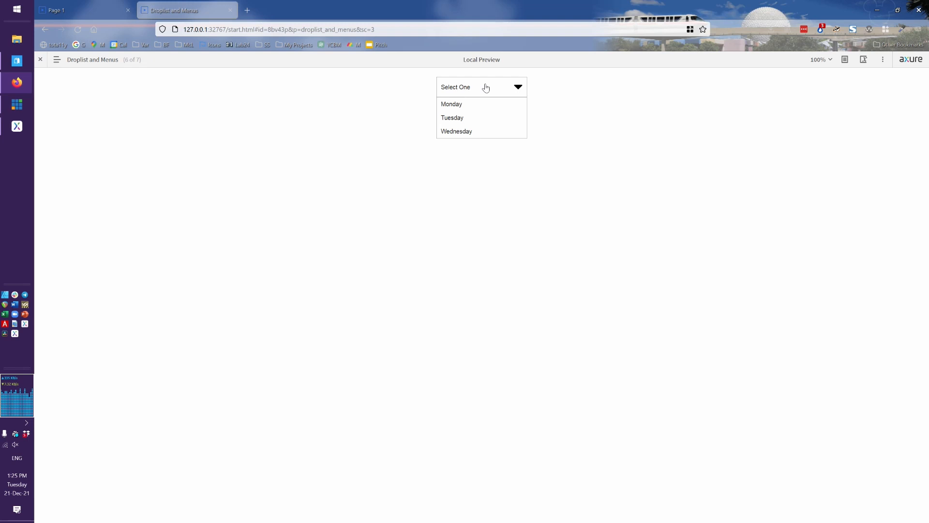
left_click(486, 88)
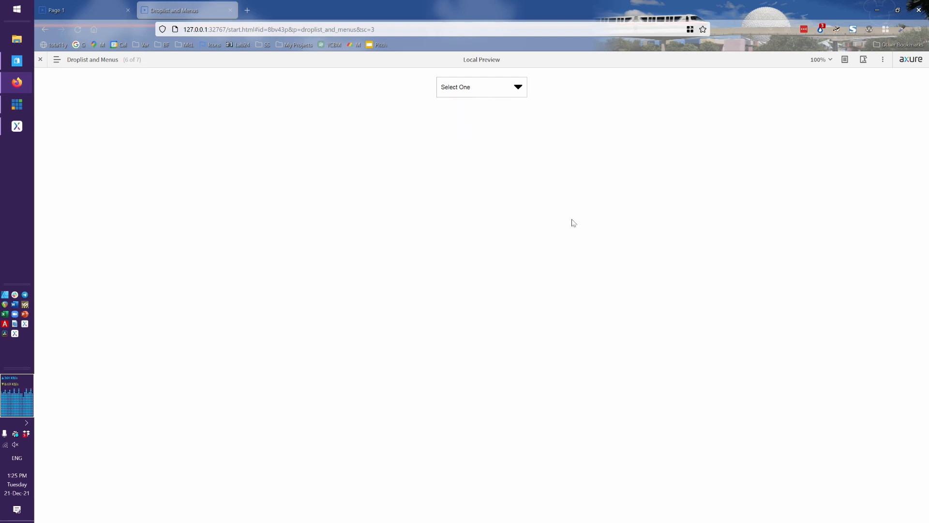
key("alt+Tab")
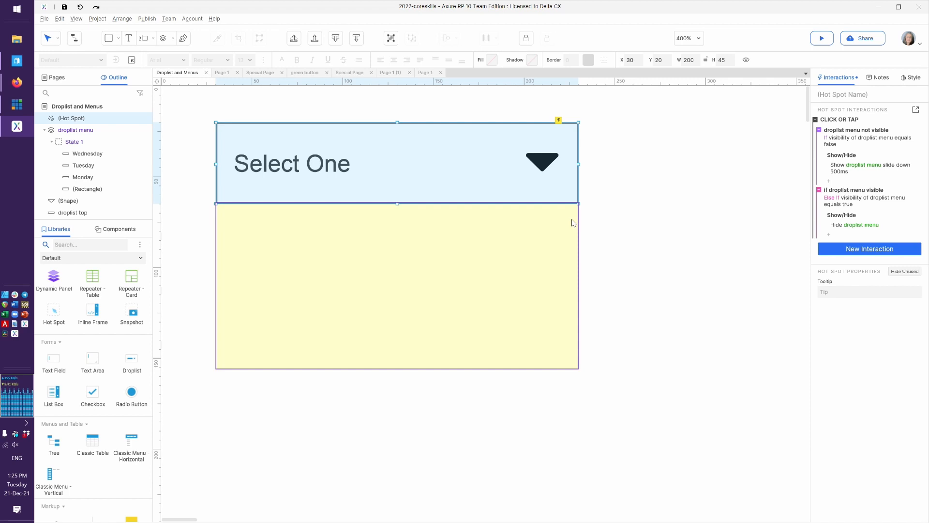
Step: Open State 1 of the droplist menu dynamic panel for editing and switch to the view of all its states
left_click(523, 263)
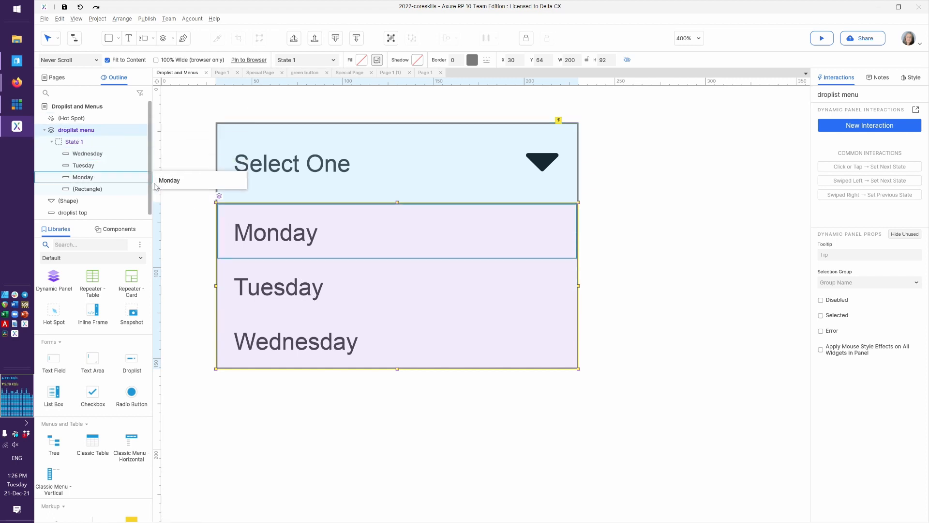
mouse_move(84, 145)
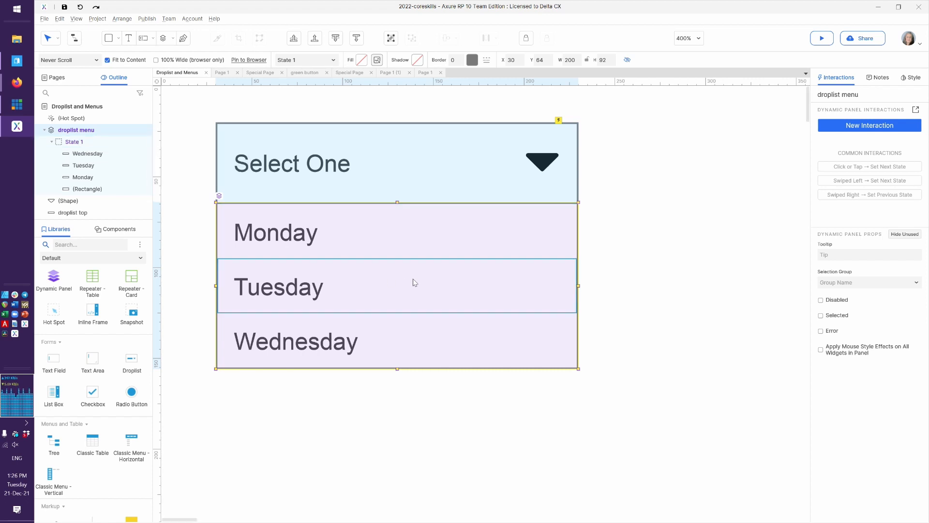
double_click(451, 261)
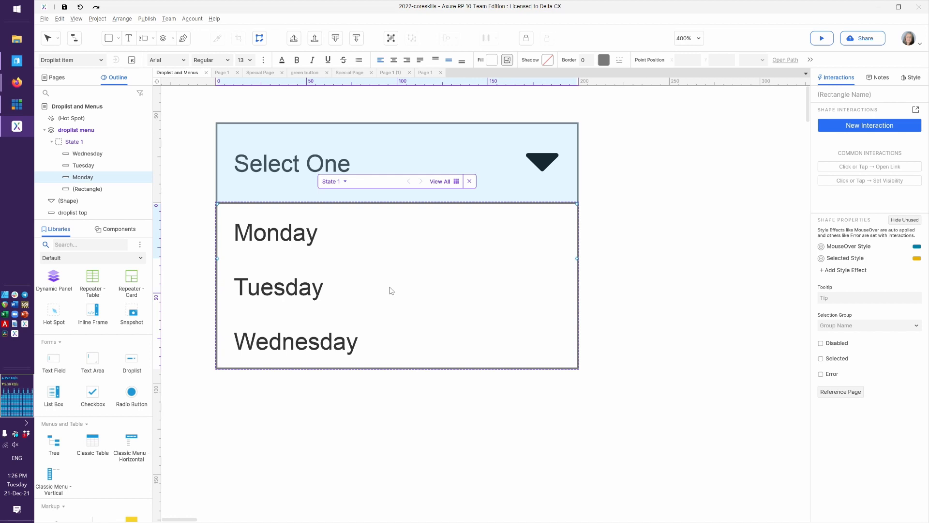
left_click(344, 277)
left_click(339, 243)
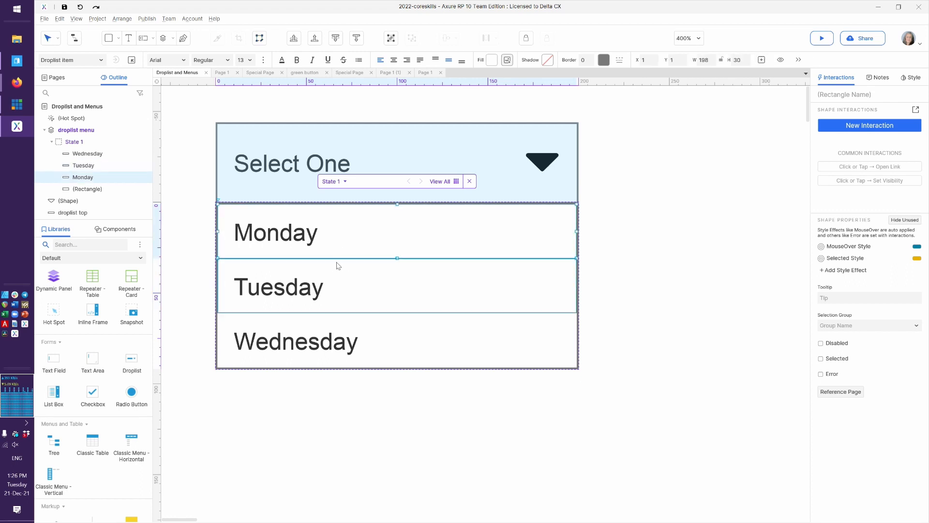
left_click(339, 279)
left_click(348, 342)
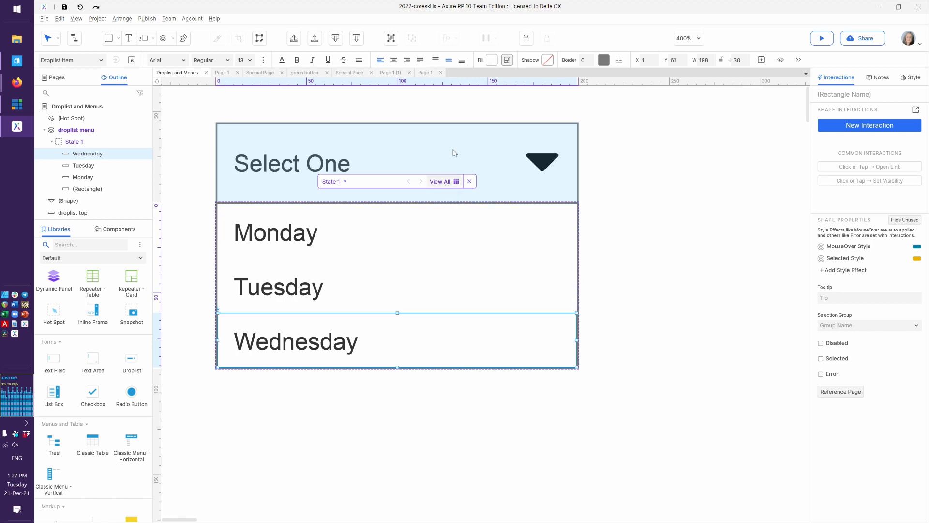
left_click(445, 183)
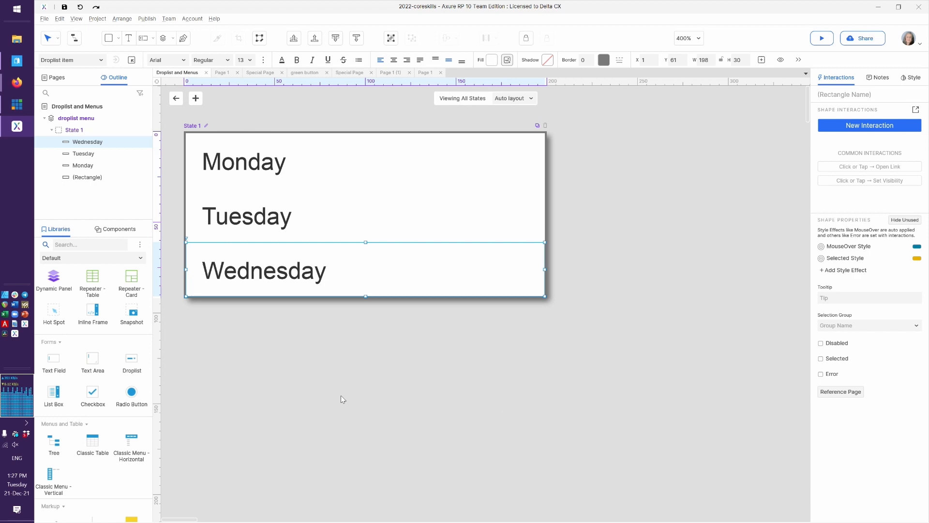
Step: Assign the Monday, Tuesday and Wednesday items together to a selection group named "droplist"
left_click(300, 171)
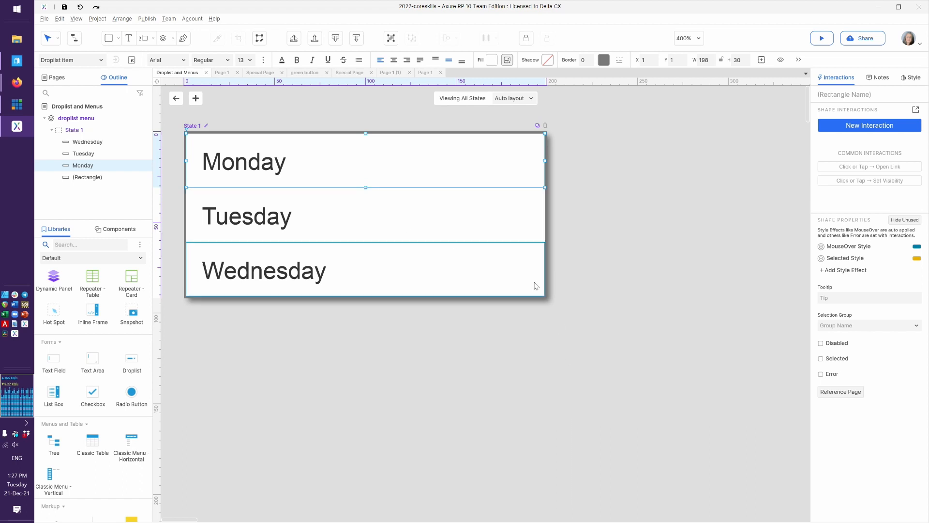
left_click(377, 206, "shift")
left_click(385, 261, "shift")
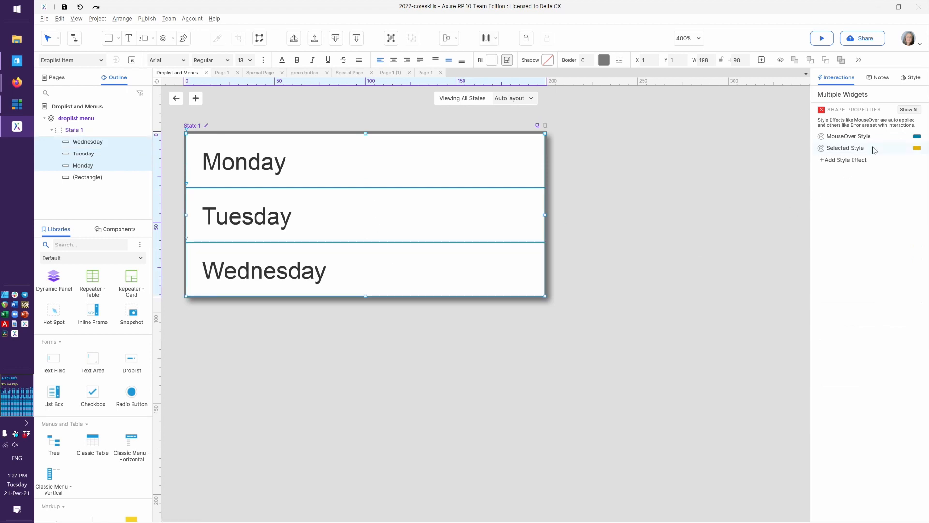
left_click(907, 110)
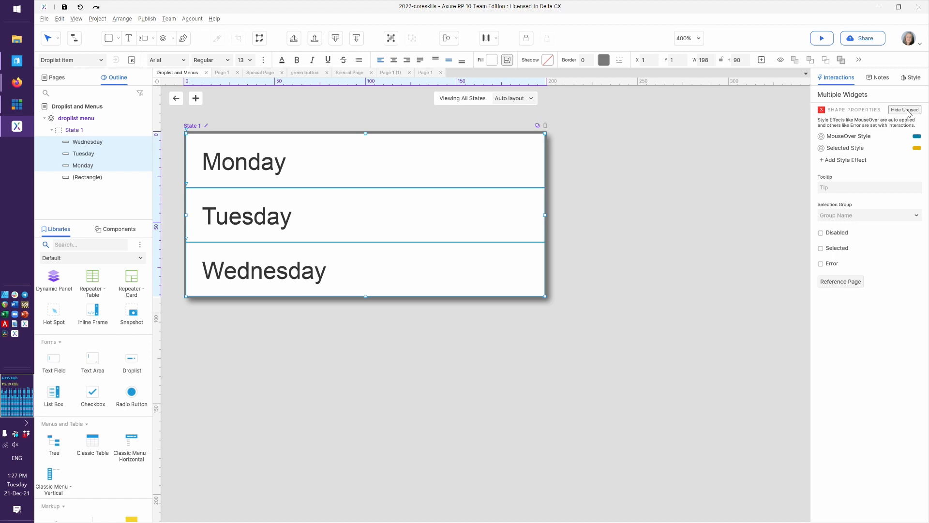
left_click(853, 218)
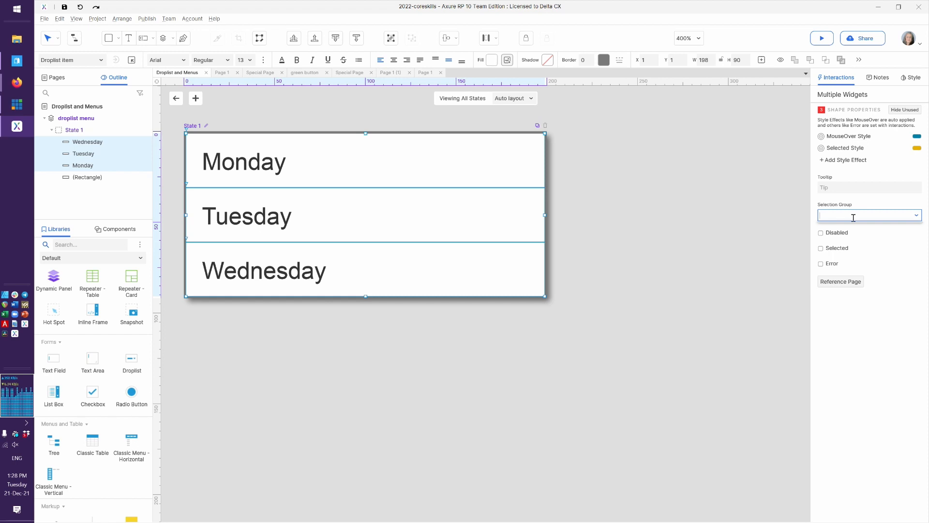
type("droplist")
left_click(656, 291)
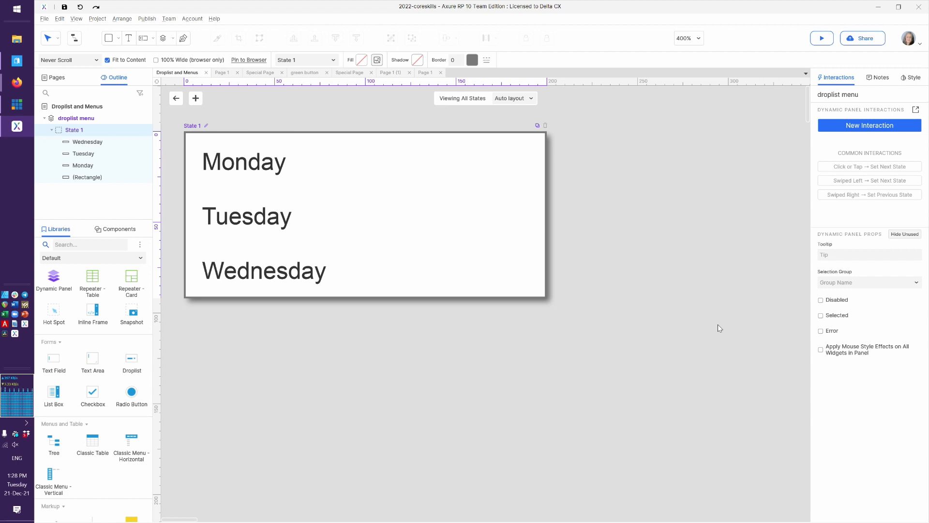
Step: Check the selection group of the Tuesday and Monday items, and leave the view of all panel states
left_click(444, 211)
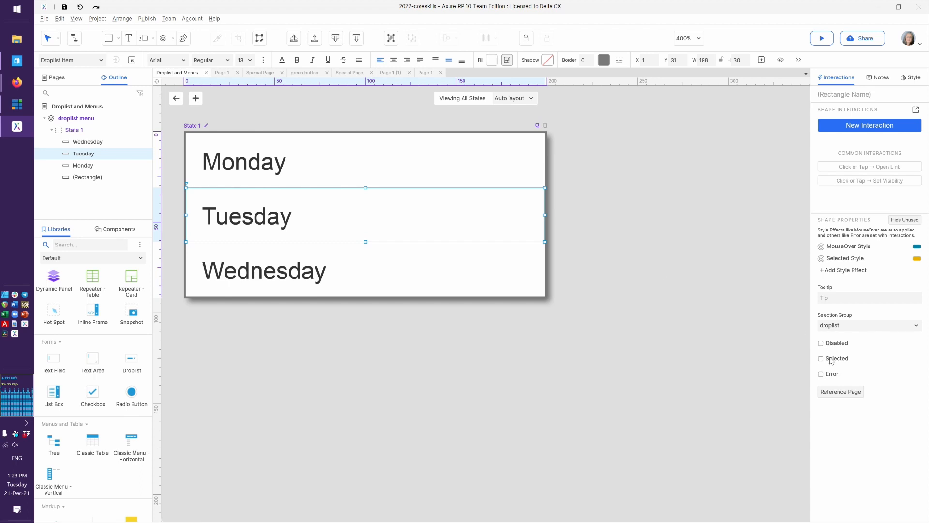
left_click(611, 268)
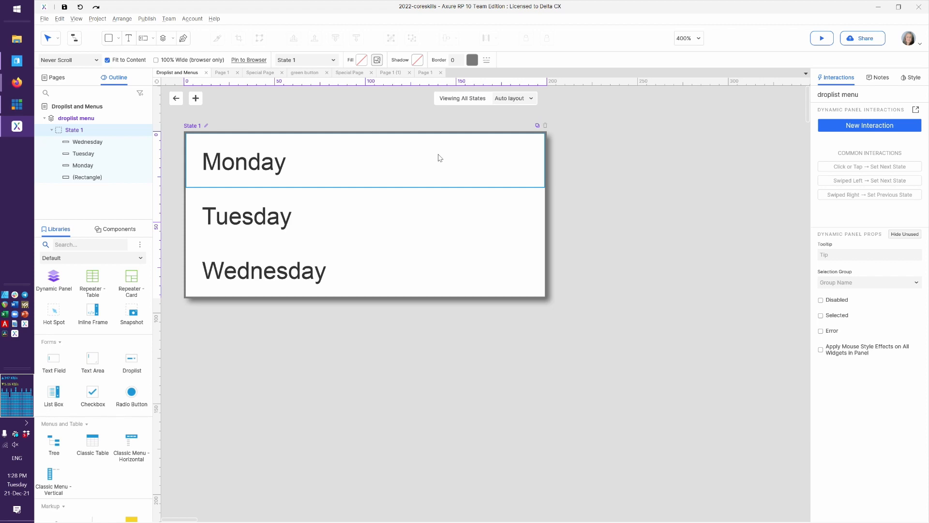
left_click(403, 161)
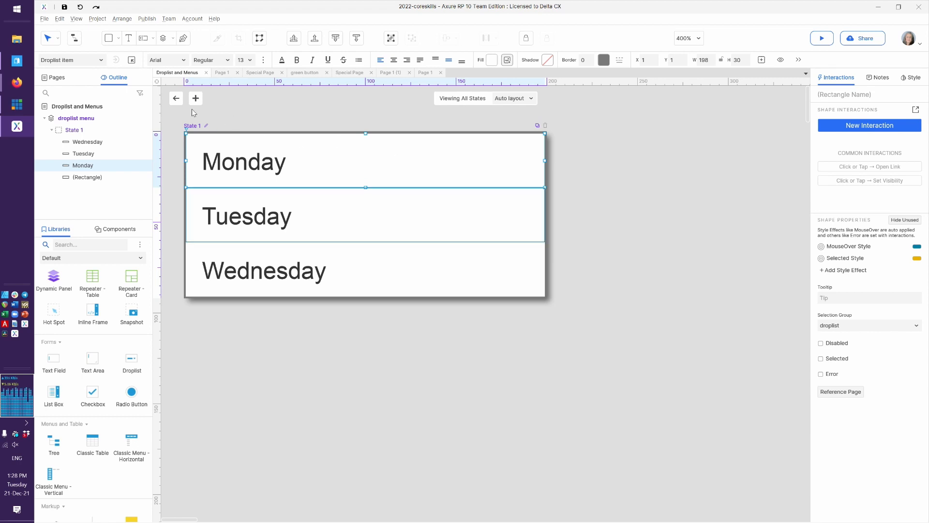
left_click(173, 102)
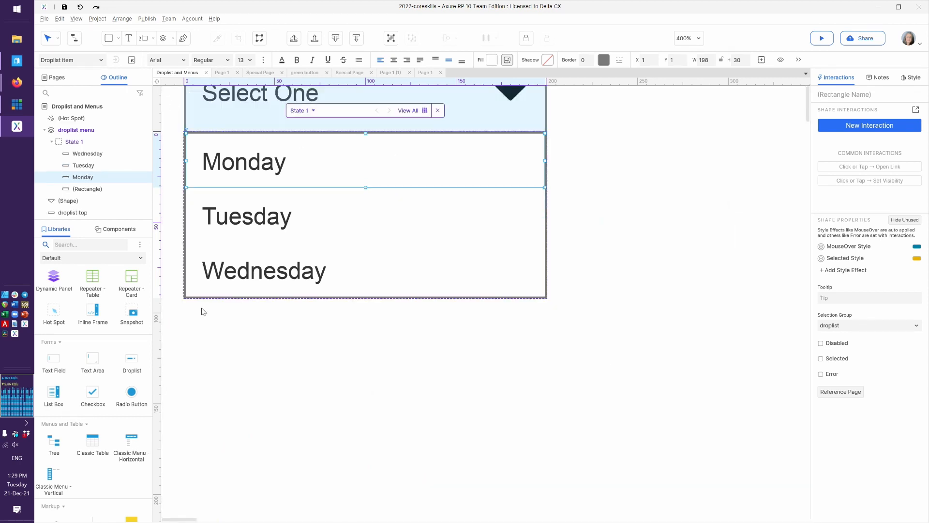
Step: Place a standard droplist widget beside the custom droplist and give it the options "Select One" and "Monday"
left_click_drag(129, 361, 574, 144)
double_click(608, 171)
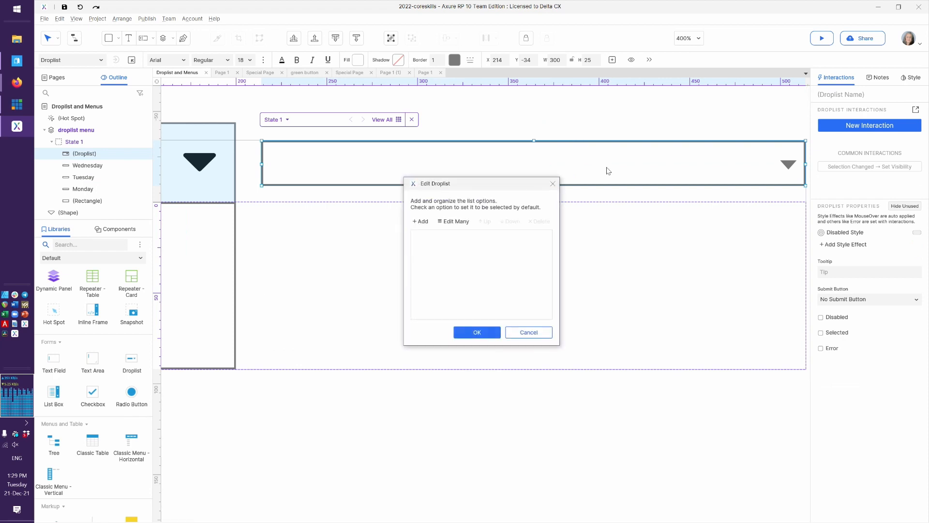
left_click(453, 221)
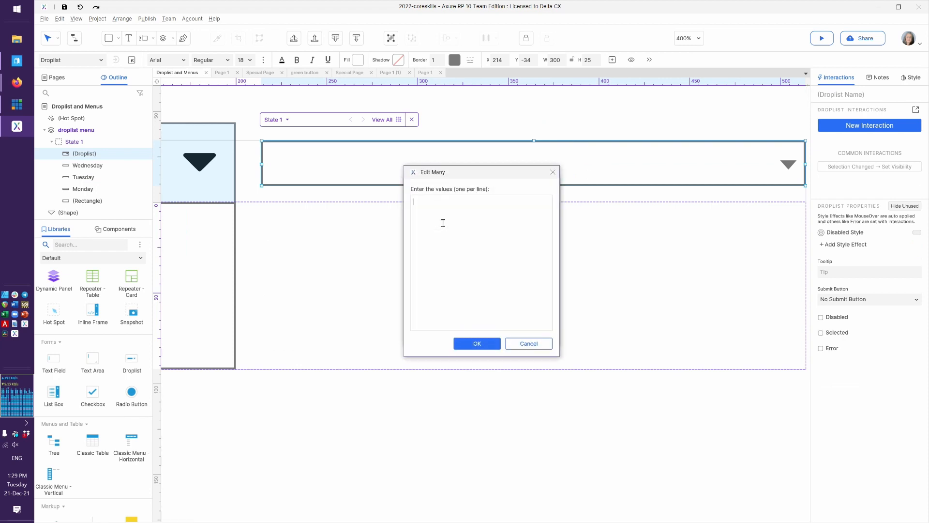
type("Sele")
key("BackSpace")
key("BackSpace")
key("BackSpace")
type("elect One")
key("Return")
type("Monday")
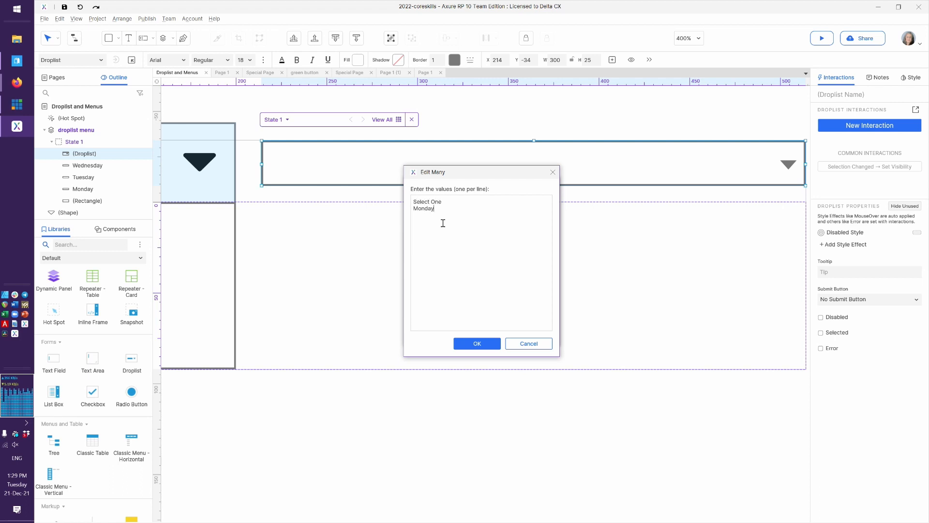
left_click(477, 343)
left_click(475, 336)
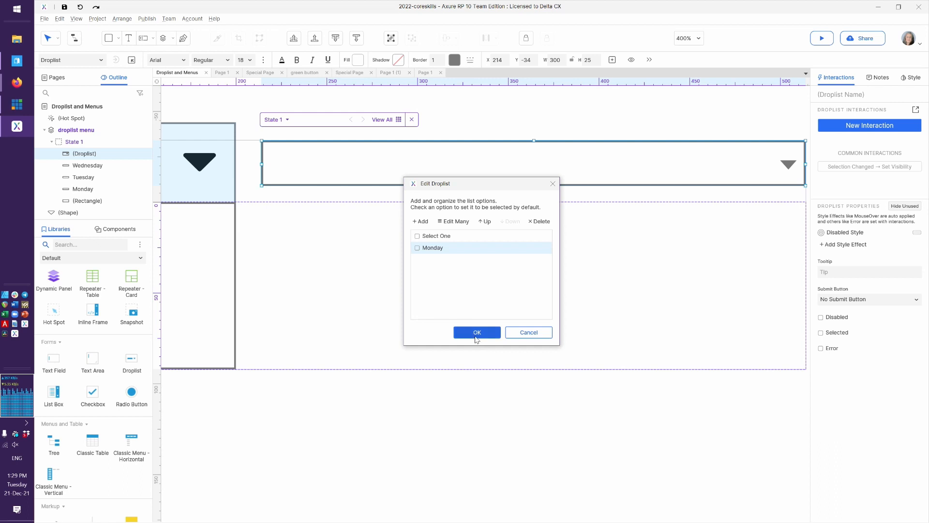
Step: Move the standard droplist out of the dynamic panel onto the page, and test choosing Monday from it in the browser preview
key("Delete")
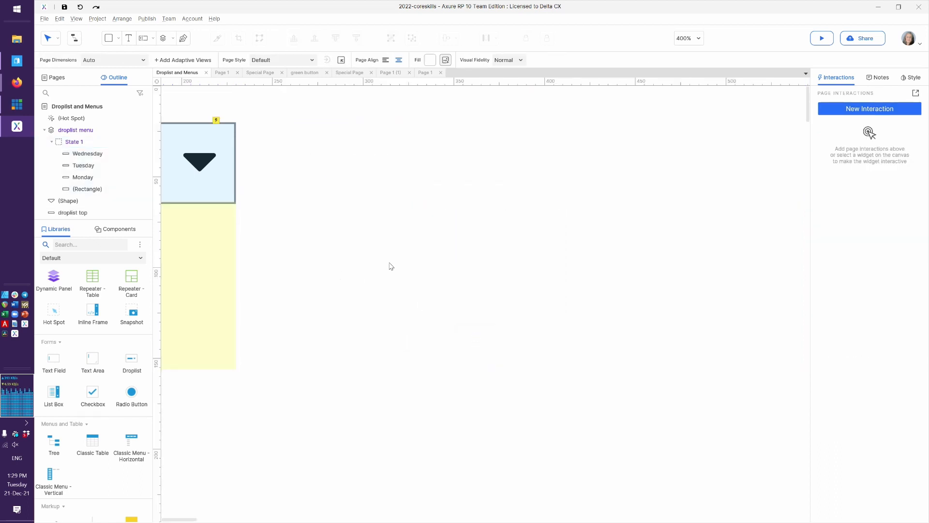
key("ctrl+z")
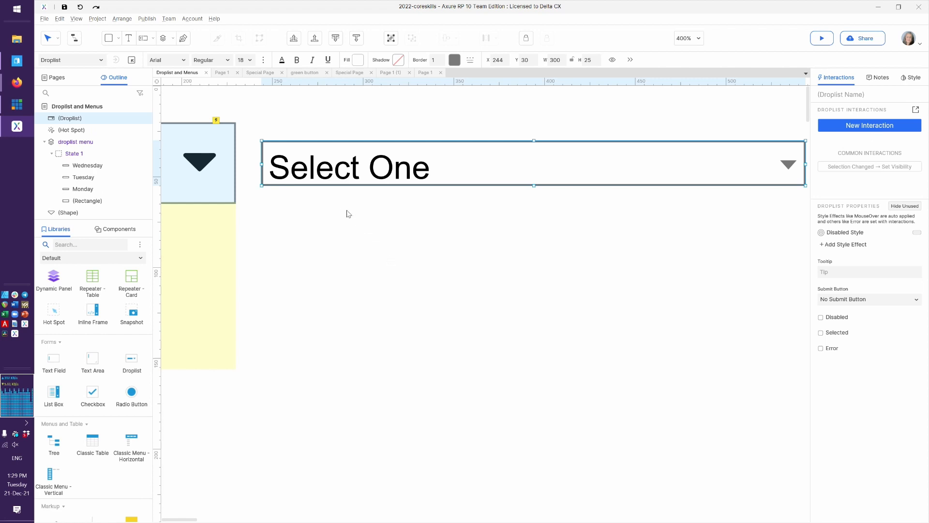
key("alt+Tab")
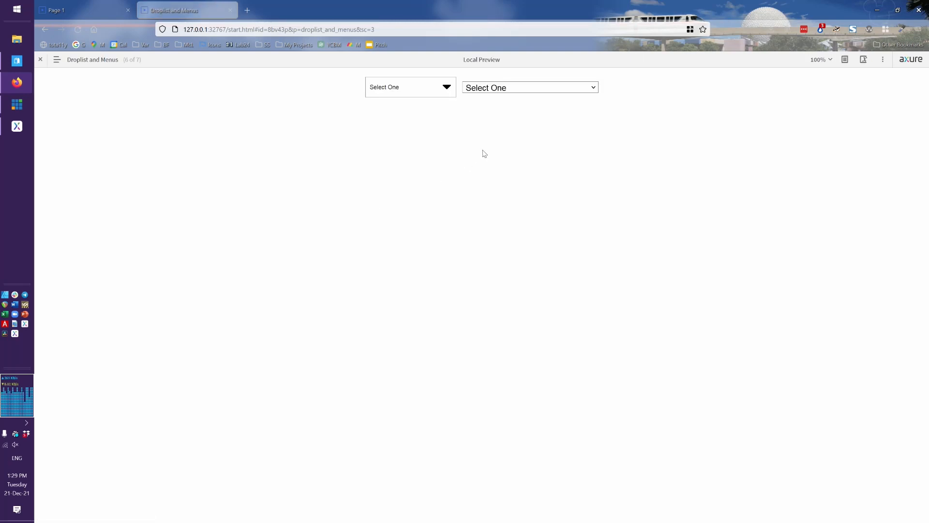
left_click(534, 91)
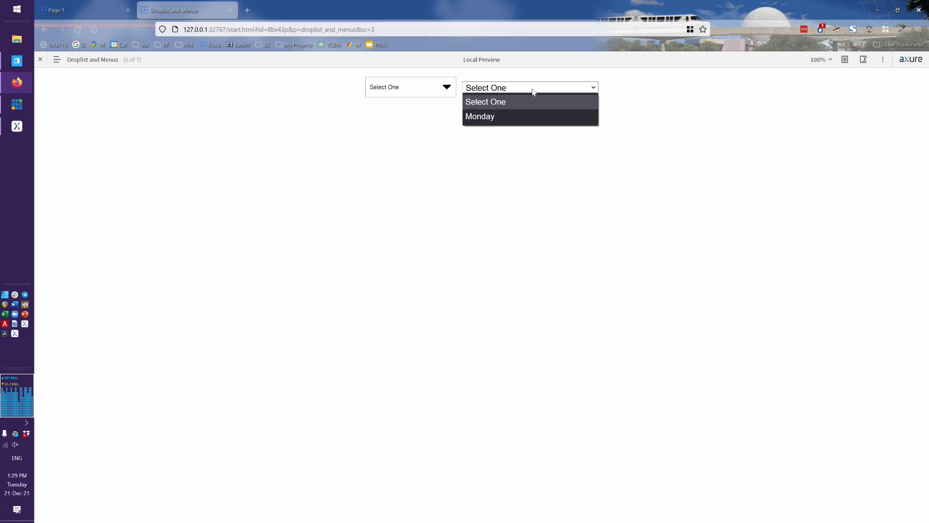
left_click(520, 119)
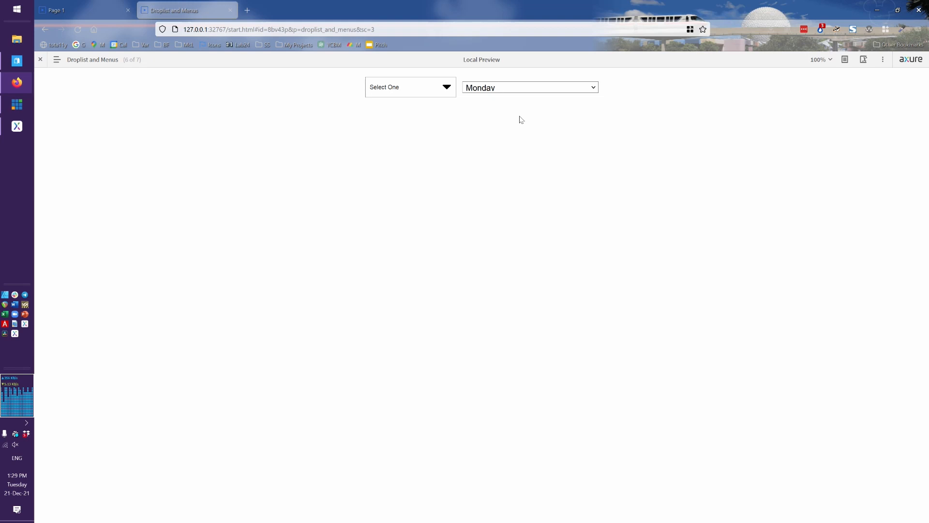
left_click(517, 91)
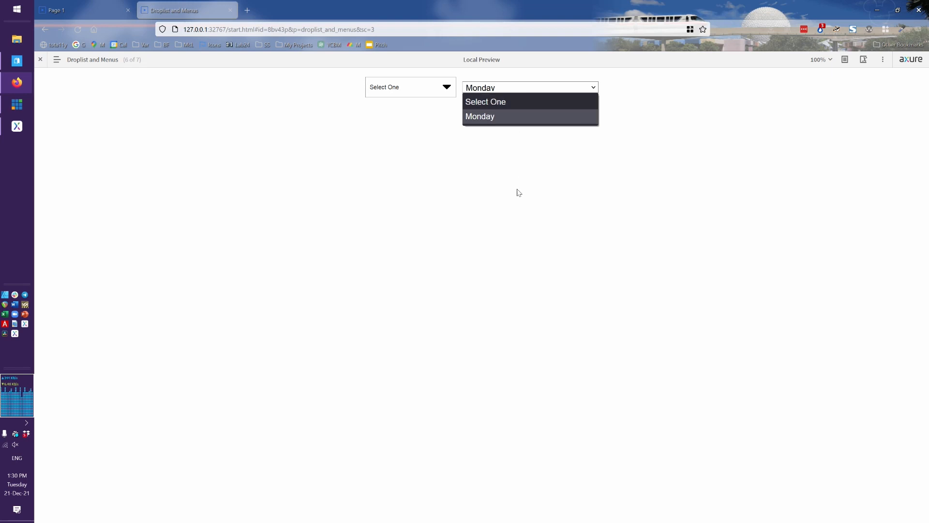
Step: Return to Axure RP and delete the standard droplist from the page
key("alt+Tab")
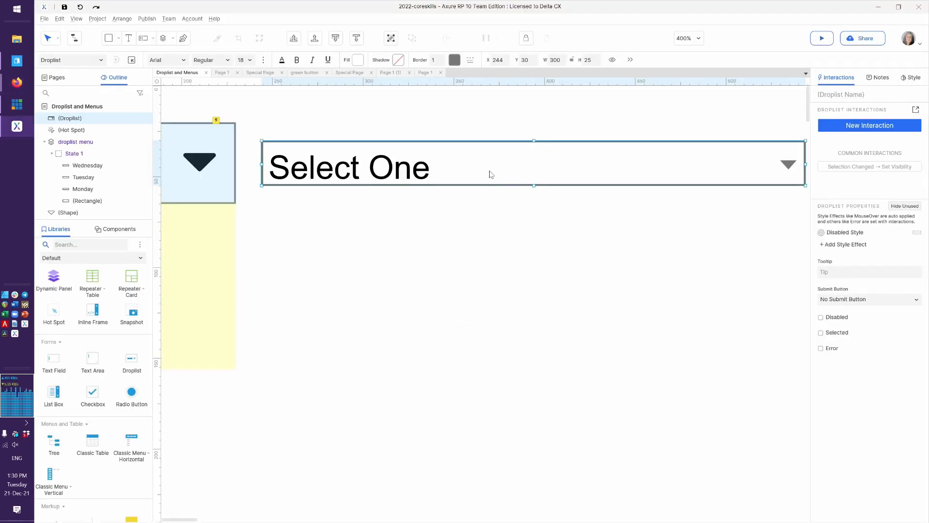
key("Delete")
scroll(420, 253, "left", 10)
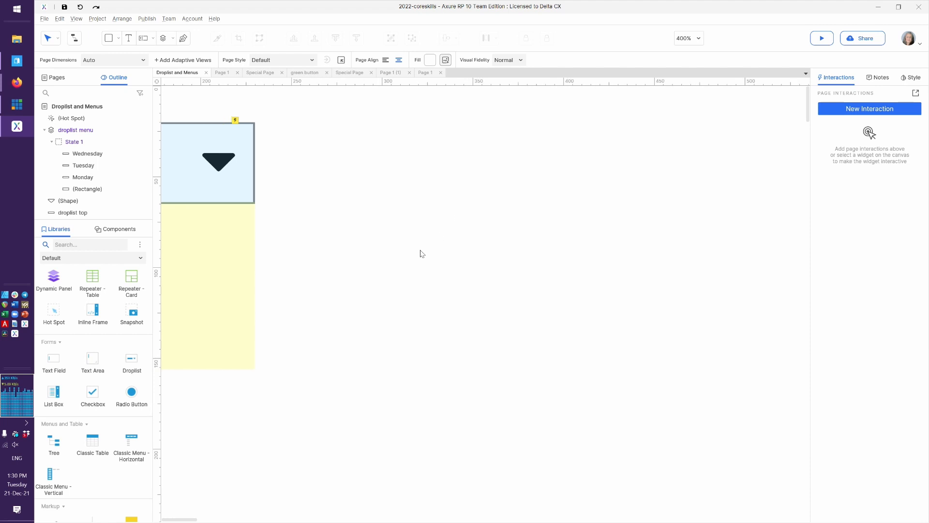
Step: Open all states of the droplist menu panel and give the Monday item a Click or Tap event that hides droplist menu
double_click(420, 253)
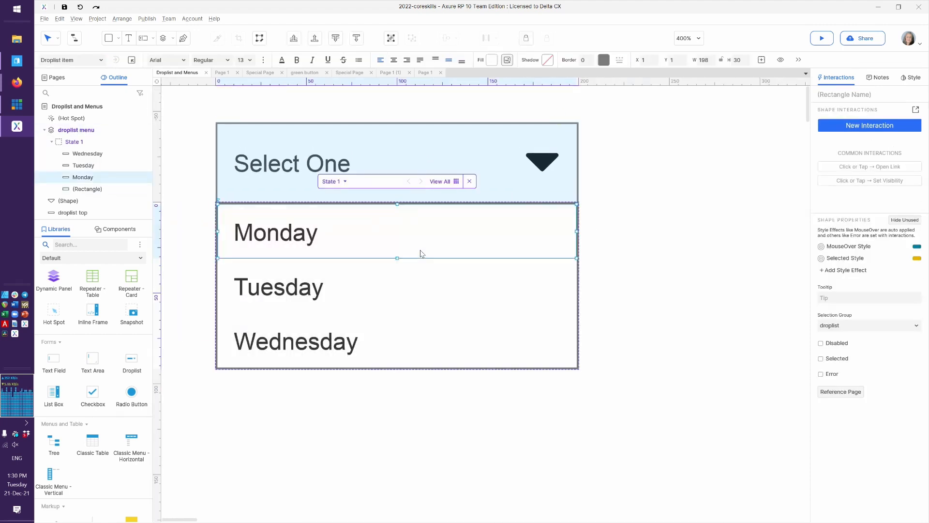
left_click(453, 182)
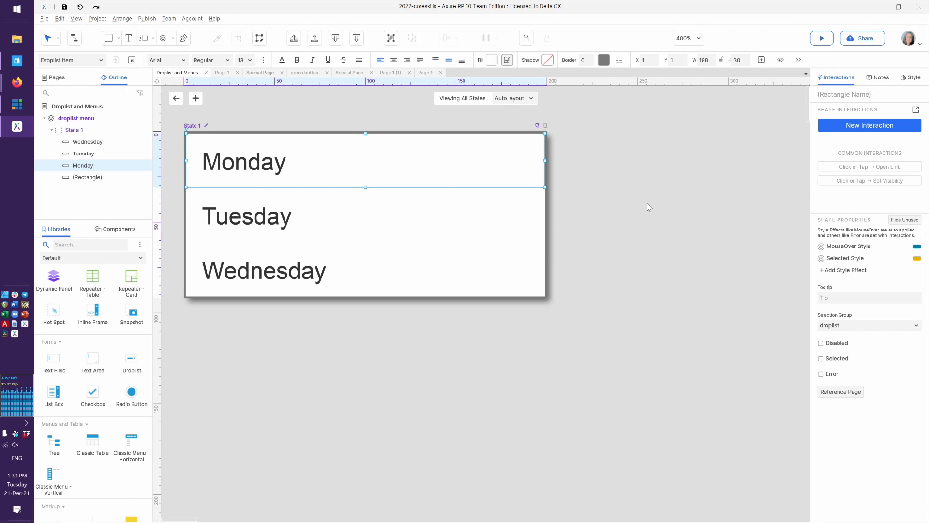
left_click(915, 109)
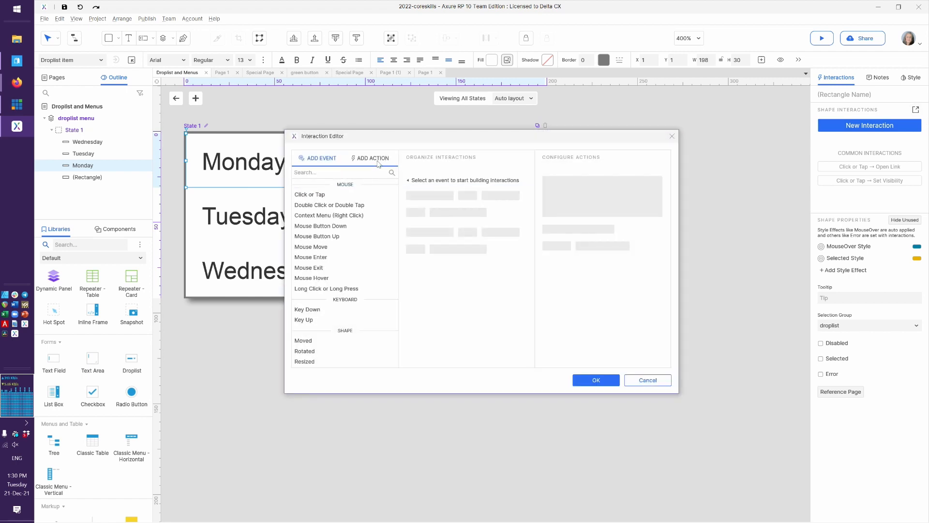
left_click(325, 198)
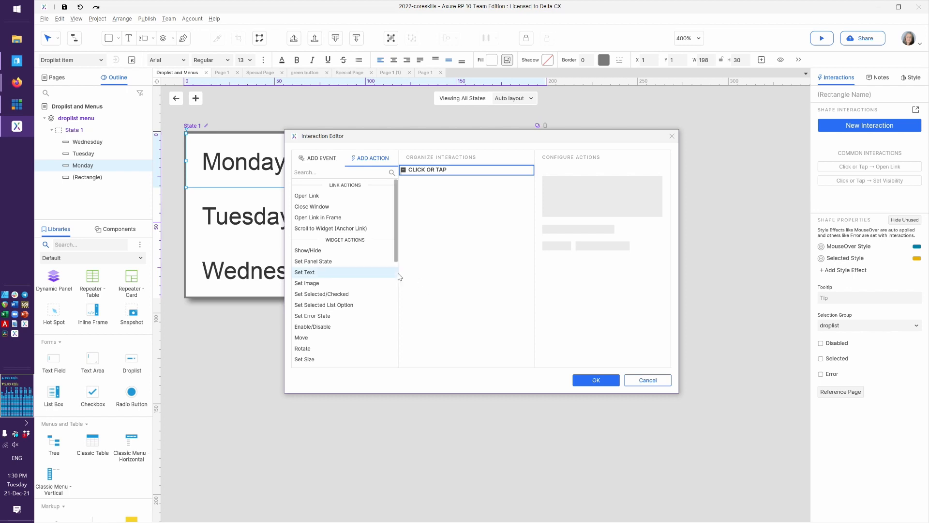
left_click(315, 251)
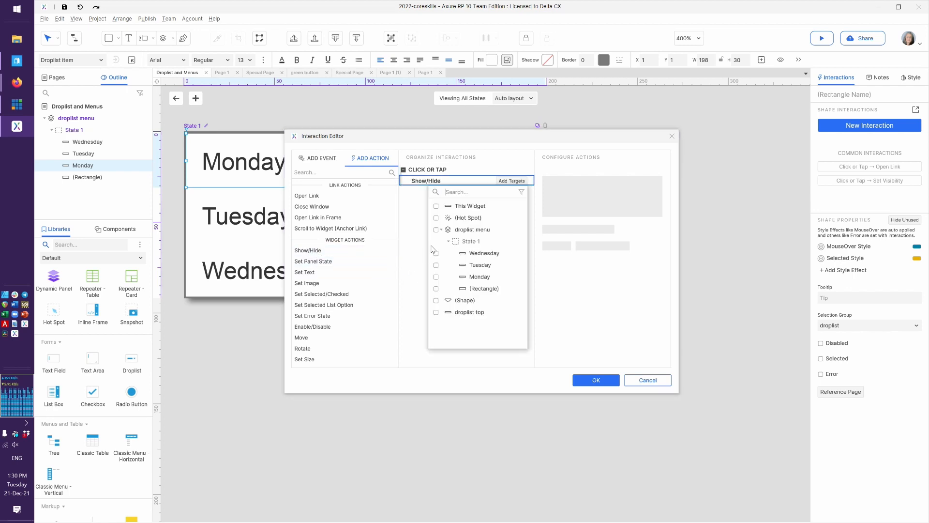
left_click(462, 234)
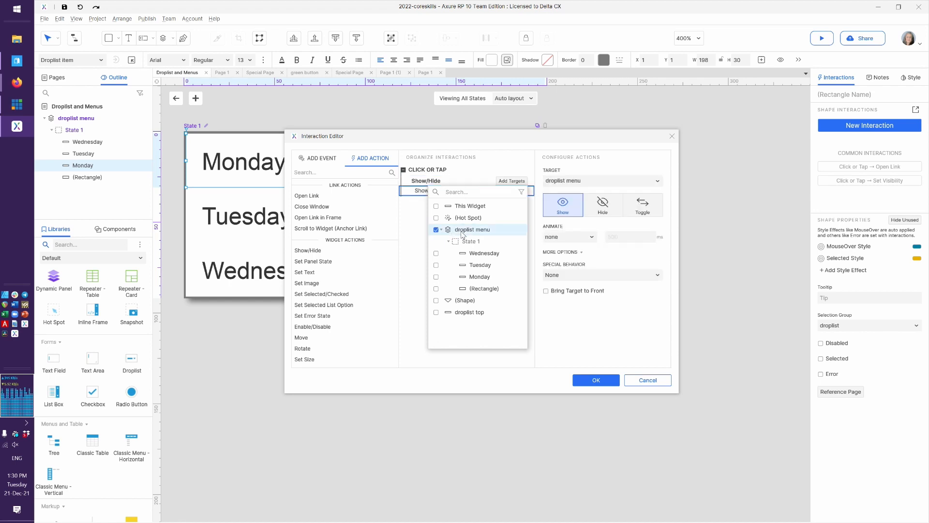
left_click(602, 202)
left_click(602, 203)
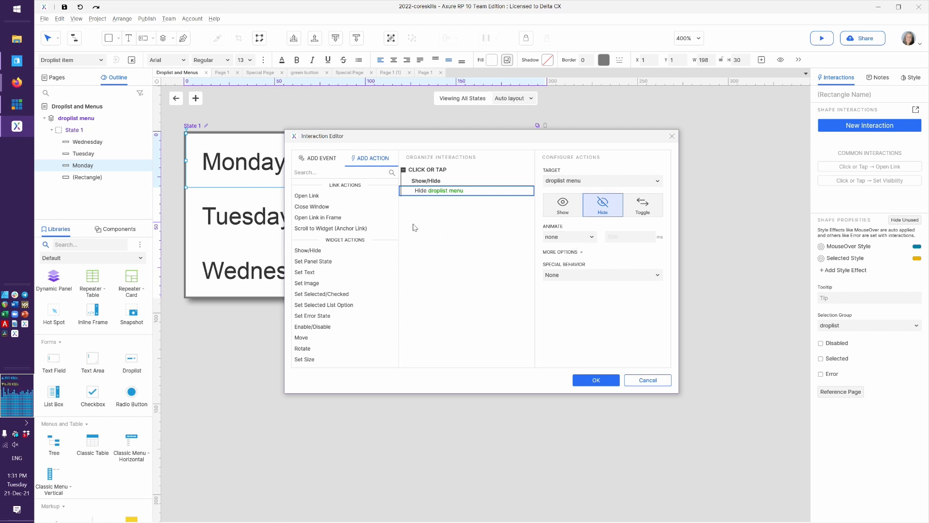
Step: Add a Set Selected/Checked action to Monday's Click or Tap event that sets This Widget to true
left_click(338, 294)
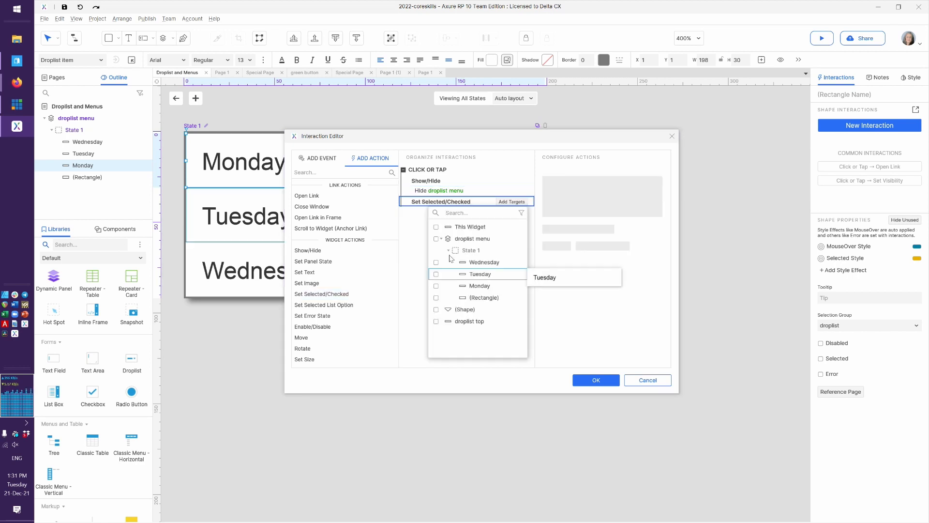
left_click(464, 227)
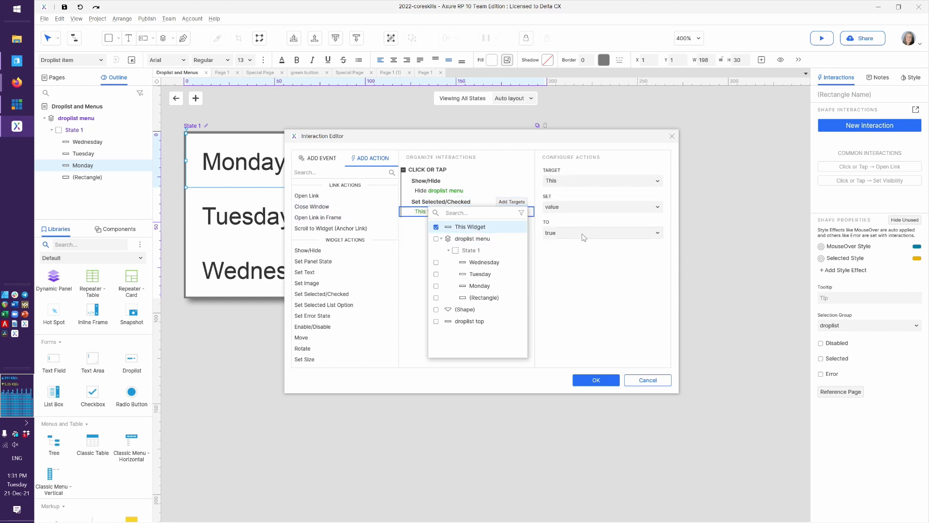
left_click(594, 276)
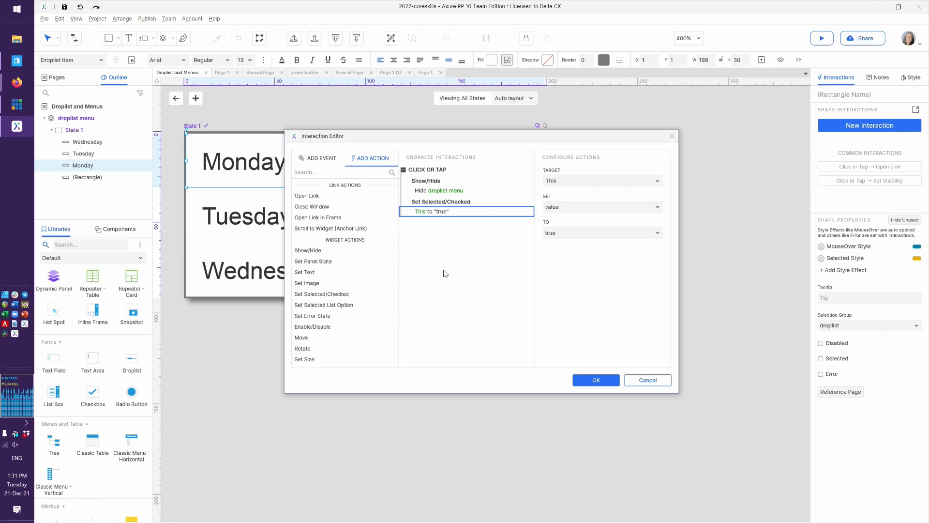
Step: Add a Set Text action that sets droplist top to "Monday", and save the Monday item's interaction
left_click(312, 272)
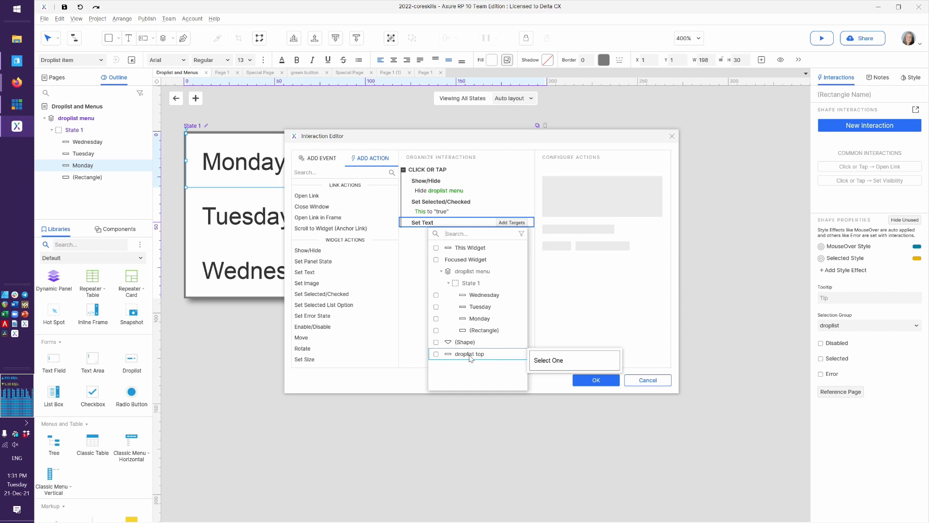
left_click(470, 354)
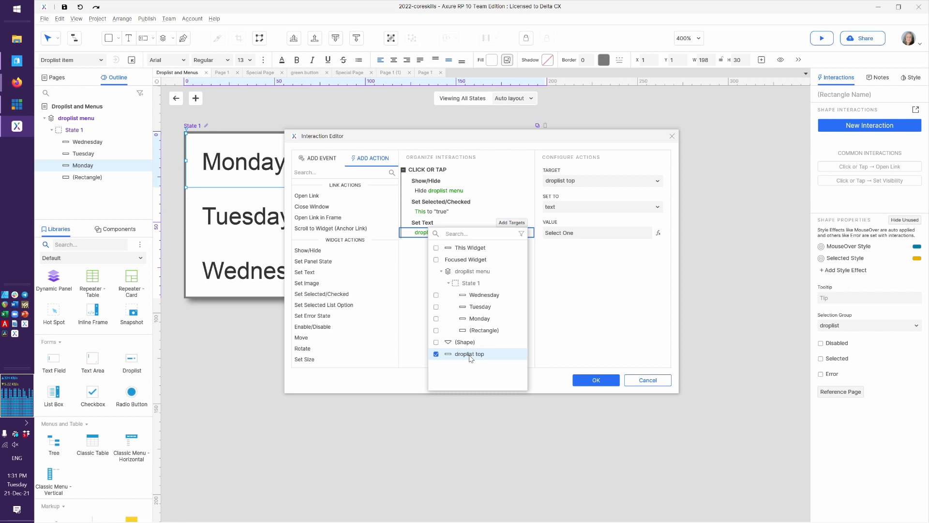
left_click(579, 312)
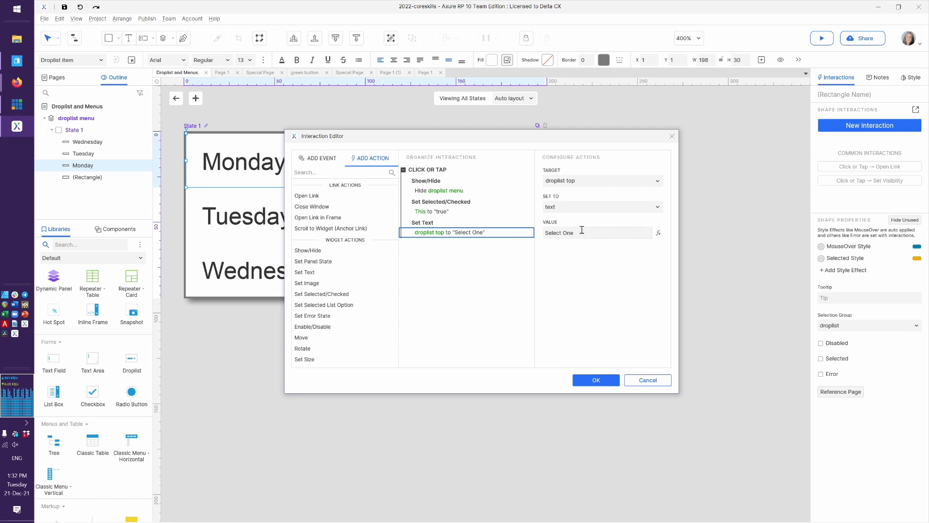
left_click_drag(582, 231, 507, 236)
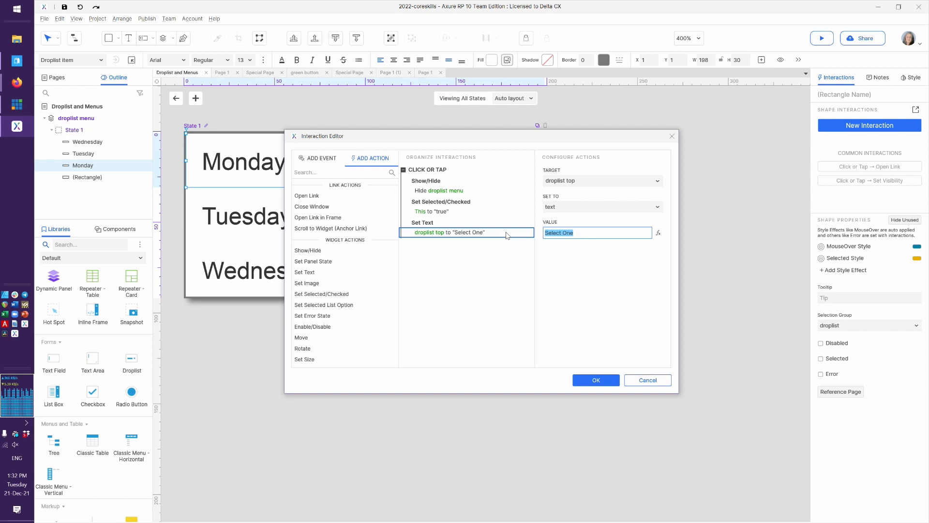
type("Monday")
left_click(603, 377)
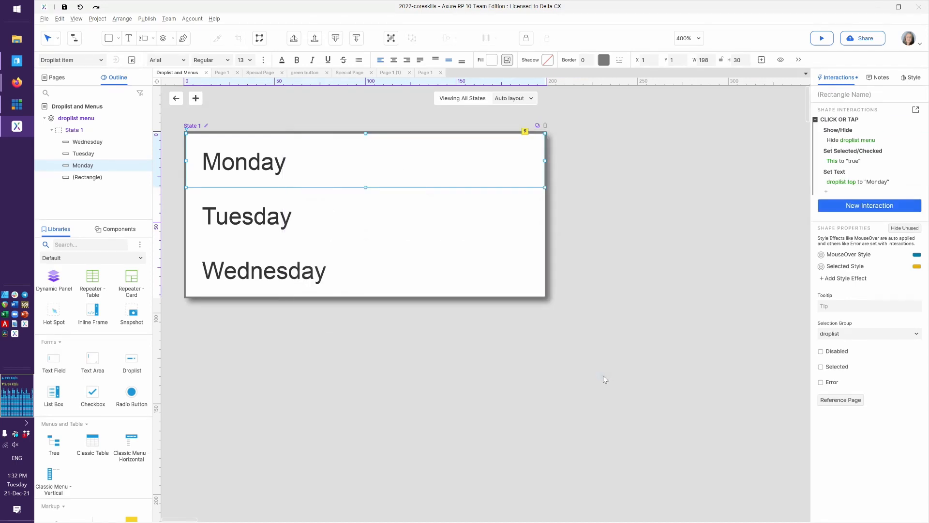
Step: Test choosing Monday from the custom droplist in the browser preview, reopen the list, and return to Axure RP
key("alt+Tab")
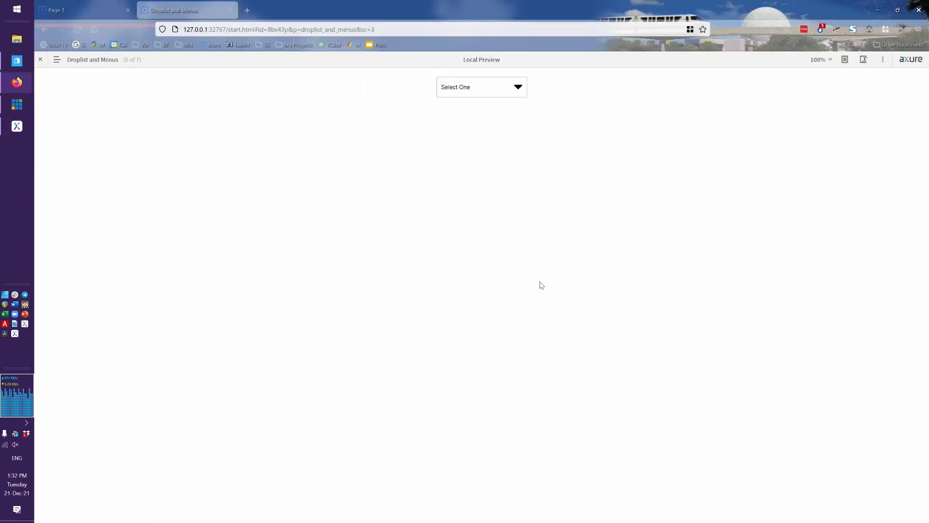
left_click(500, 95)
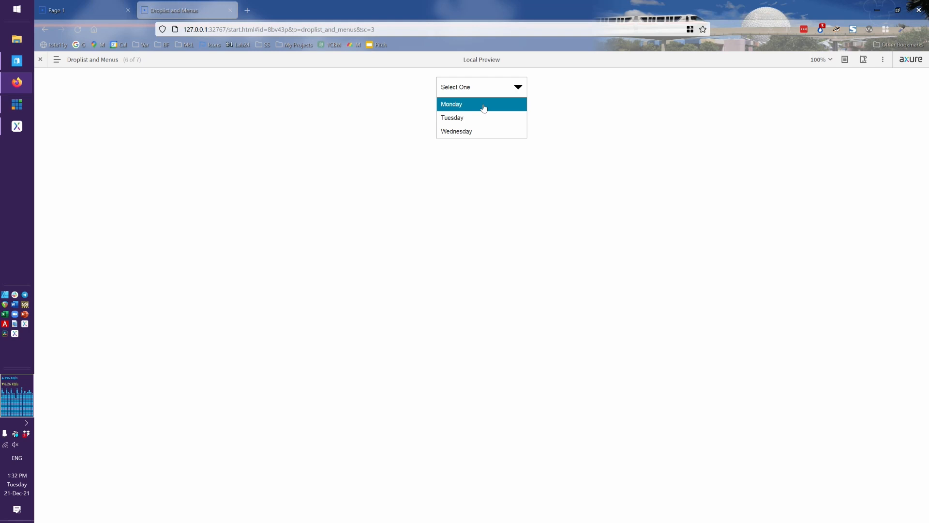
left_click(484, 104)
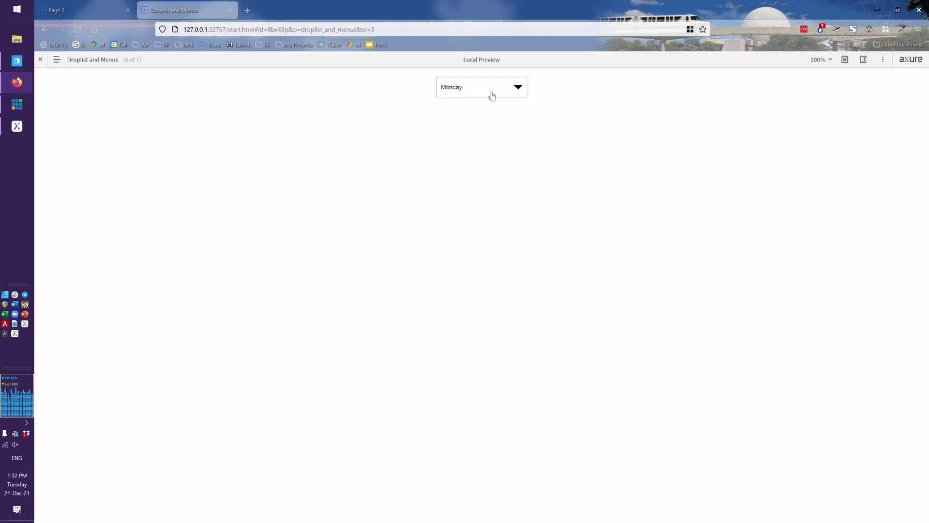
left_click(496, 90)
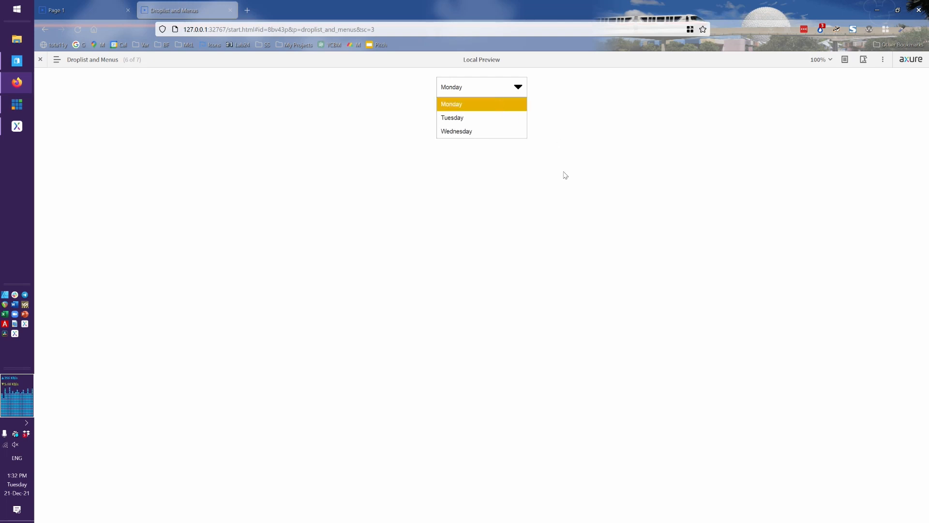
key("alt+Tab")
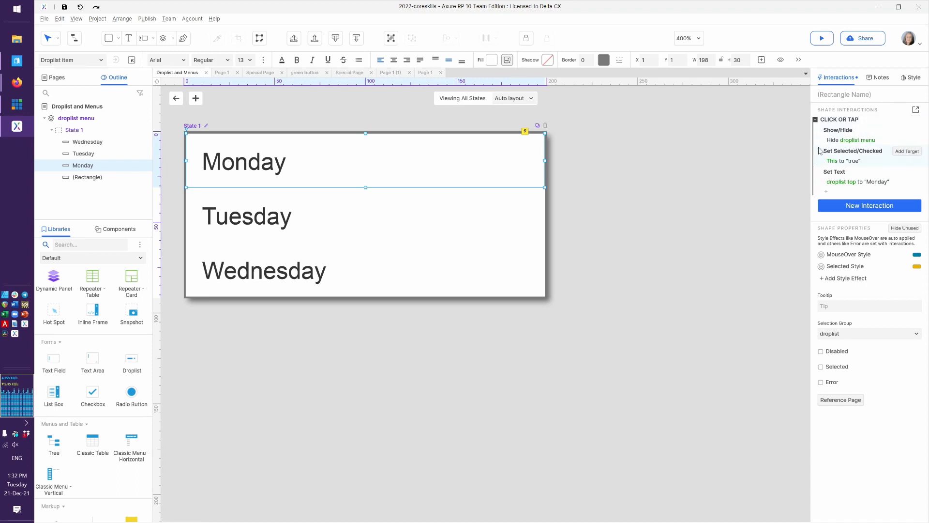
Step: Try copying the Monday item's Click or Tap interaction onto the Tuesday item, and undo the paste
left_click(860, 121)
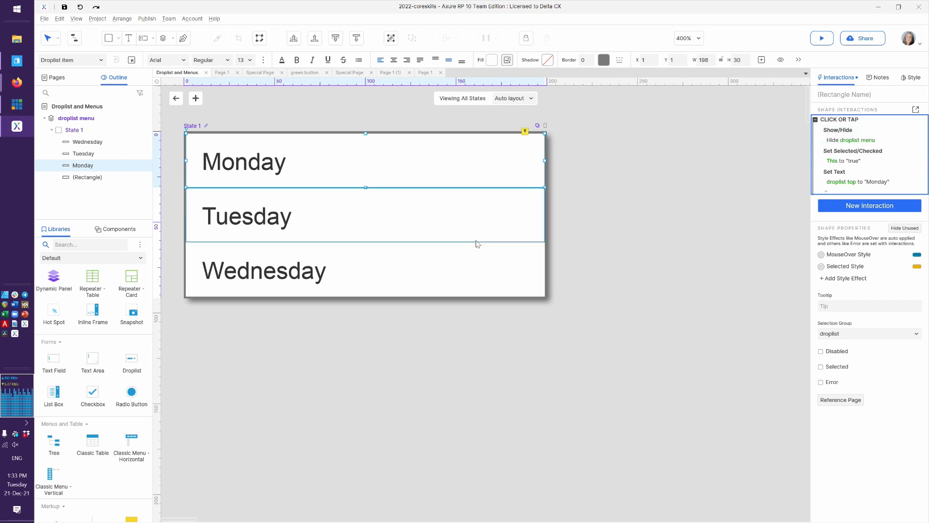
left_click(458, 209)
key("ctrl+v")
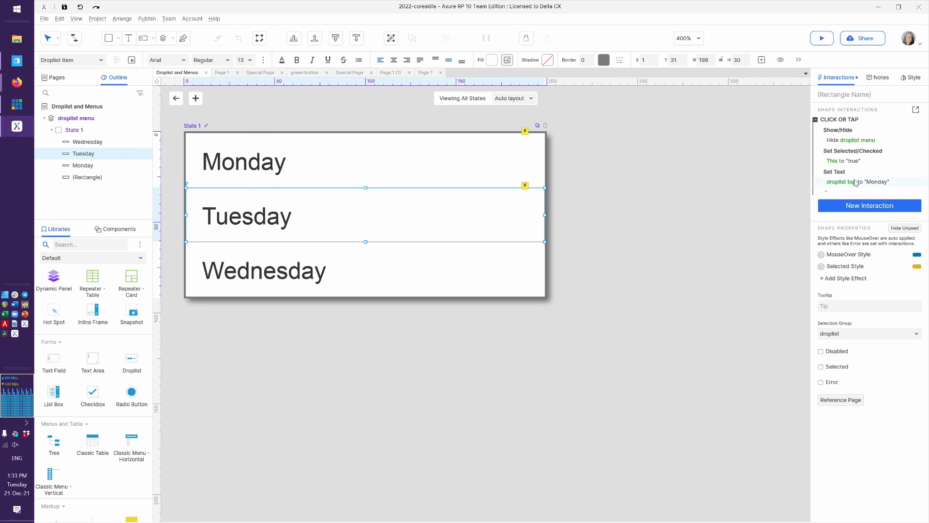
key("ctrl+z")
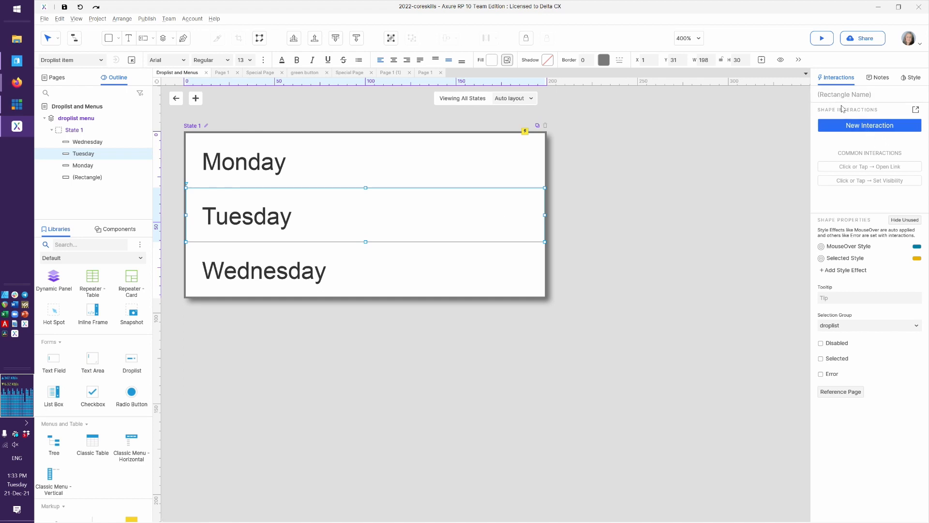
Step: Change the Monday item's Set Text action so that droplist top takes the text on widget This
left_click(485, 184)
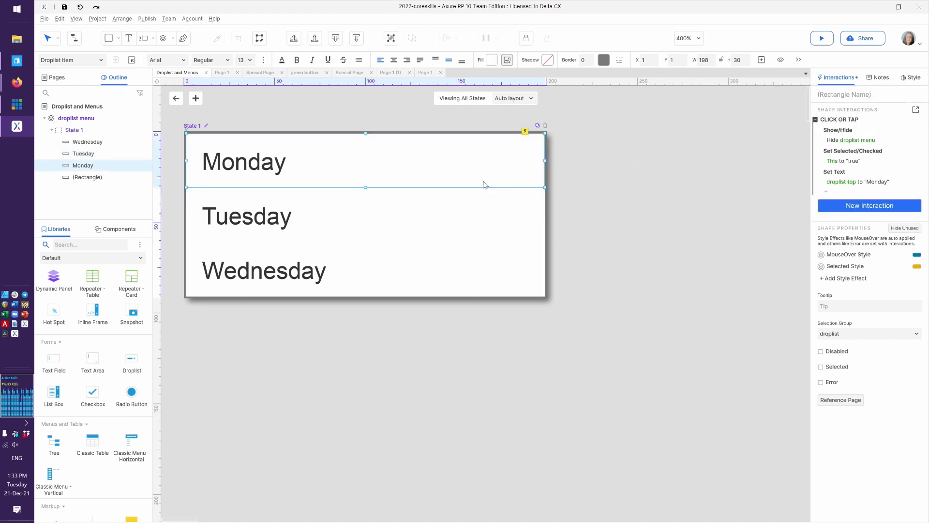
double_click(877, 125)
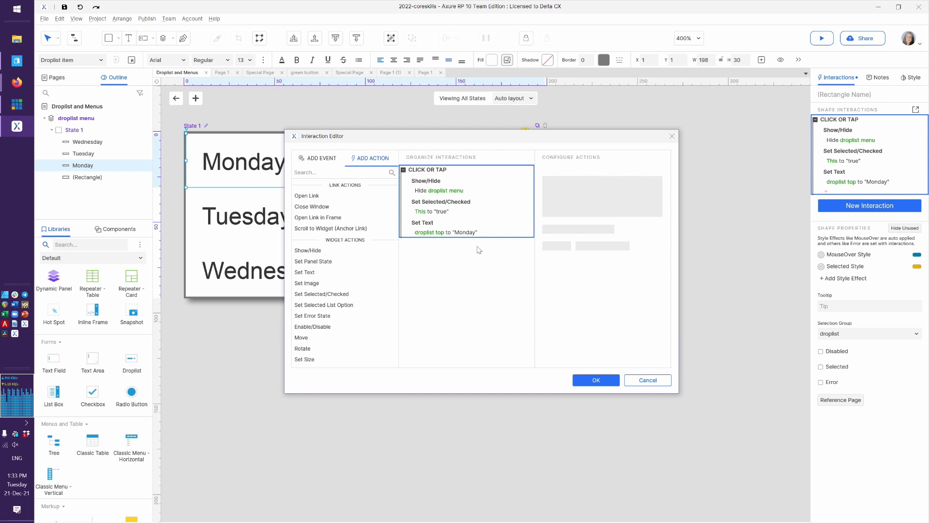
left_click(457, 237)
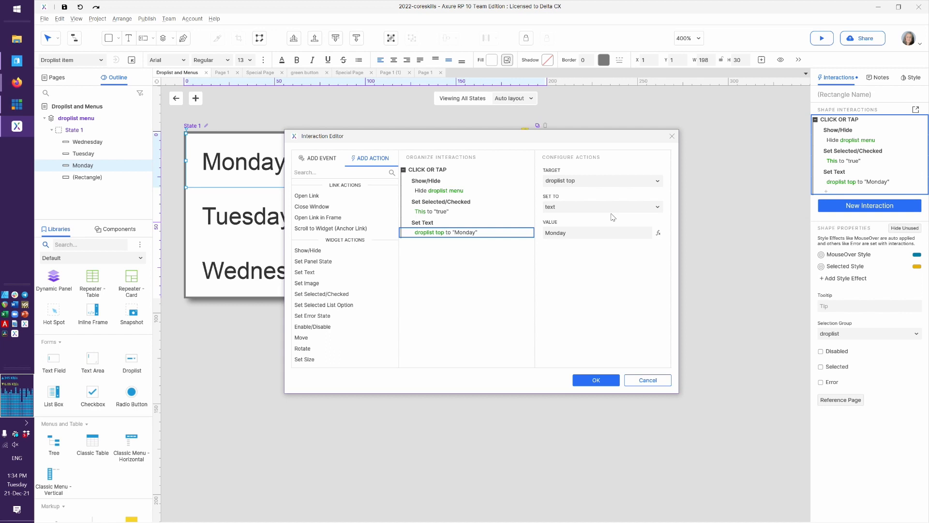
left_click(659, 208)
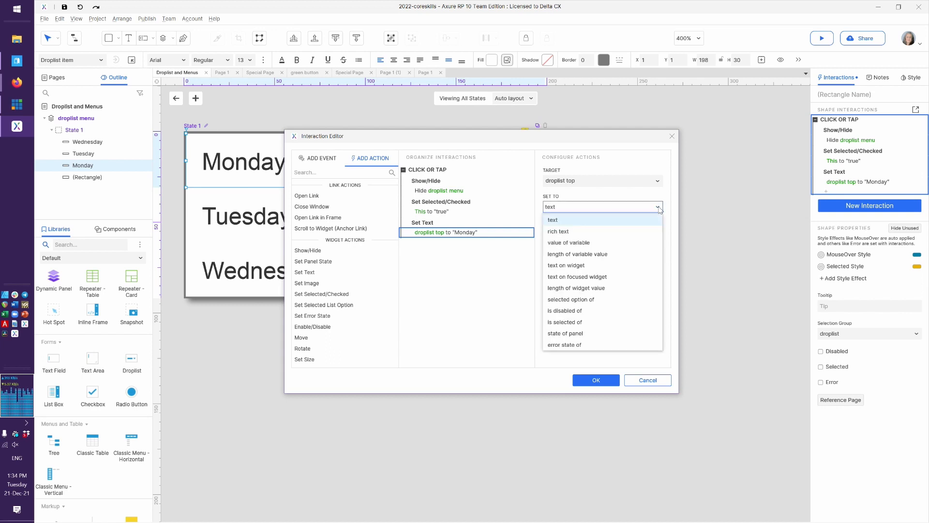
left_click(575, 265)
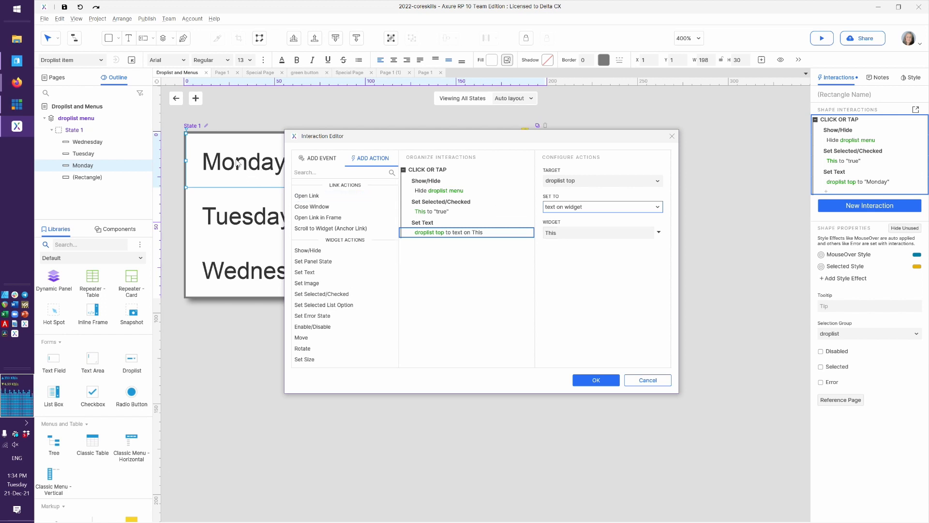
left_click(596, 381)
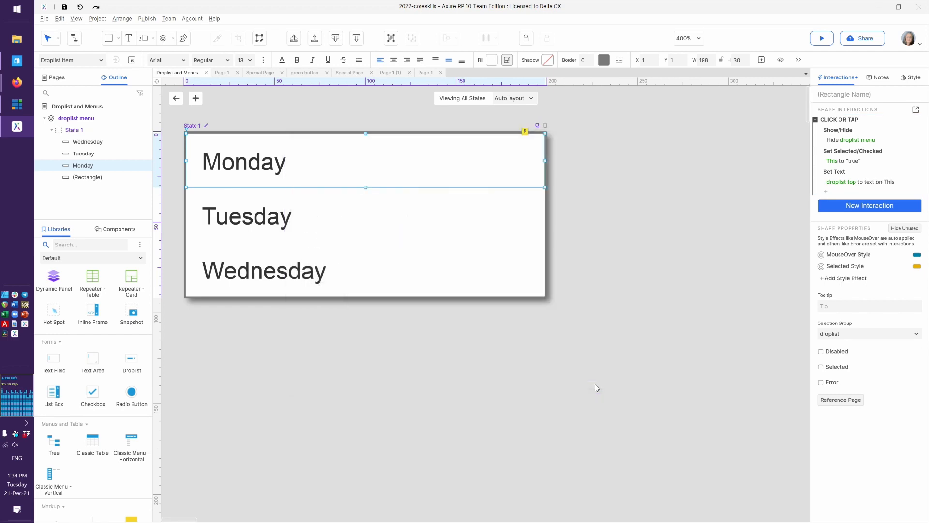
Step: Switch to the browser preview to test choosing Monday with the revised text action, and return to Axure RP
key("alt+Tab")
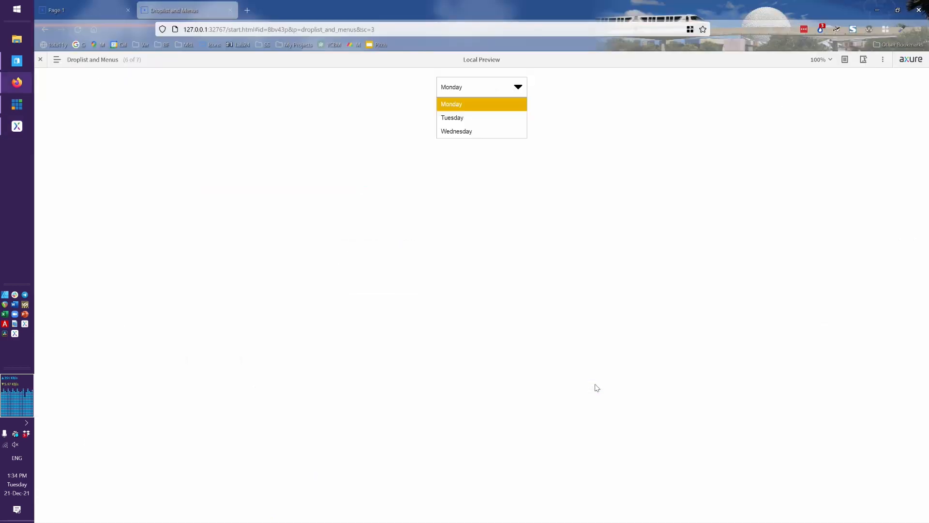
left_click(468, 87)
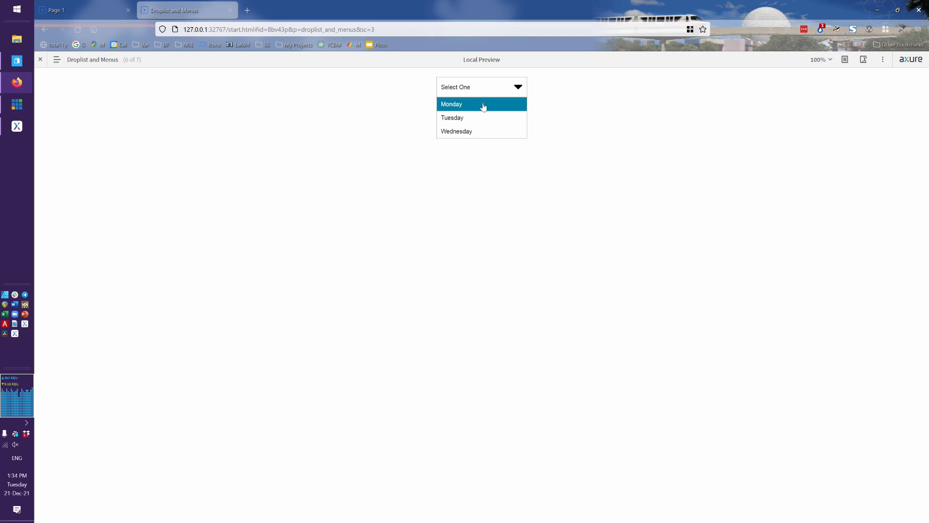
left_click(483, 105)
key("alt+Tab")
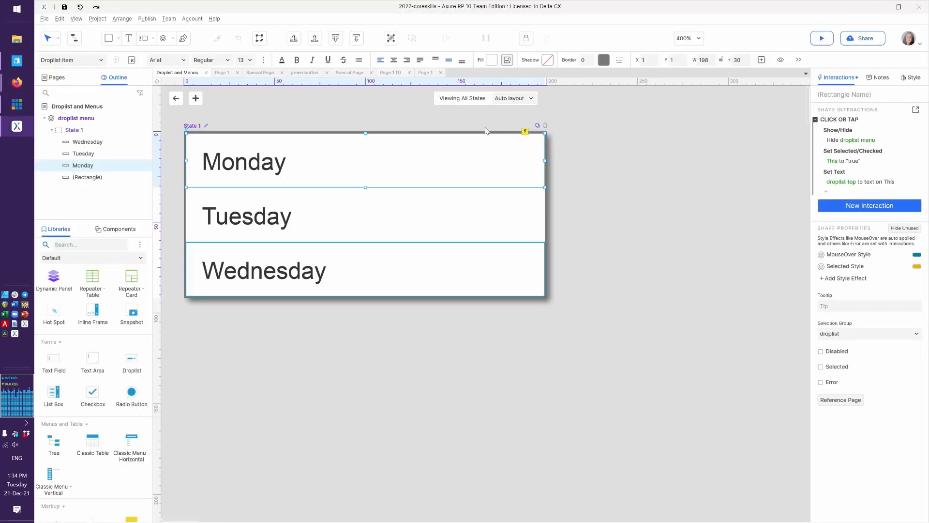
Step: Change the Monday item's label to "Monday y'all"
double_click(337, 163)
left_click(336, 163)
type("yall")
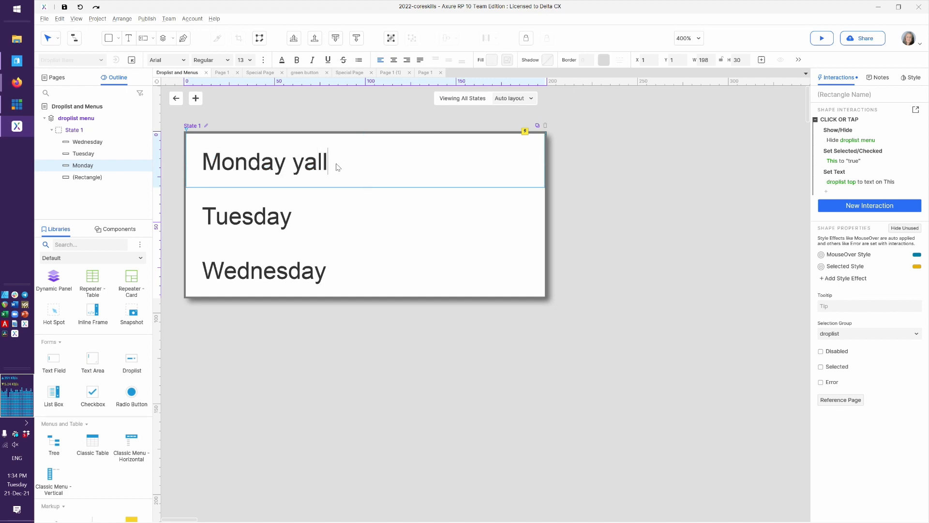
key("Escape")
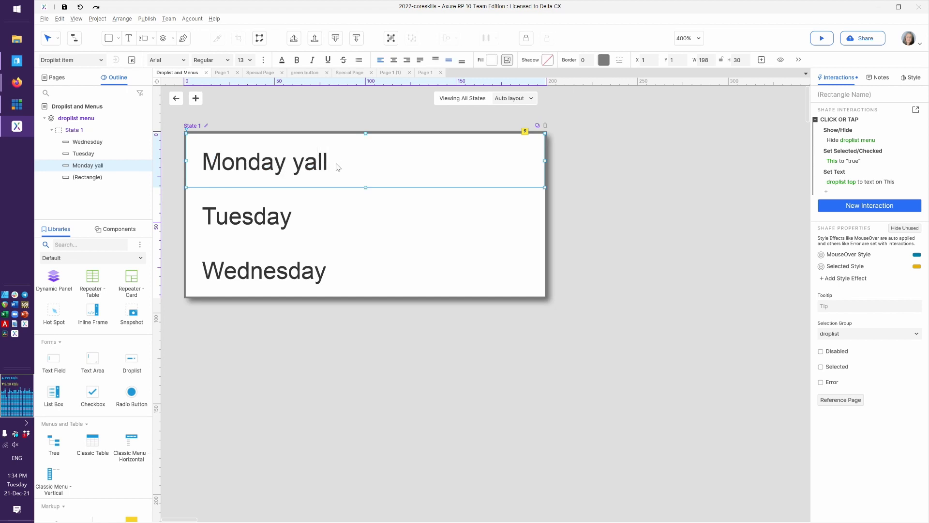
double_click(305, 168)
left_click(304, 168)
type("'")
left_click(412, 389)
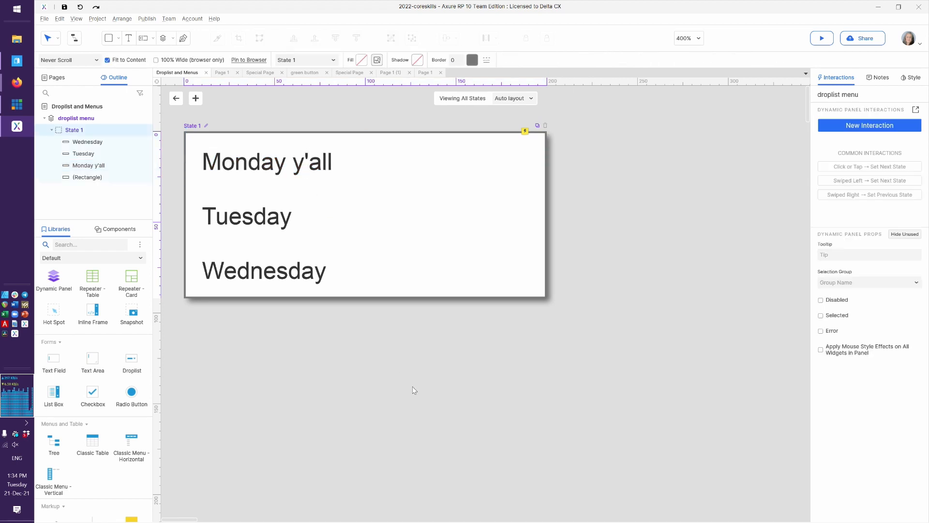
Step: Switch to the refreshed browser preview to test choosing "Monday y'all" from the droplist, and return to Axure RP
key("F5")
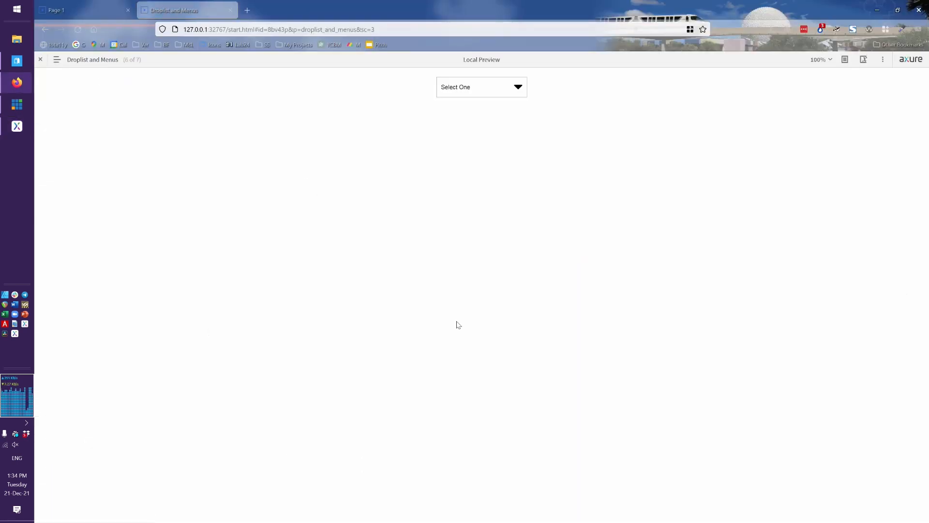
left_click(481, 89)
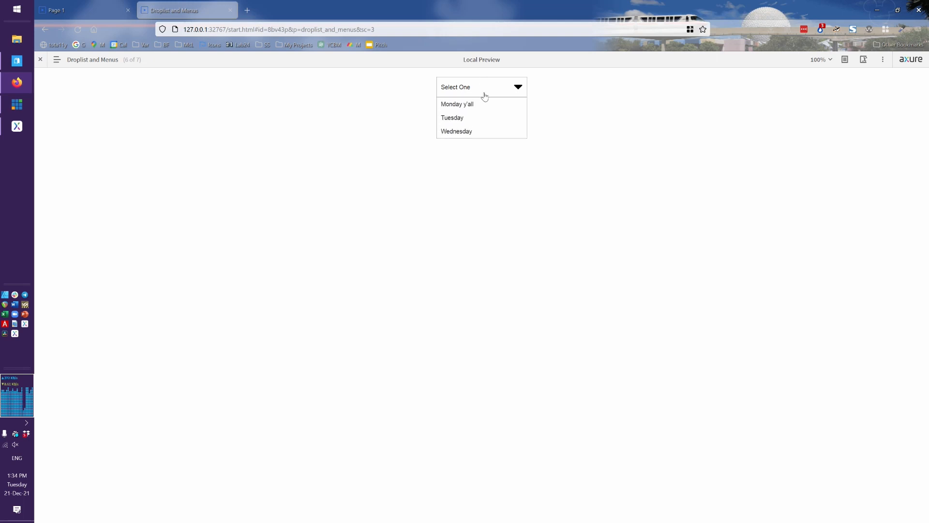
left_click(489, 107)
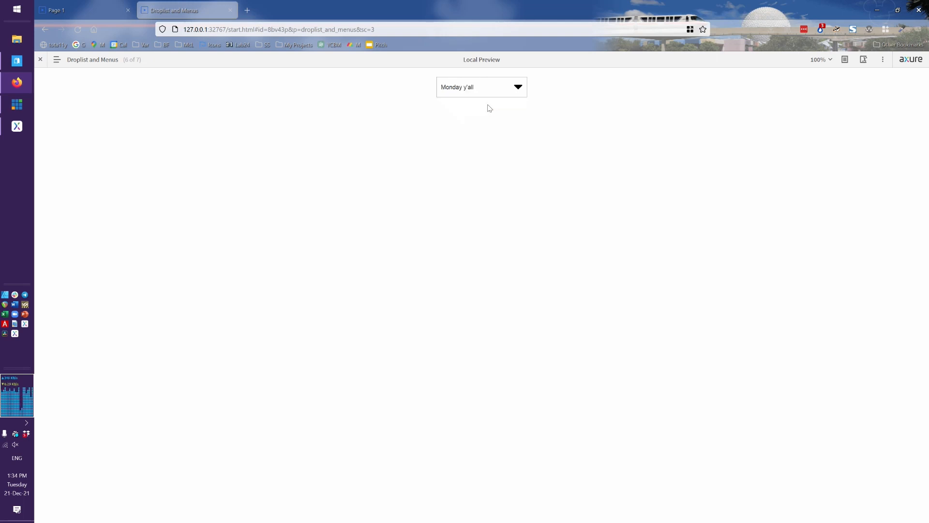
key("alt+Tab")
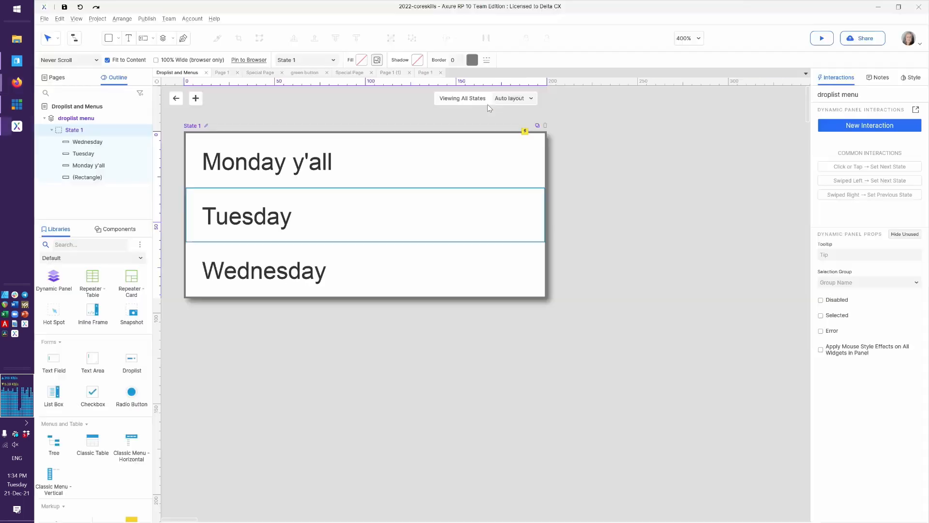
Step: Change the first menu item's label back to "Monday" by removing the "y'all" ending
left_click(393, 153)
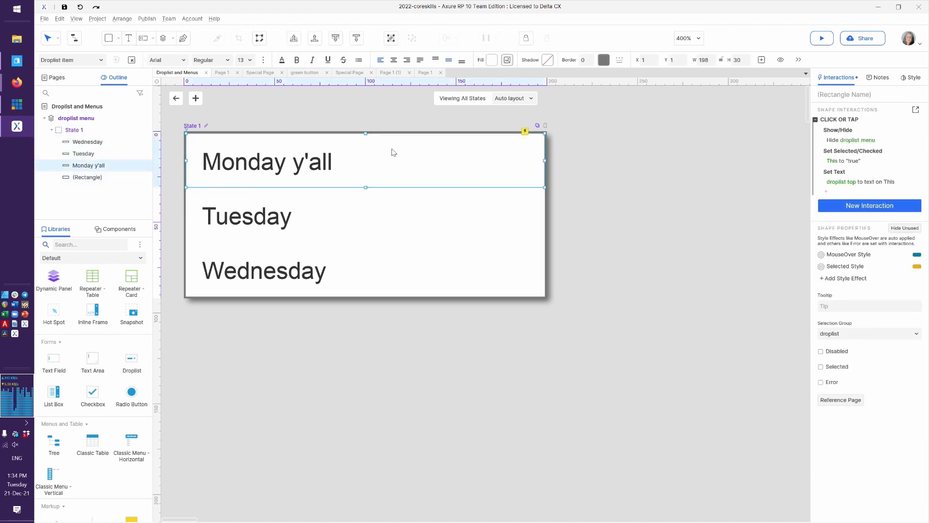
double_click(380, 162)
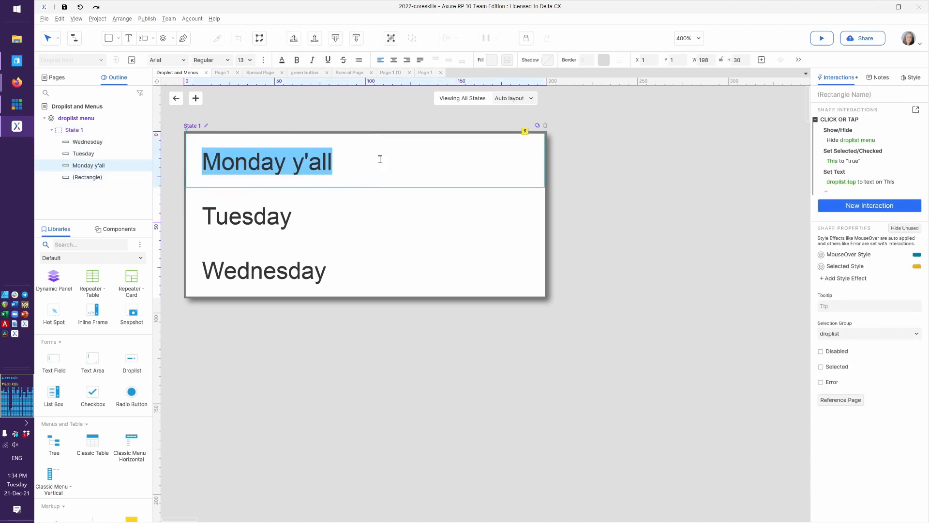
key("End")
key("BackSpace")
key("BackSpace")
key("BackSpace")
key("BackSpace")
key("BackSpace")
key("BackSpace")
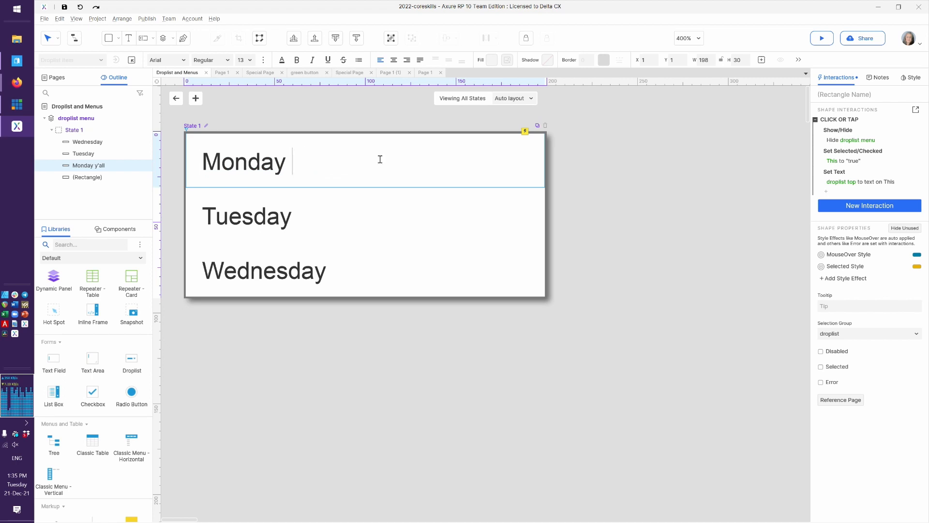
left_click(605, 300)
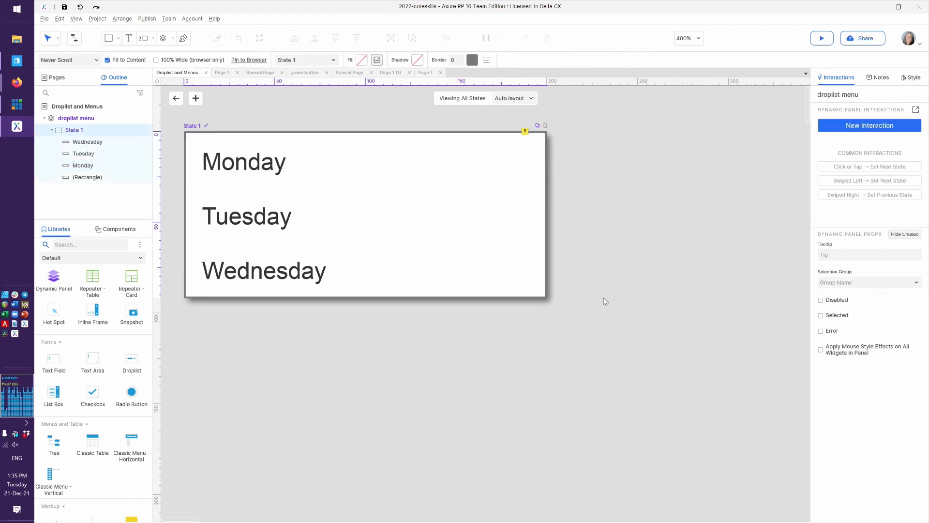
Step: Copy the Monday item's Click or Tap interaction, with all its actions, onto the Tuesday item
left_click(476, 156)
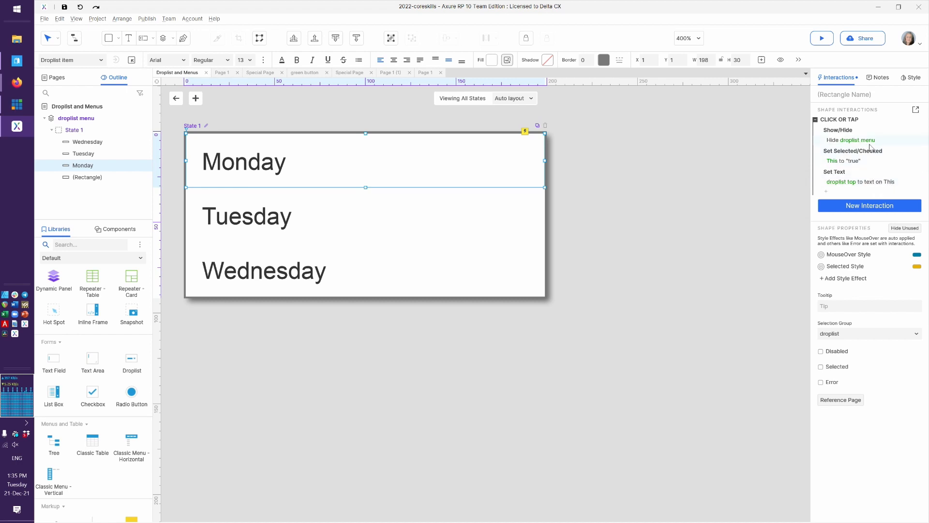
left_click(874, 126)
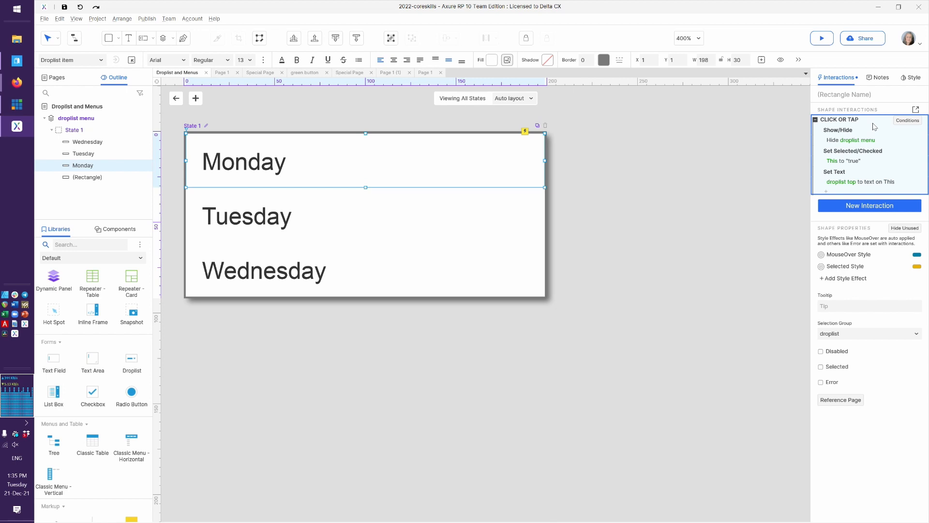
right_click(874, 126)
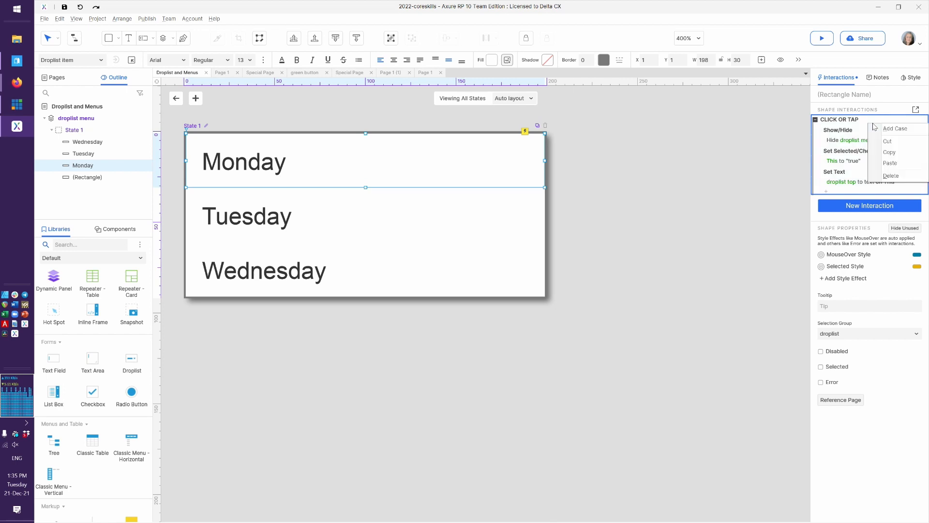
left_click(891, 152)
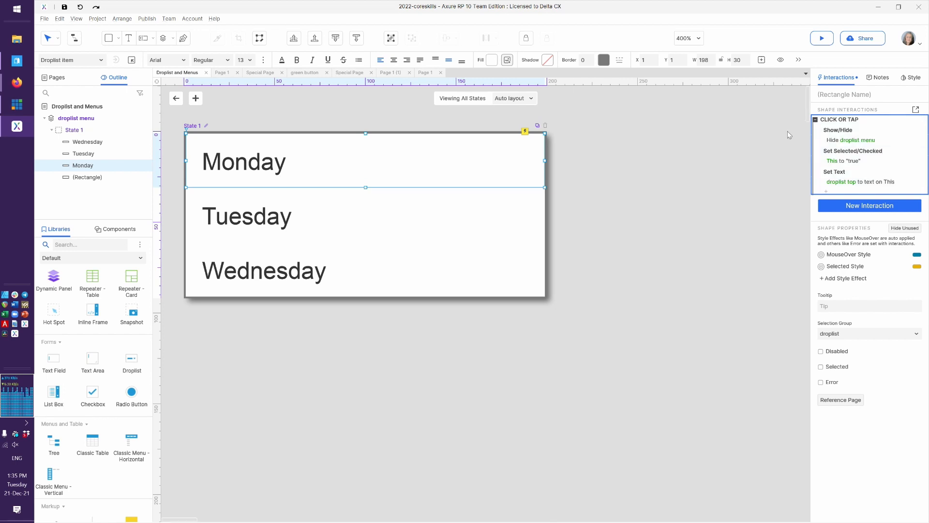
left_click(401, 213)
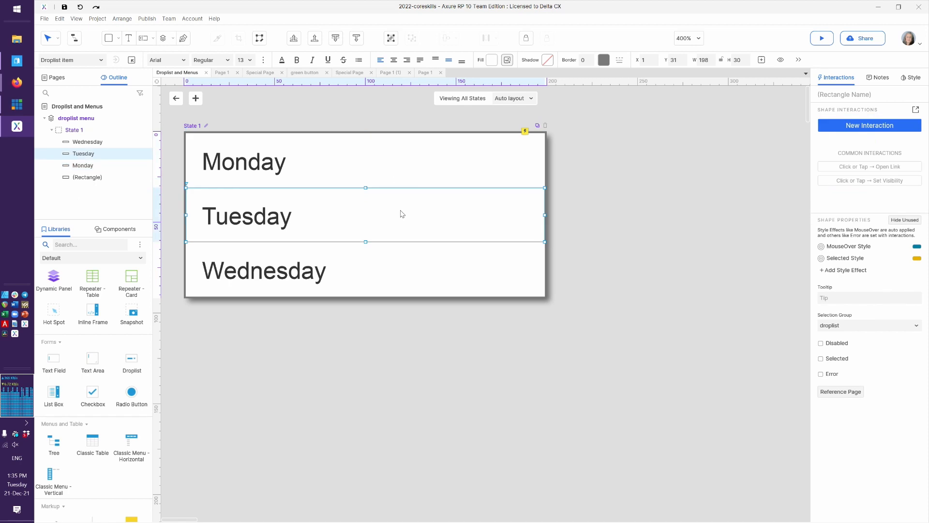
key("ctrl+v")
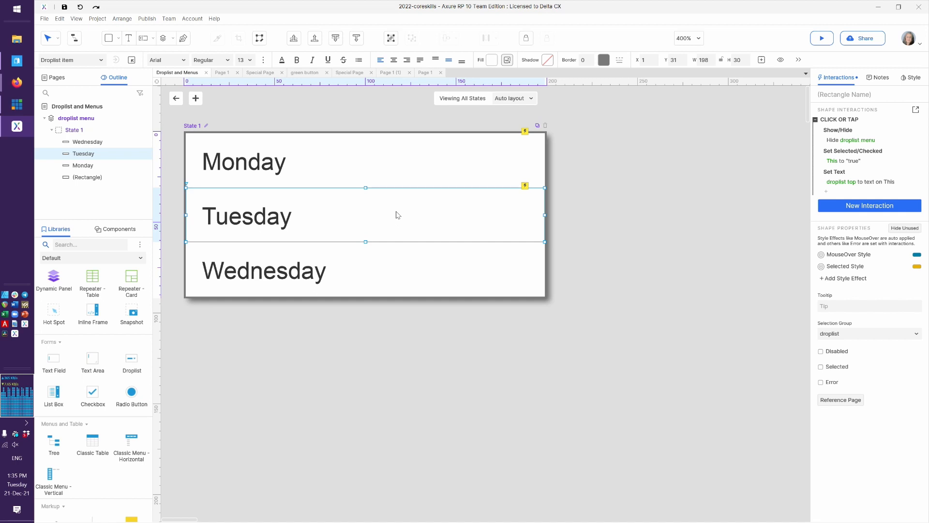
Step: Switch to the browser preview, test choosing Tuesday and reopen the droplist to check its selected style
key("alt+Tab")
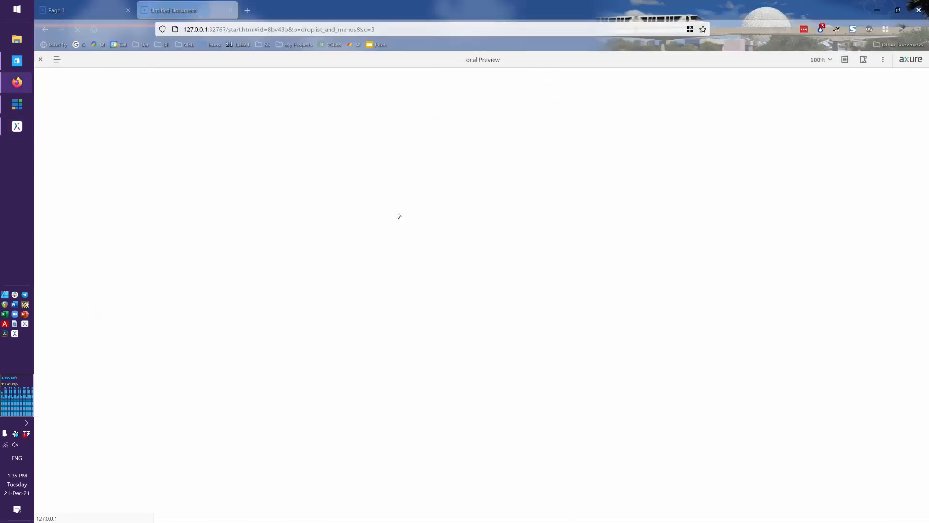
left_click(499, 86)
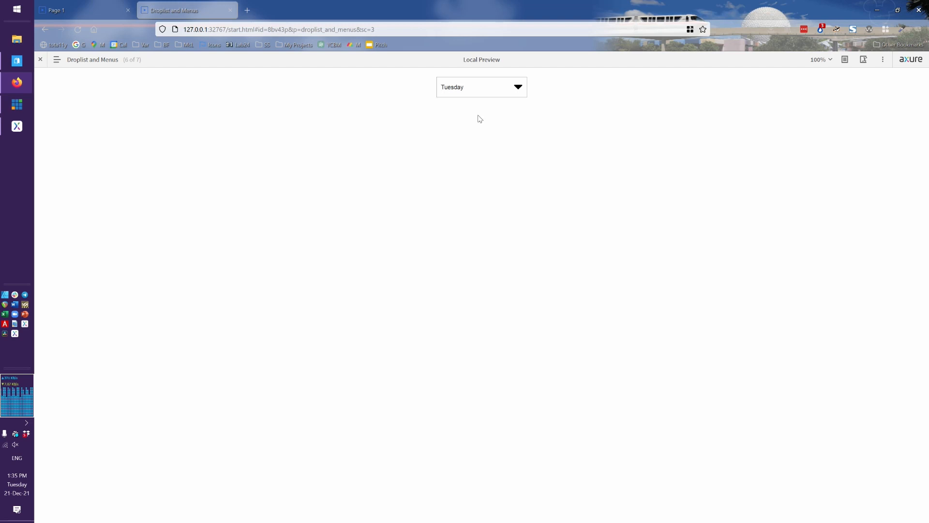
left_click(492, 87)
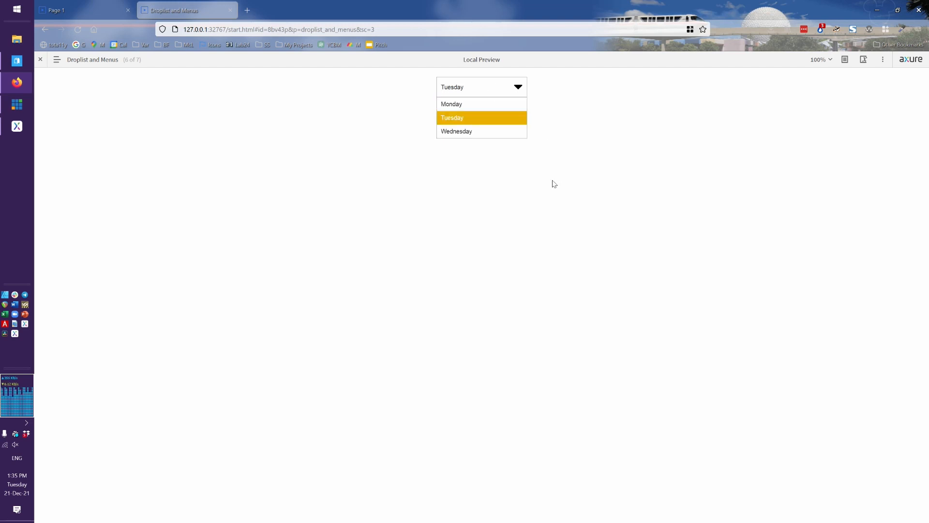
Step: Return to Axure RP and paste the copied Click or Tap interaction onto the Wednesday item
key("alt+Tab")
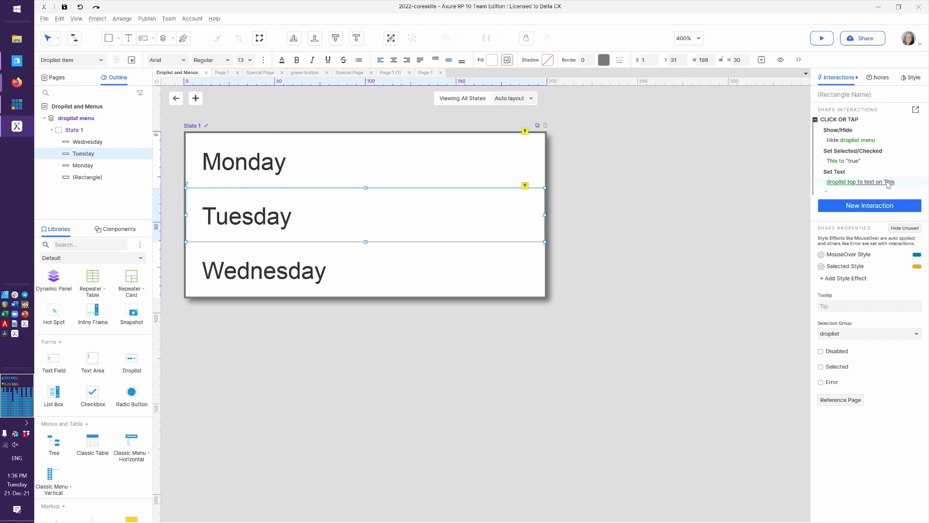
left_click(477, 274)
key("ctrl+v")
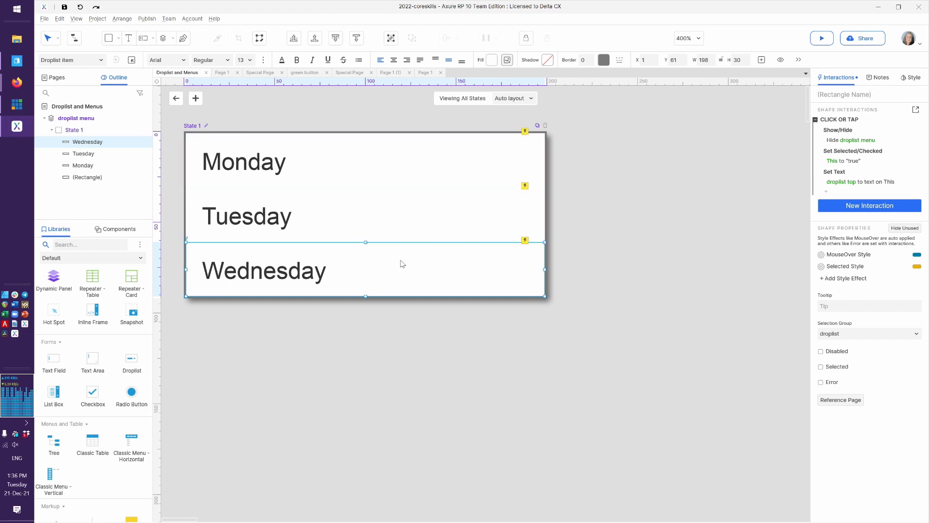
Step: Refresh the browser preview and test choosing Tuesday and Wednesday, reopening the droplist to check the selected item
key("alt+Tab")
key("F5")
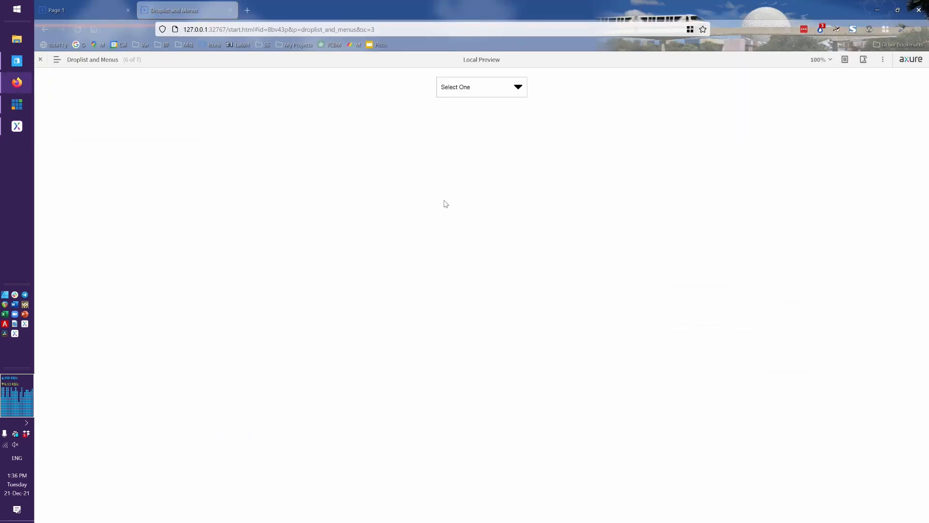
left_click(483, 95)
left_click(474, 116)
left_click(486, 90)
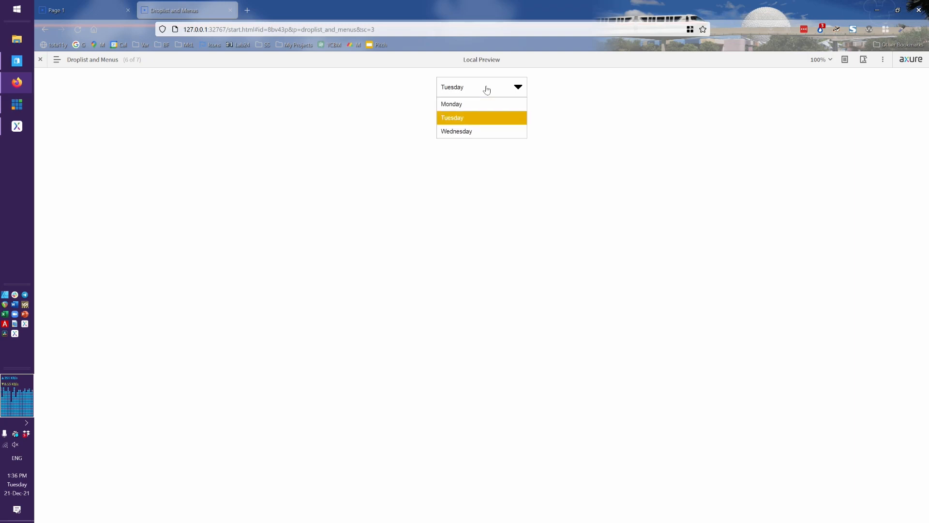
left_click(482, 131)
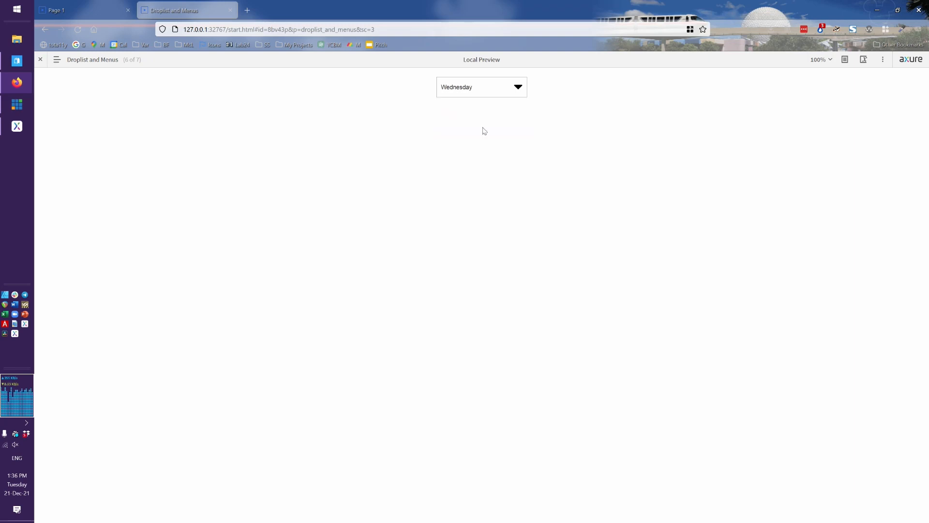
left_click(490, 88)
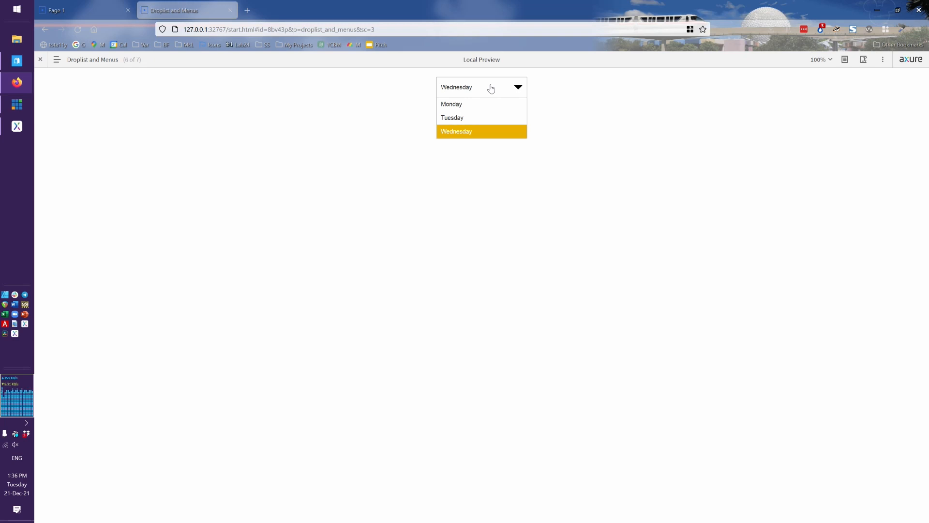
Step: Return to Axure RP, leave the droplist menu's State 1 editing and deselect everything on the page
key("alt+Tab")
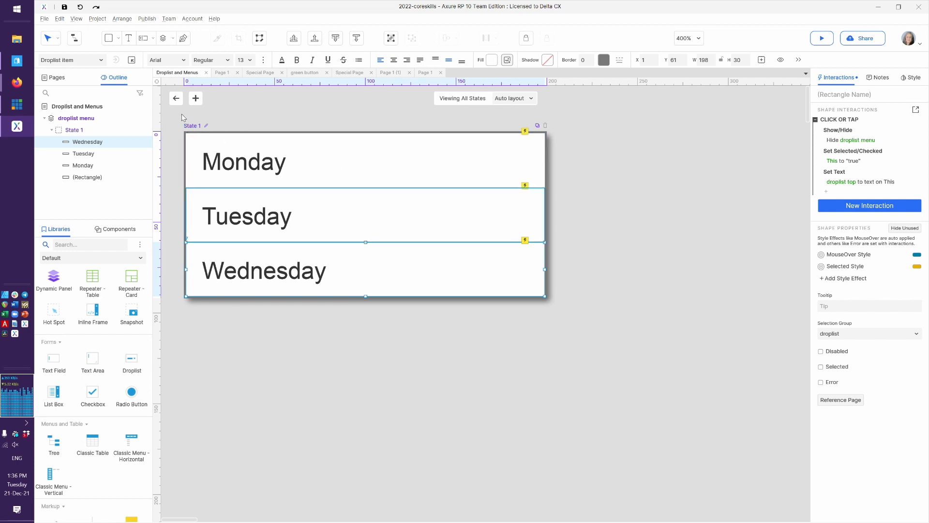
left_click(179, 101)
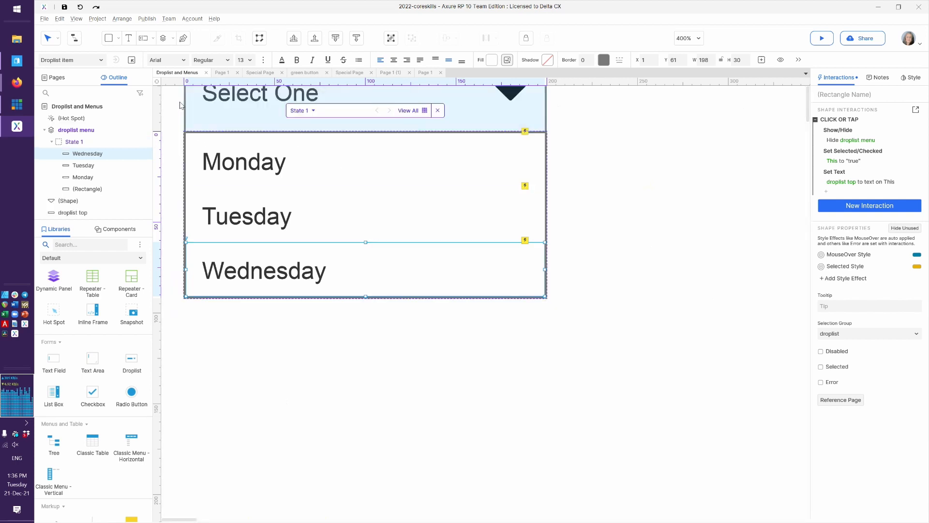
left_click(420, 409)
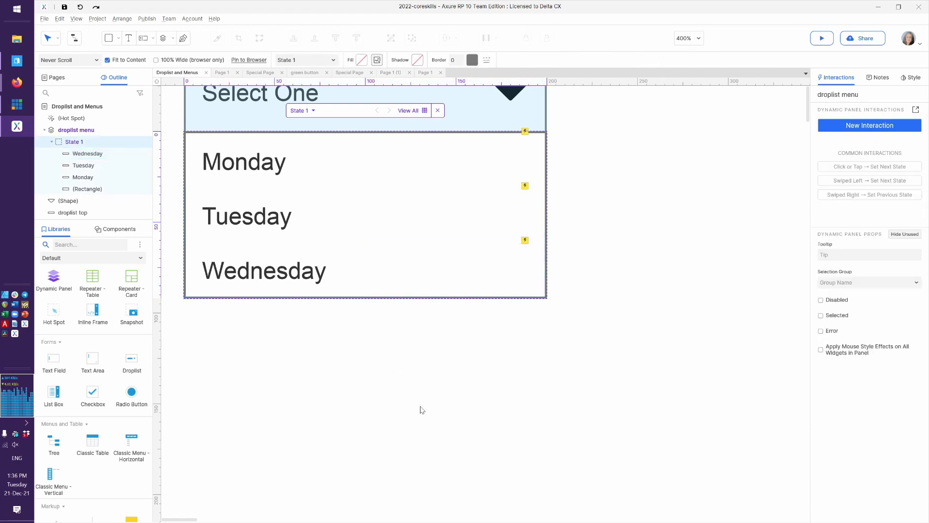
left_click(584, 318)
scroll(583, 249, "up", 2)
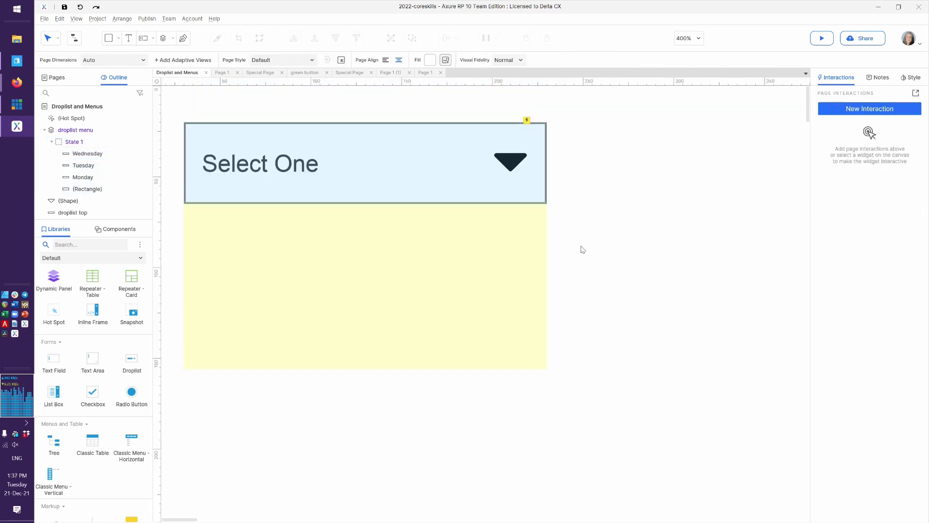